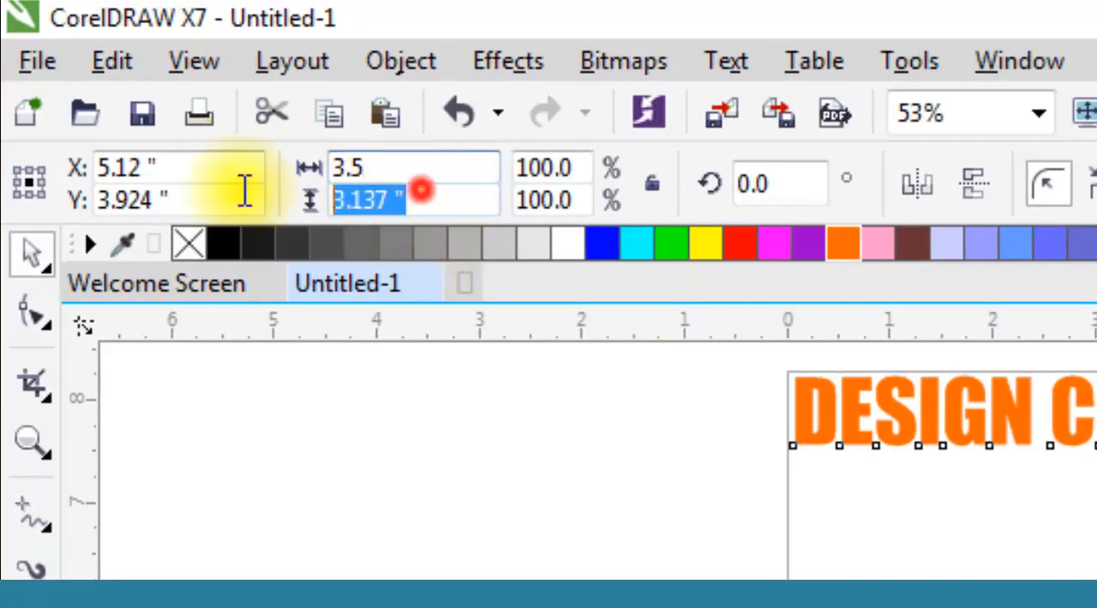
Step: Set the rectangle's height to 2 inches and move it beneath the DESIGN CENTER title
type("2")
key("Return")
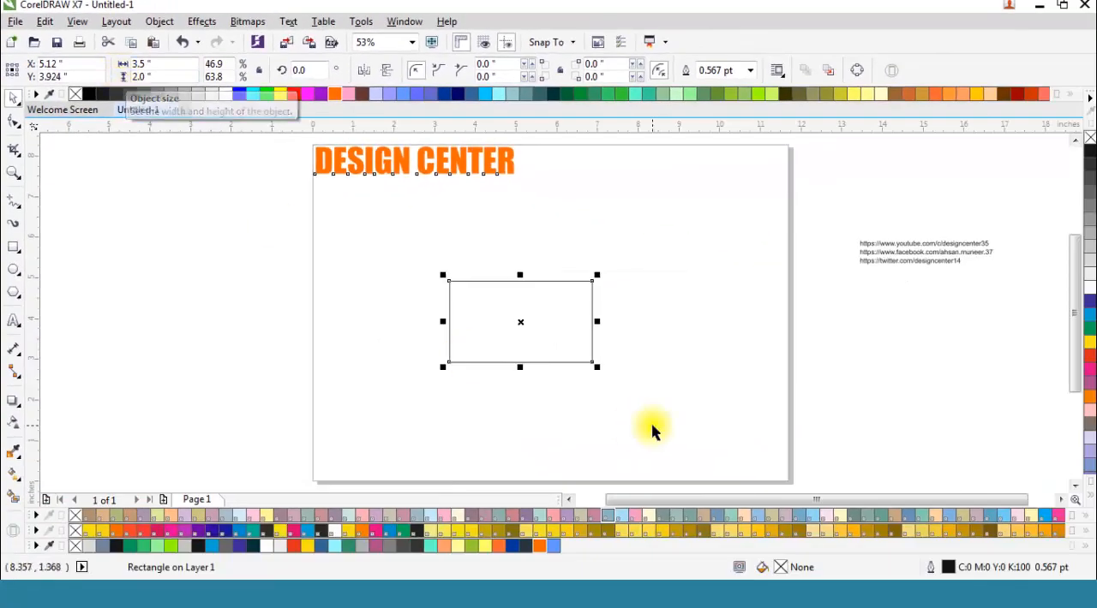
left_click_drag(519, 317, 401, 240)
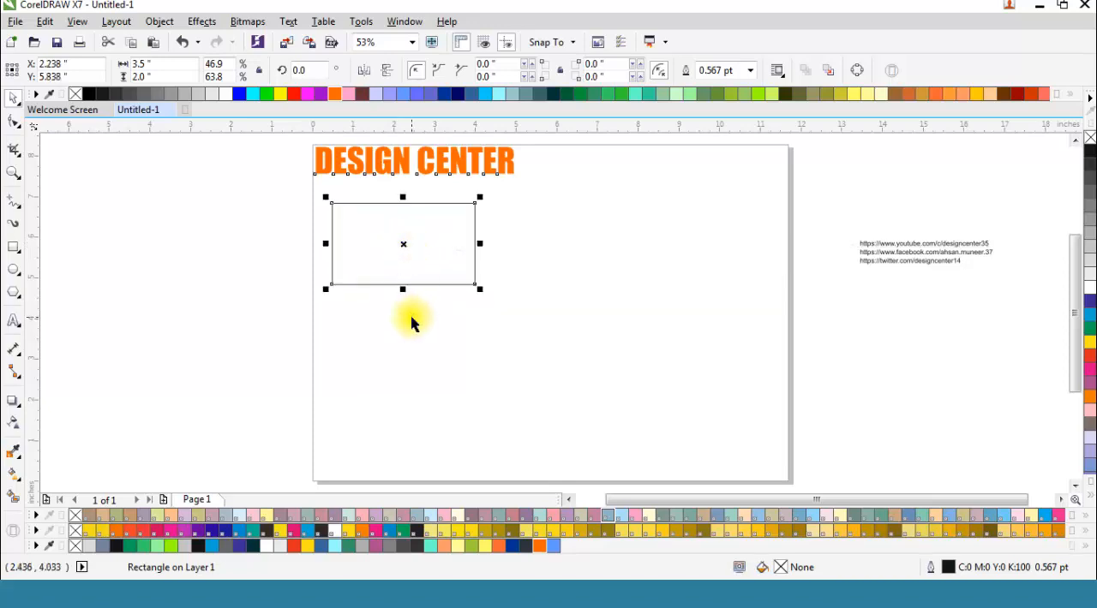
Step: Move the card rectangle up and to the right beneath the title, centred at about X 3.71, Y 6.20 inches
left_click(13, 173)
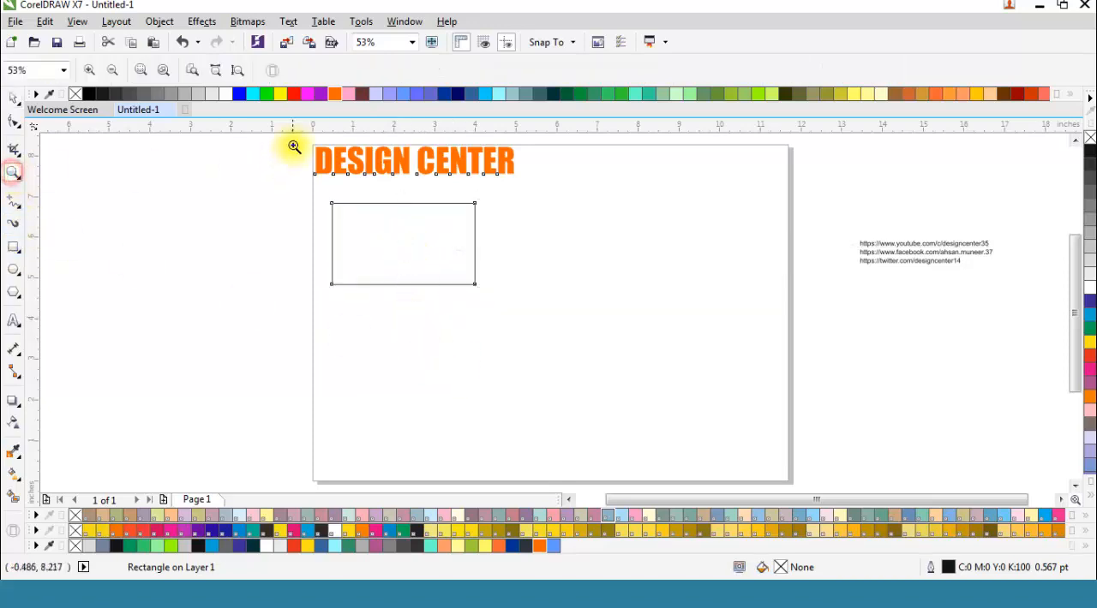
left_click_drag(298, 139, 531, 320)
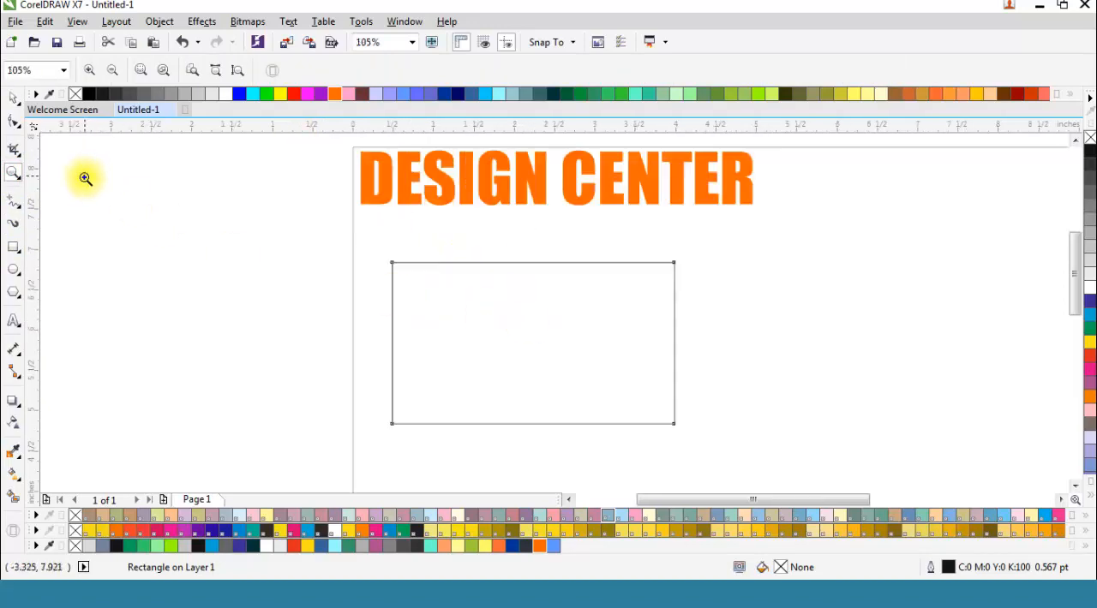
left_click_drag(852, 498, 879, 499)
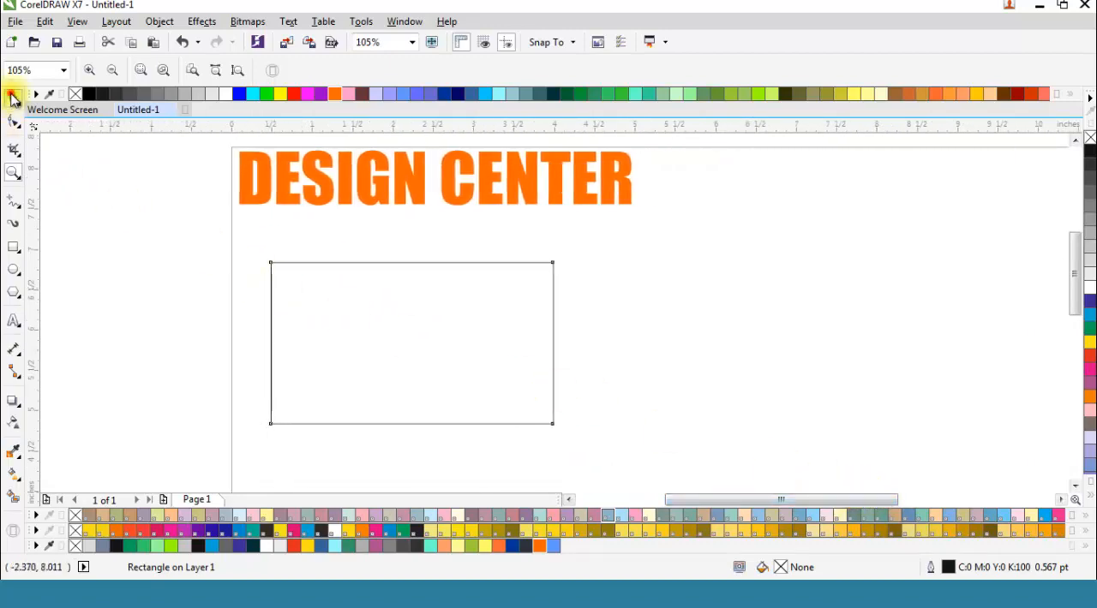
left_click(12, 99)
left_click_drag(411, 341, 502, 315)
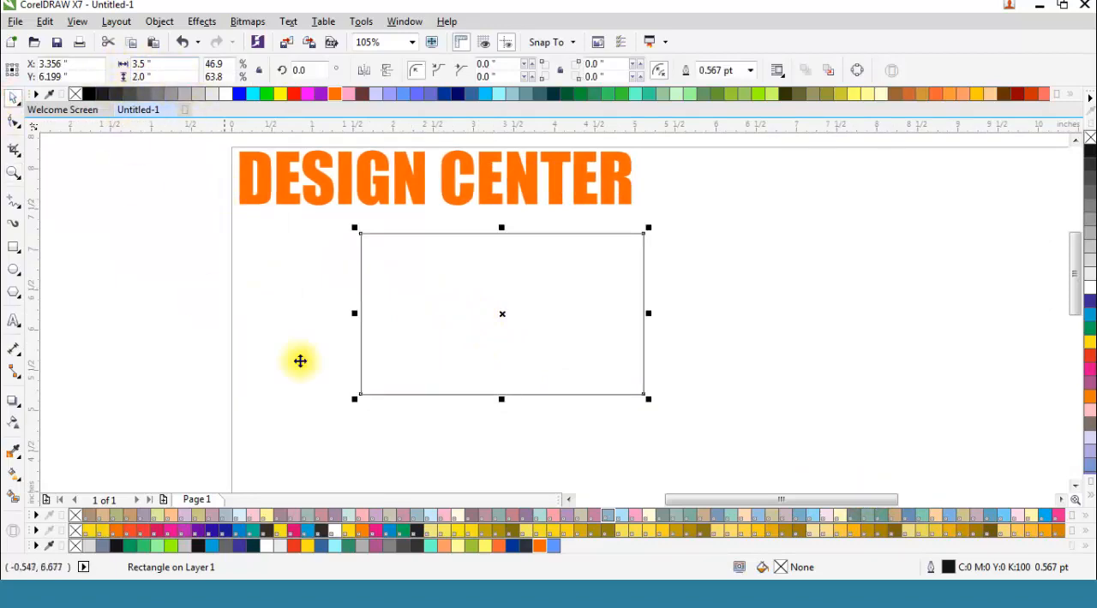
left_click_drag(502, 310, 531, 311)
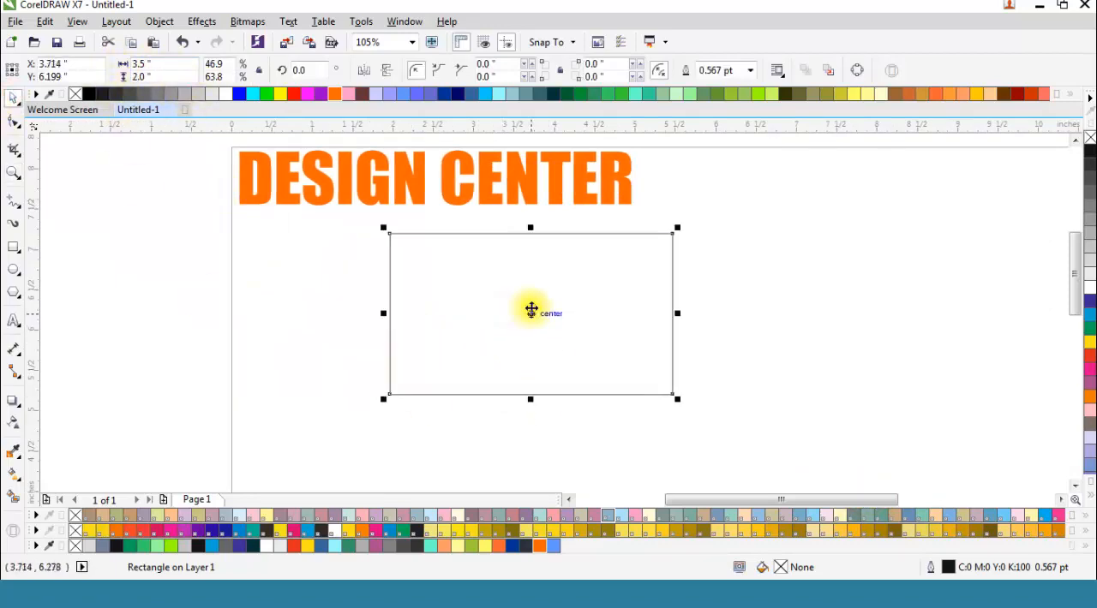
left_click(334, 313)
Step: Draw a full-height rectangle about 1.54 by 2 inches over the left part of the card
left_click(13, 247)
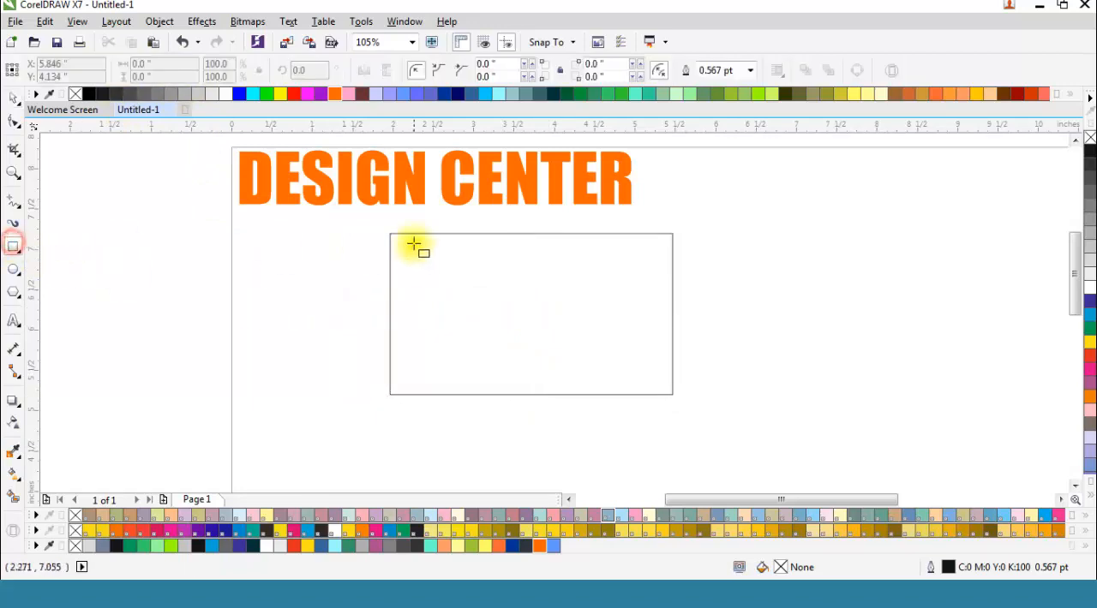
left_click_drag(389, 234, 530, 394)
left_click_drag(530, 314, 514, 314)
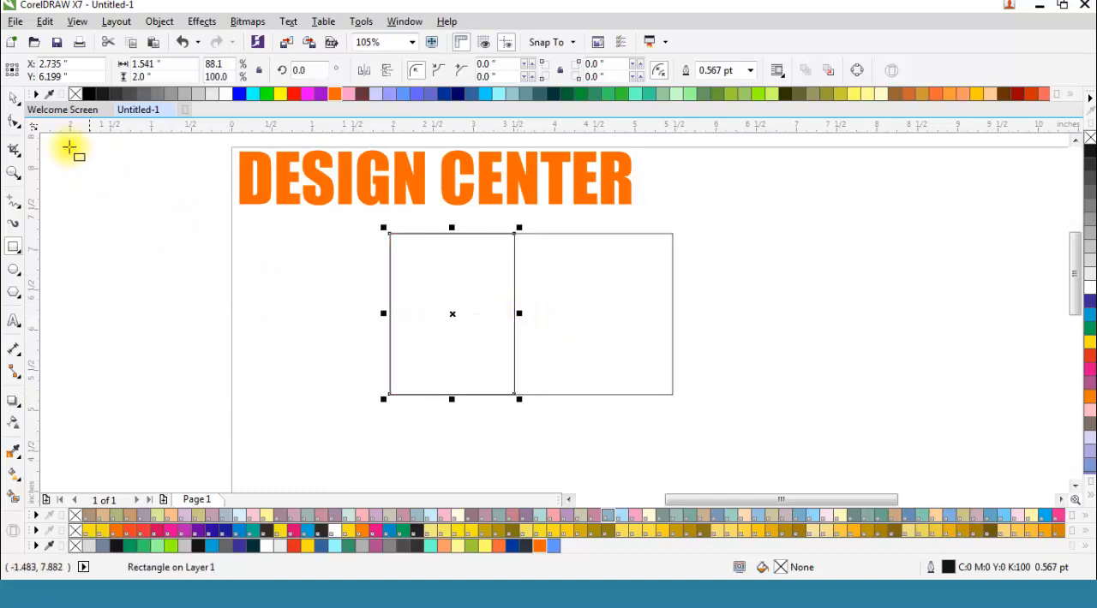
Step: Skew the left rectangle so its upper edge shifts right, giving it an overall width of about 2.18 inches
left_click(12, 96)
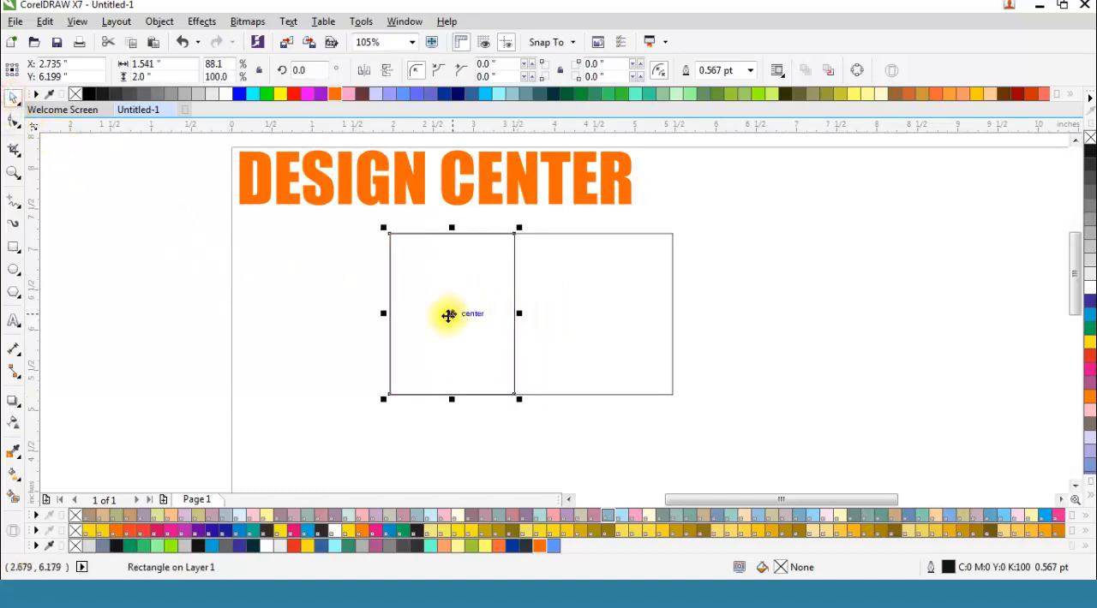
left_click(450, 311)
left_click_drag(448, 231, 509, 231)
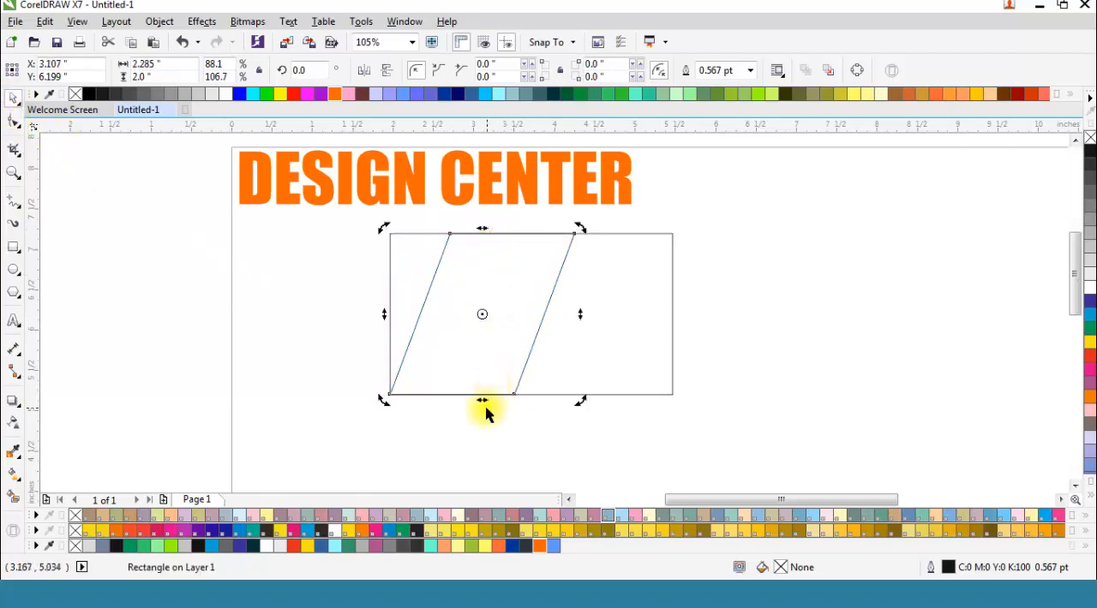
left_click_drag(483, 231, 473, 228)
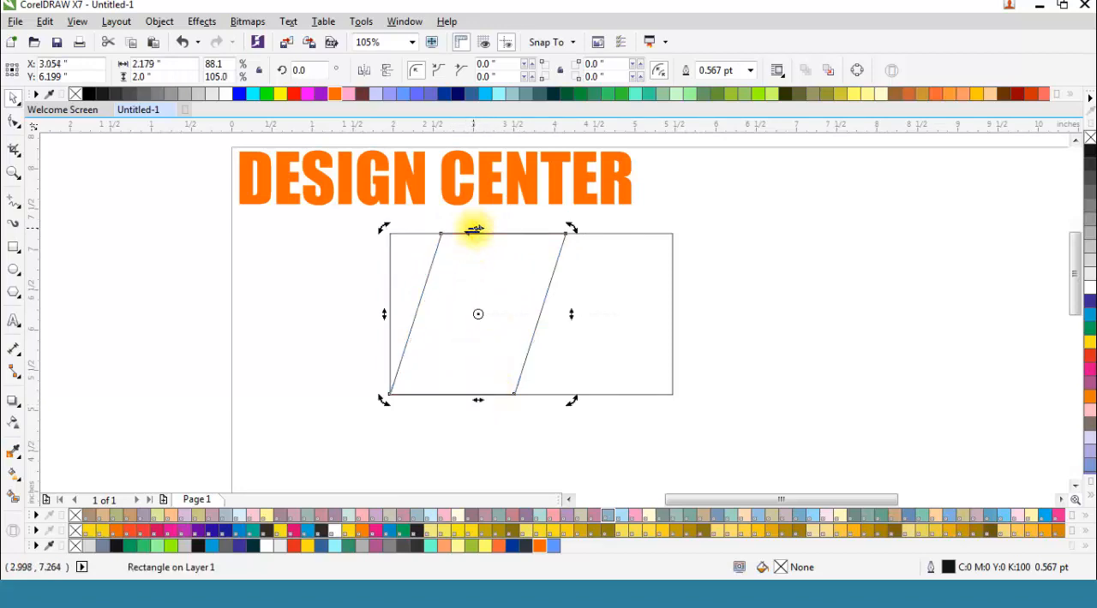
Step: Convert the skewed rectangle to curves and move its upper-left node onto the card's upper-left corner
left_click(13, 121)
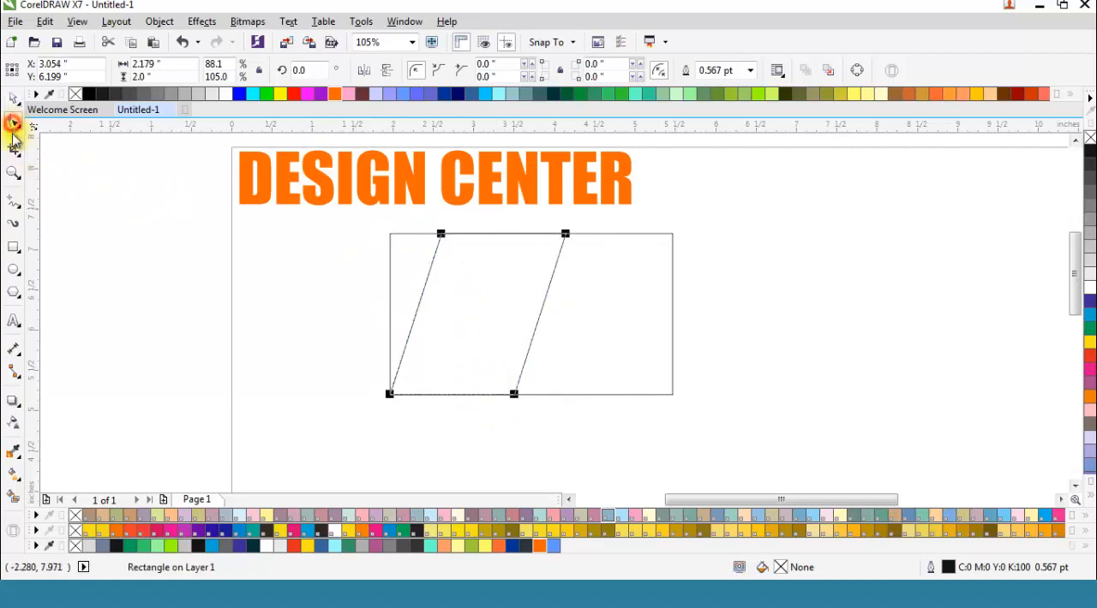
right_click(474, 263)
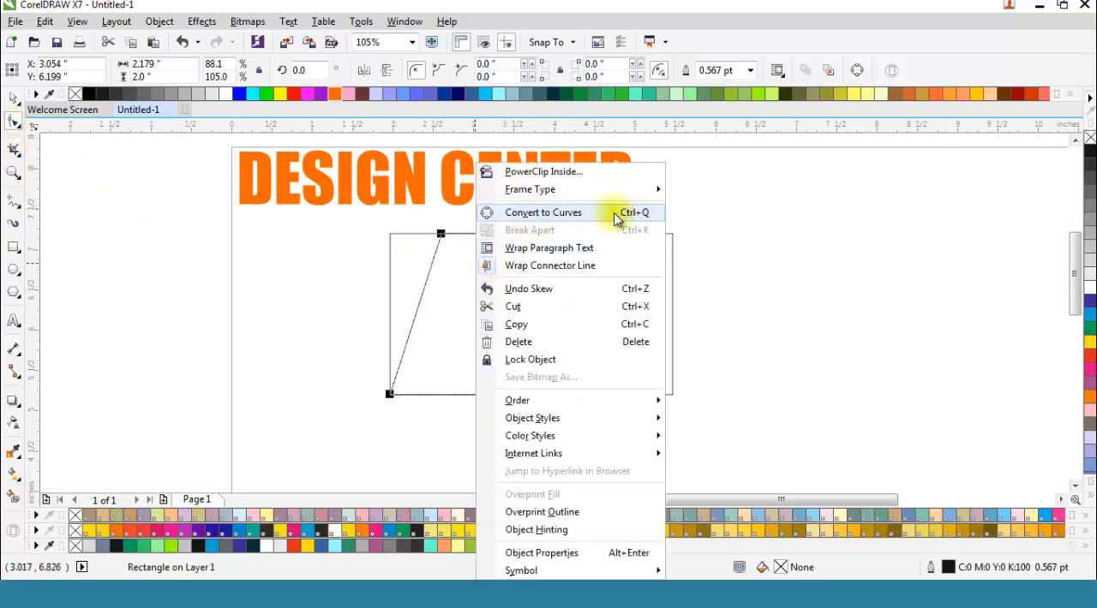
left_click(569, 214)
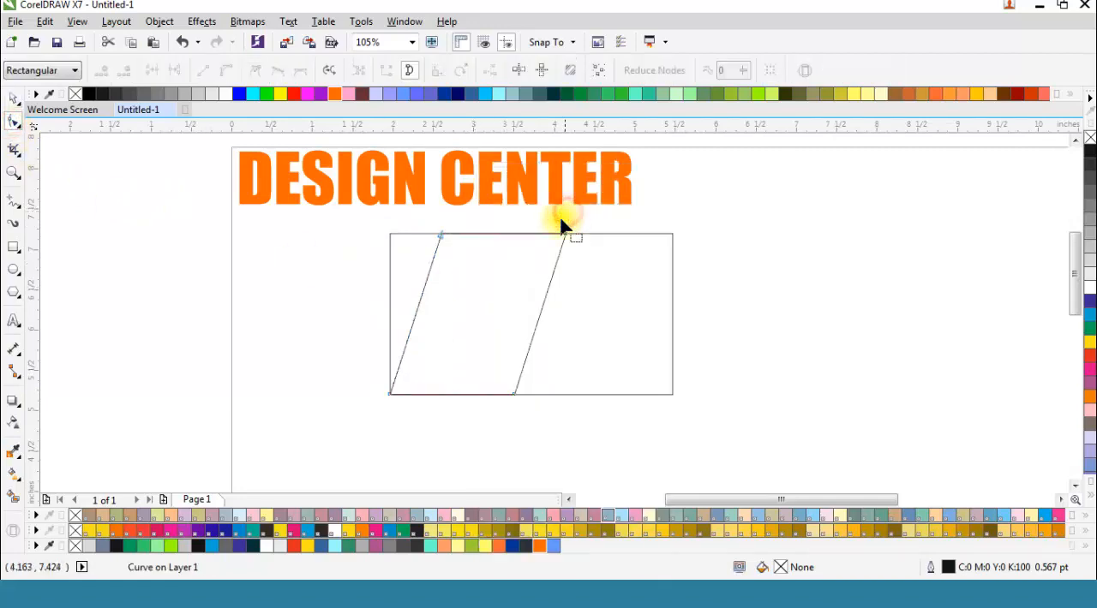
left_click_drag(440, 235, 390, 236)
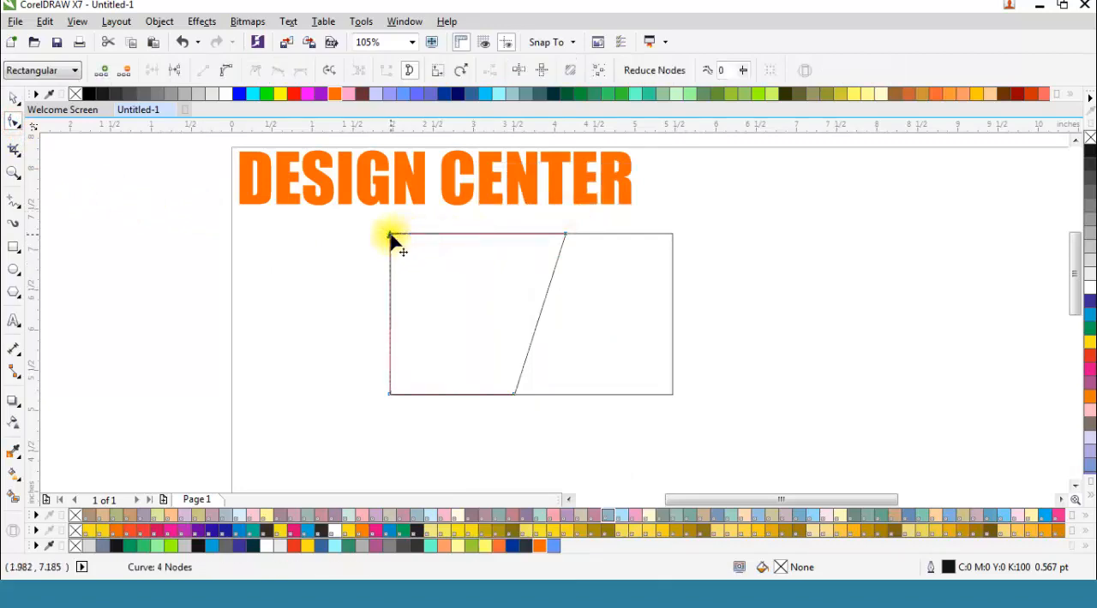
Step: Shift both nodes of the left shape's slanted edge leftward so the shape is about 1.9 inches wide
left_click_drag(581, 223, 502, 387)
scroll(496, 402, "up", 1)
scroll(497, 392, "down", 1)
left_click(547, 232)
left_click_drag(549, 234, 555, 234)
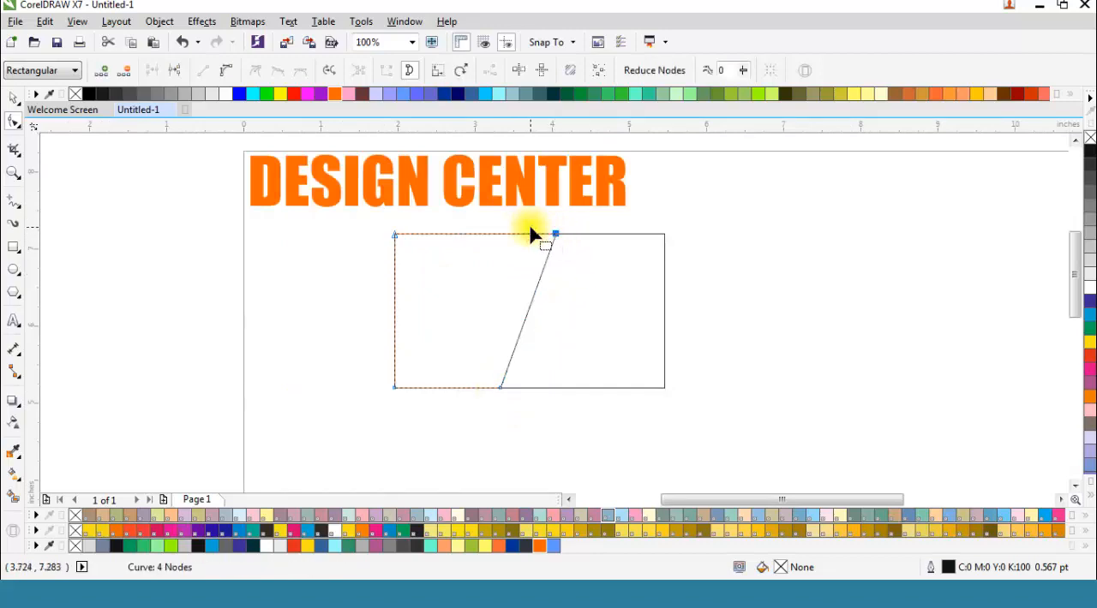
scroll(531, 234, "up", 1)
left_click_drag(554, 220, 511, 384)
scroll(568, 230, "down", 1)
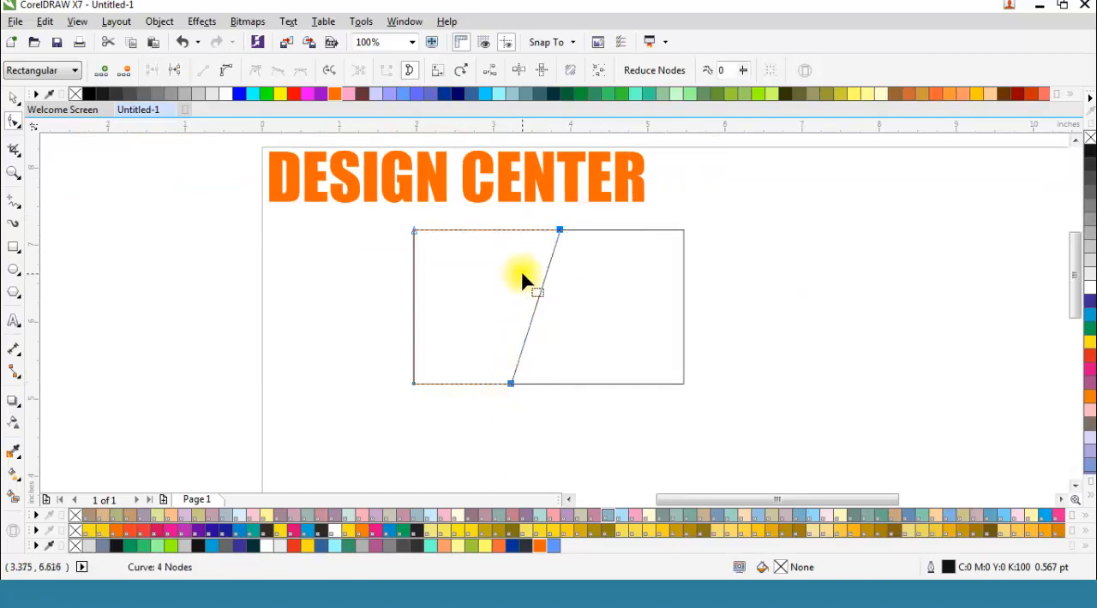
Step: Fill the left slanted shape with green (C:100 M:0 Y:100 K:0) and remove its outline
left_click(13, 96)
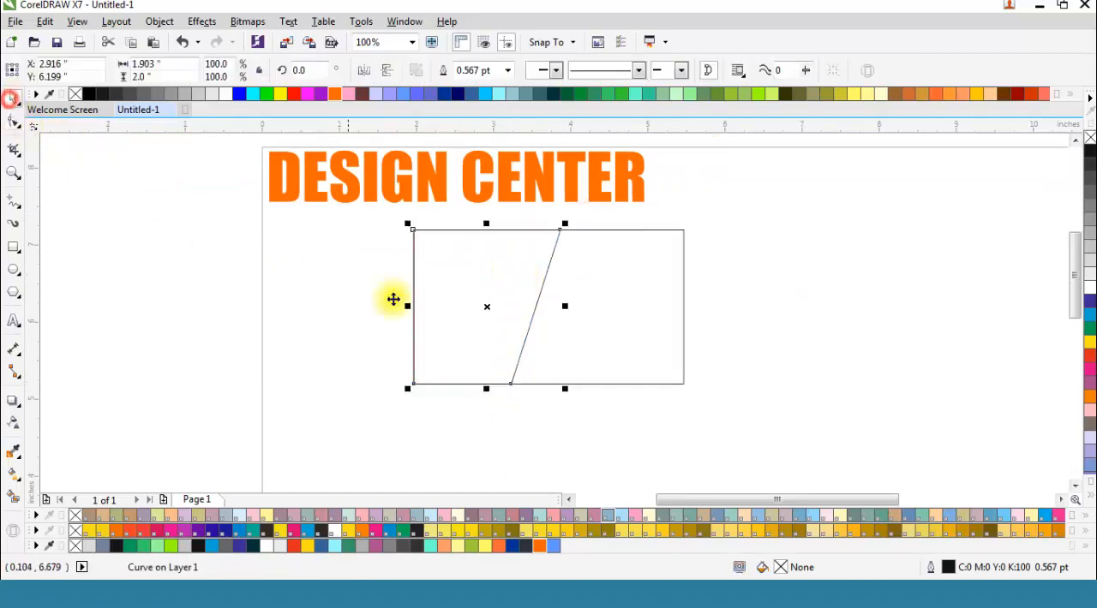
left_click(1087, 330)
right_click(1088, 138)
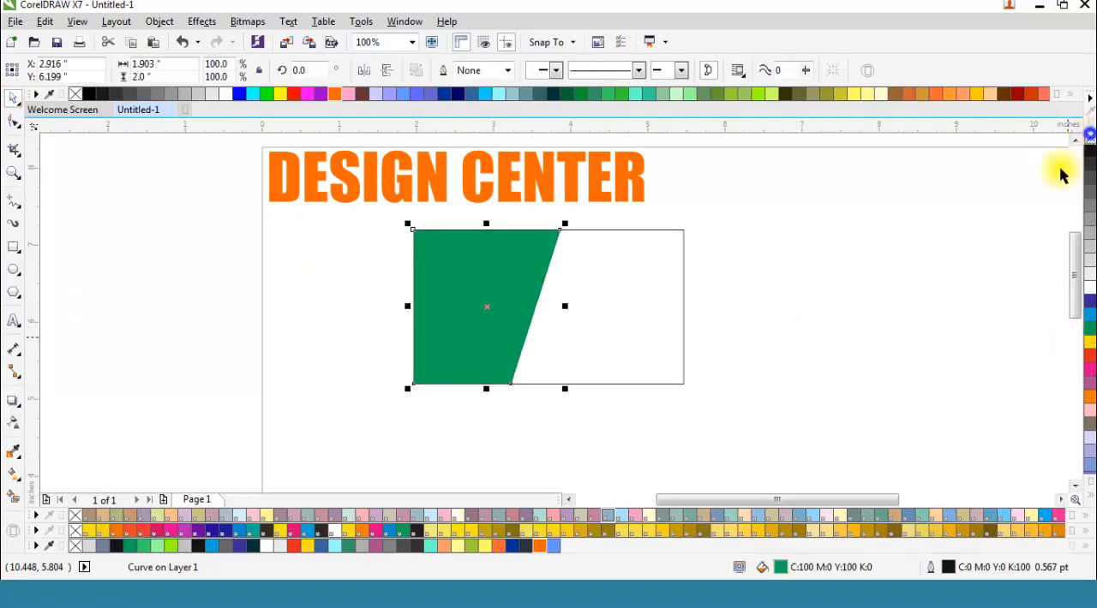
left_click(906, 269)
Step: Fill the full card rectangle with 90% Black and remove its outline
left_click(664, 274)
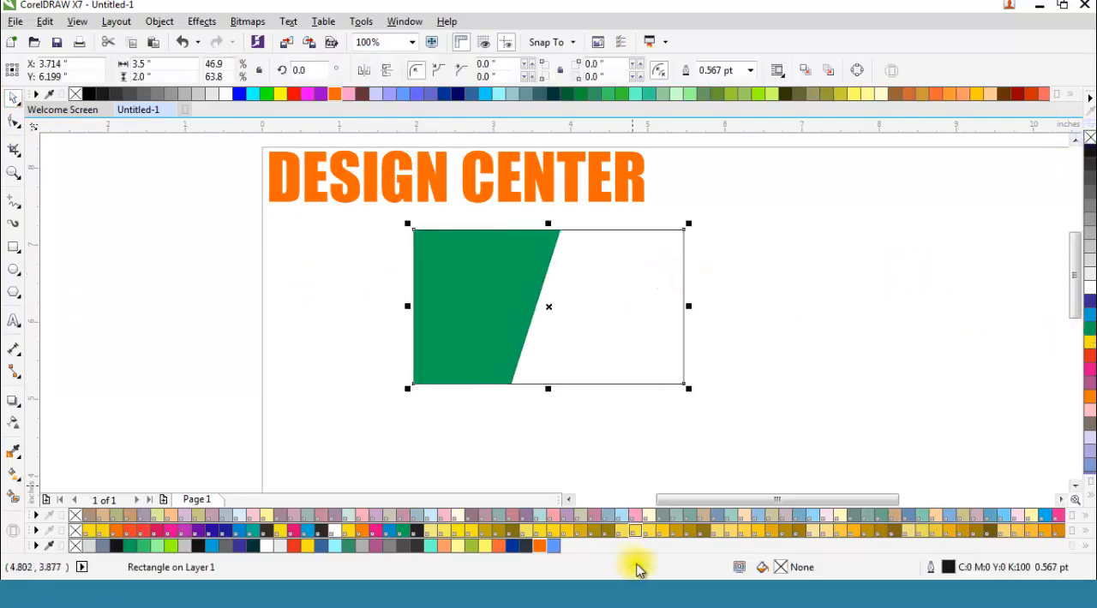
left_click(416, 546)
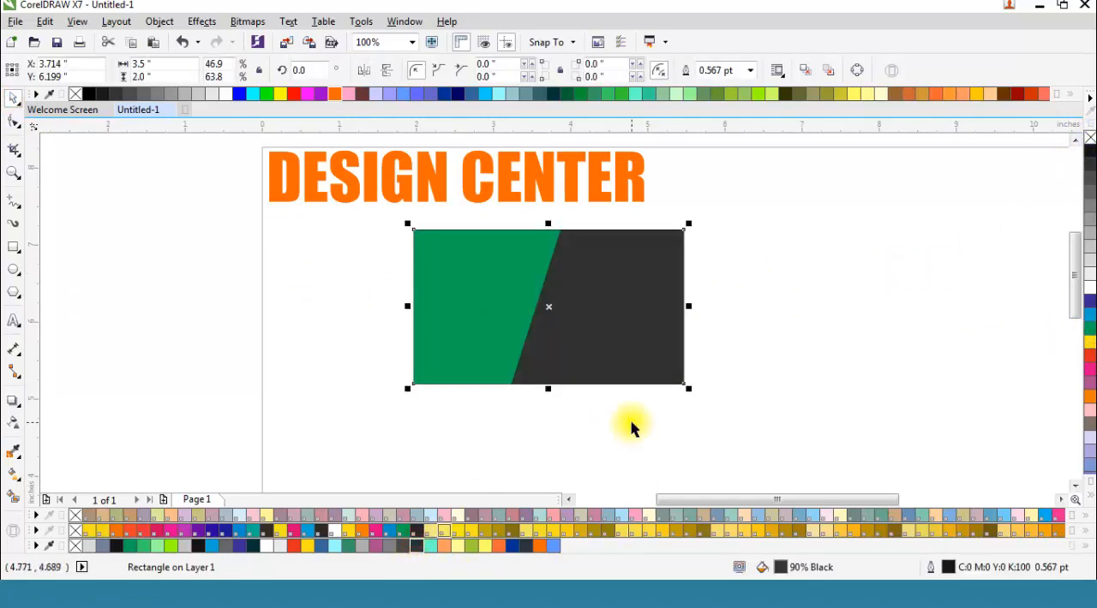
left_click(627, 420)
left_click(491, 309)
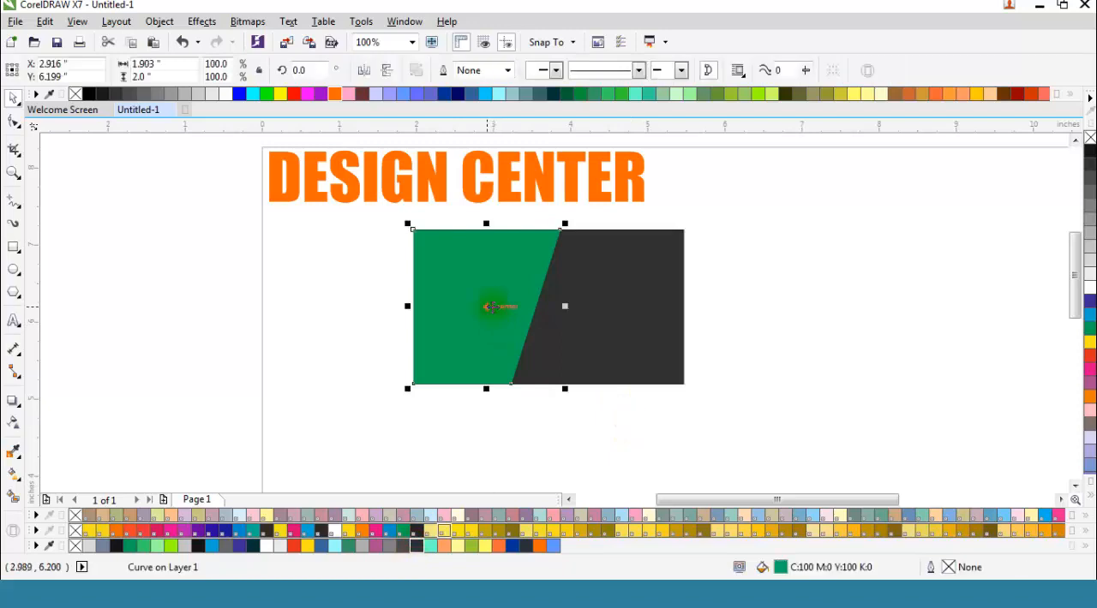
left_click(373, 297)
left_click(462, 323)
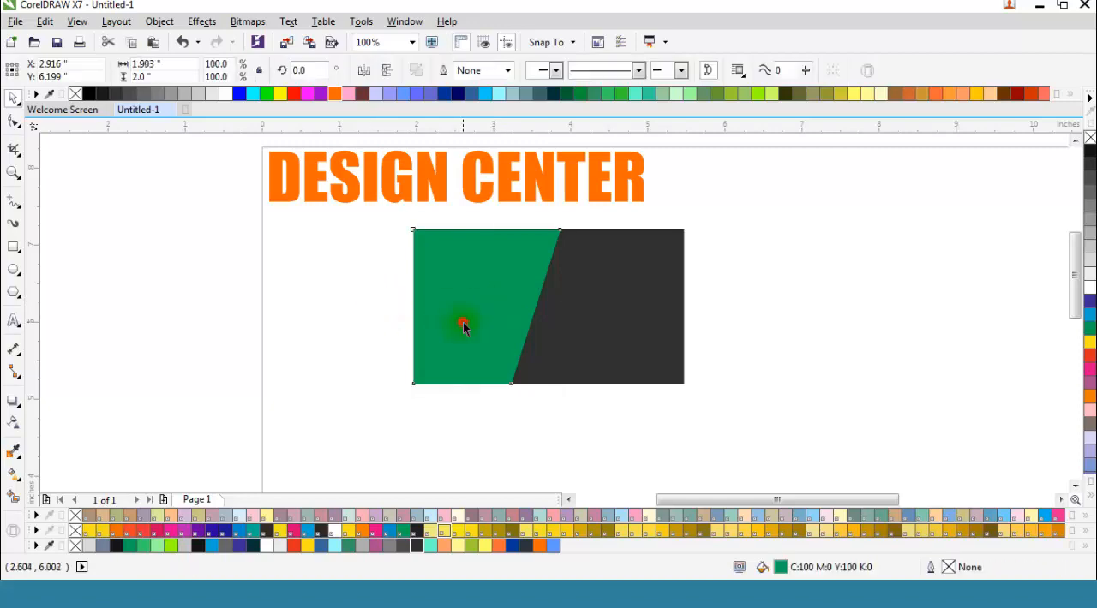
left_click(748, 292)
left_click(617, 292)
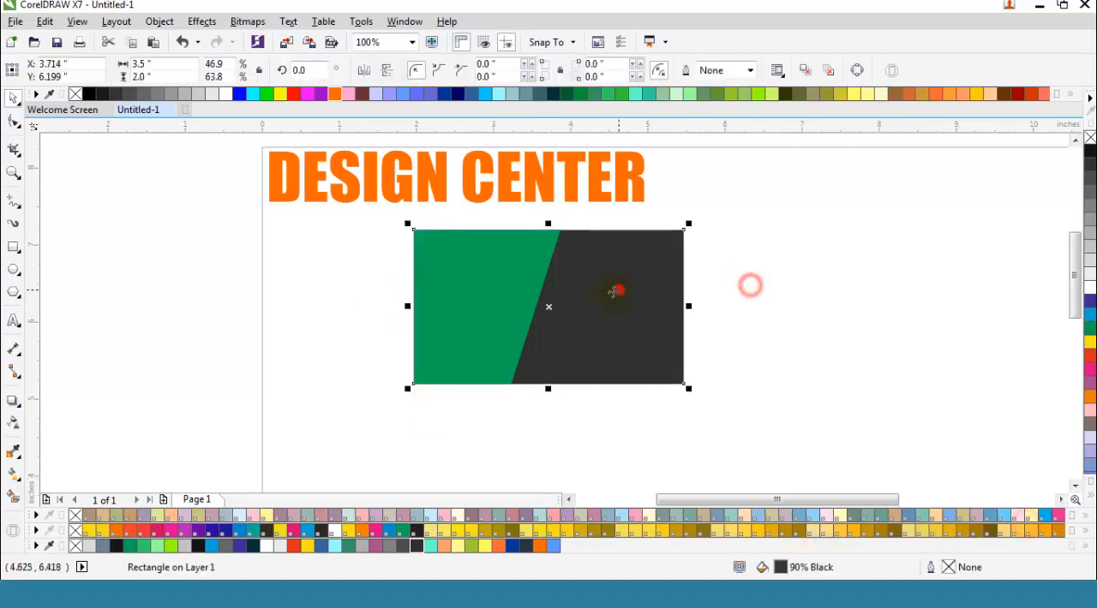
left_click(346, 277)
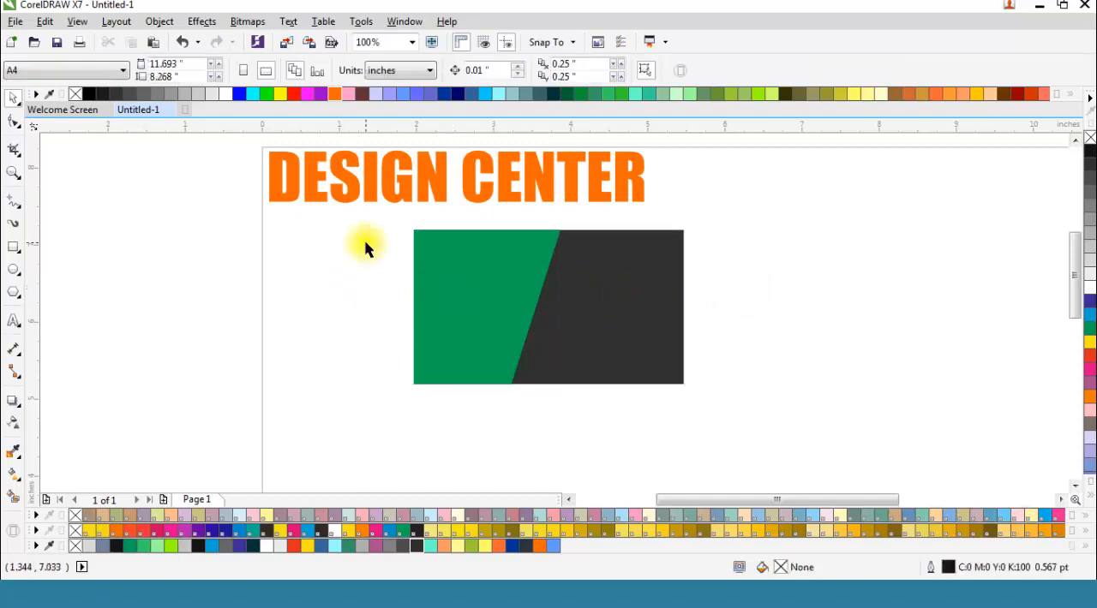
Step: Move the green shape and the dark card together directly beneath the title, centred at about X 2.33, Y 6.39 inches
left_click_drag(389, 212, 747, 433)
left_click_drag(556, 313, 442, 307)
left_click(11, 172)
left_click_drag(258, 142, 648, 395)
left_click(14, 97)
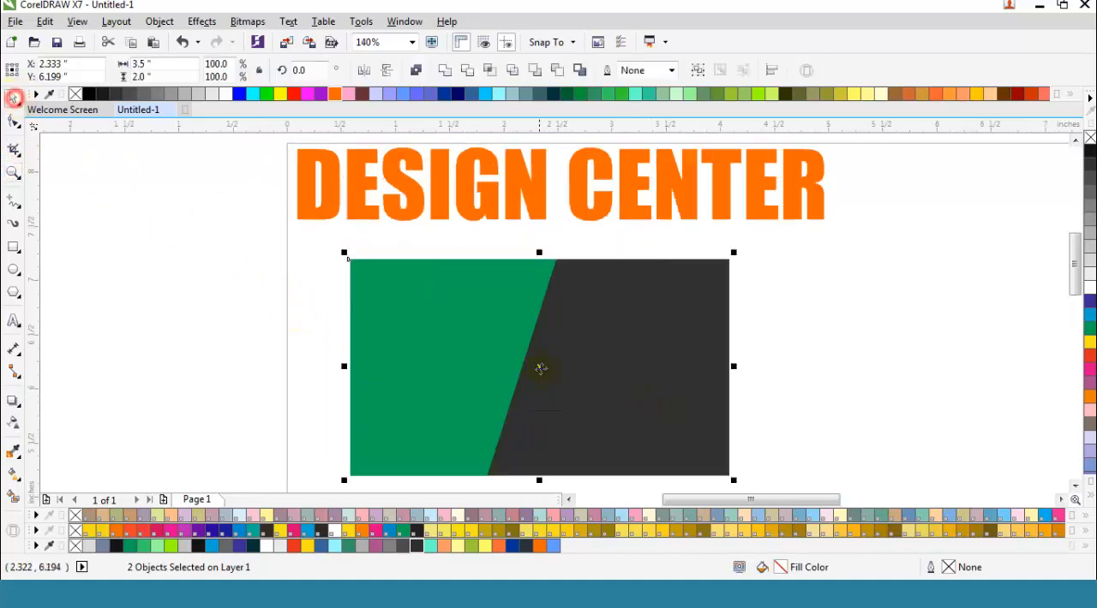
left_click_drag(539, 366, 539, 345)
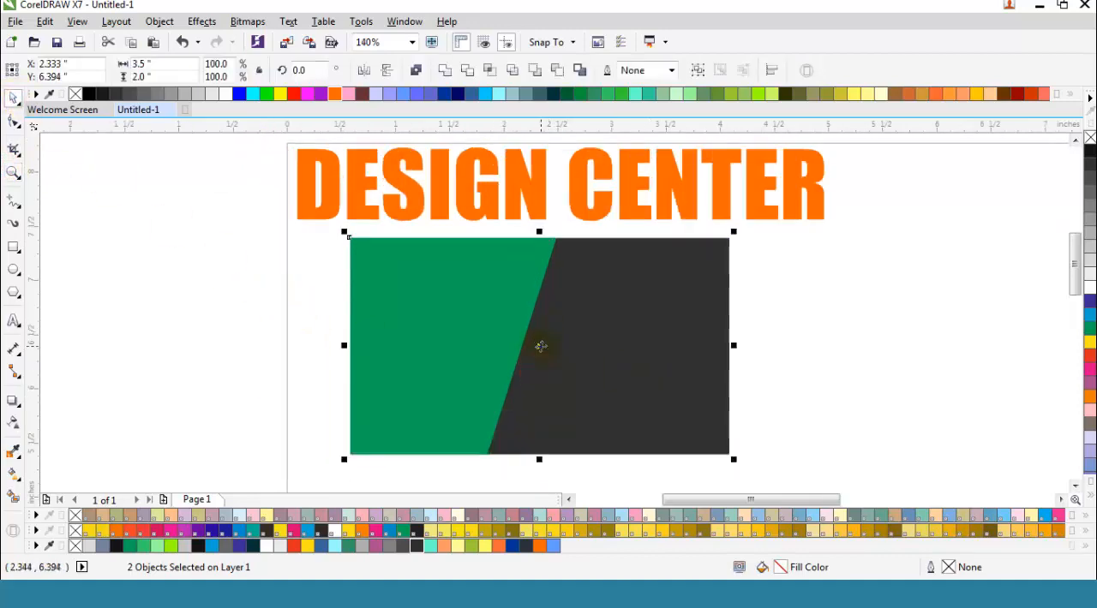
left_click(807, 343)
left_click(411, 342)
left_click(224, 317)
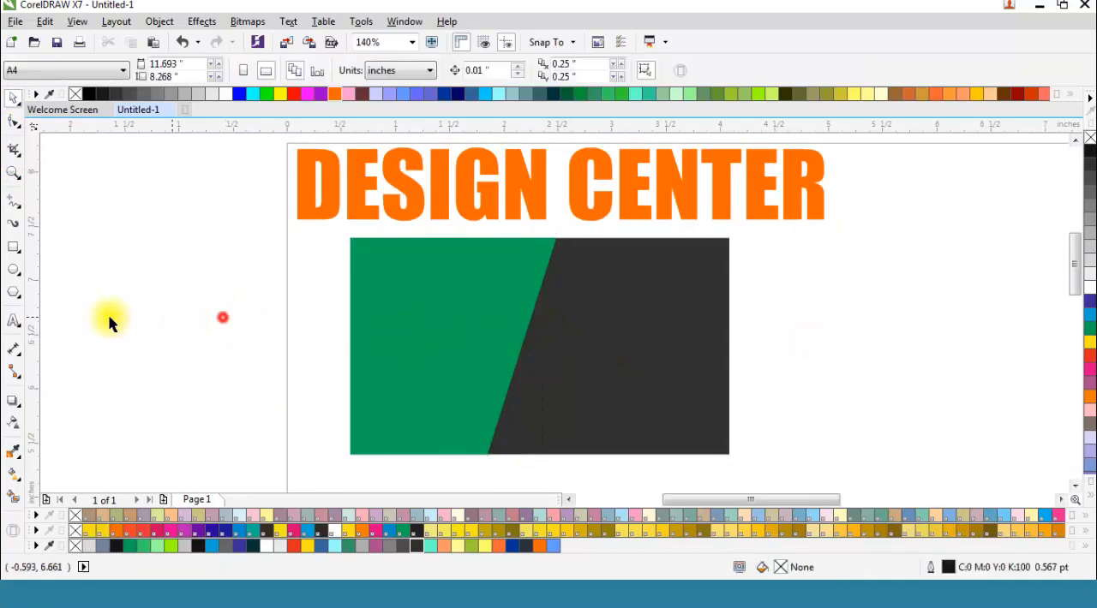
Step: Draw a rectangle about 1.05 inches tall over the upper part of the diagonal edge and narrow it to about 0.21 inches
left_click(13, 247)
mouse_move(556, 238)
left_mouse_down()
mouse_move(548, 370)
mouse_move(515, 366)
mouse_move(519, 352)
left_mouse_up()
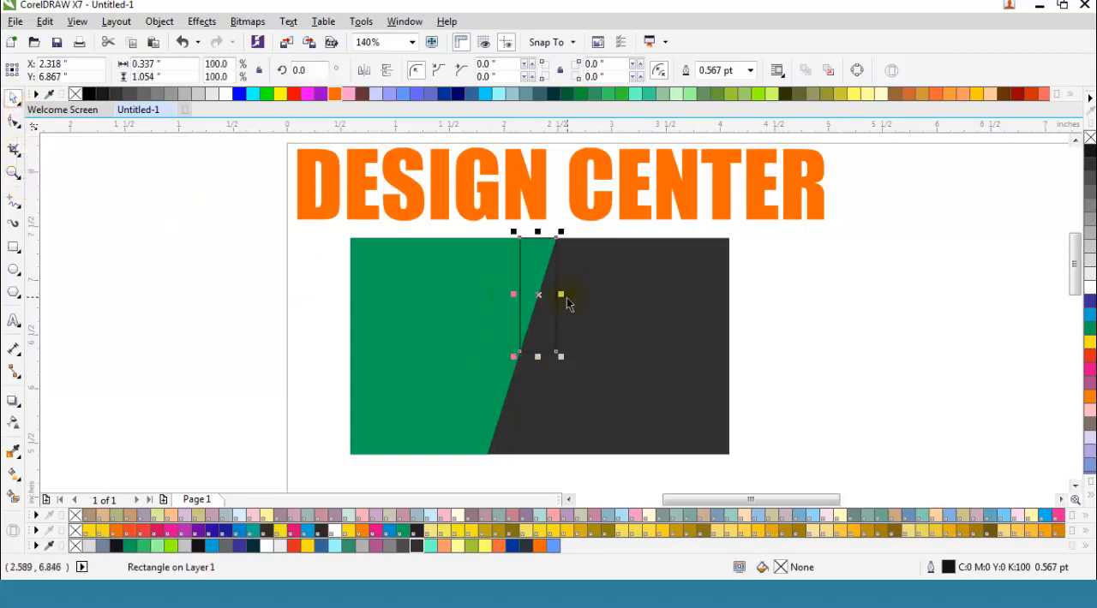
left_click_drag(560, 294, 582, 283)
scroll(539, 299, "up", 2)
scroll(539, 299, "up", 3)
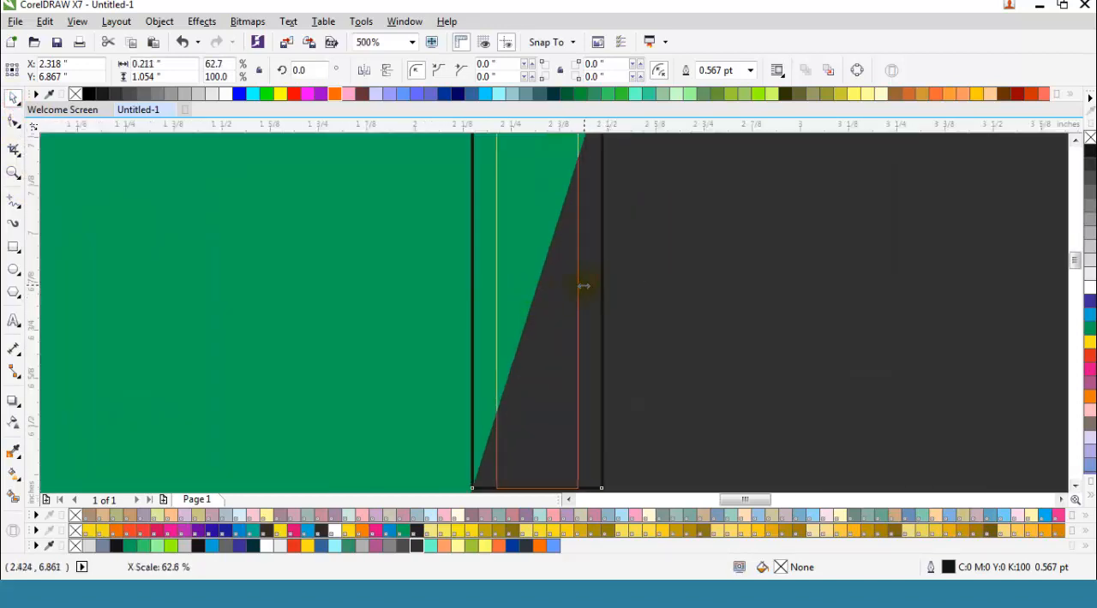
Step: Skew the narrow rectangle parallel to the green shape's diagonal edge, to an overall width of about 0.55 inches
scroll(535, 272, "down", 4)
mouse_move(533, 214)
left_mouse_down()
mouse_move(551, 215)
mouse_move(539, 214)
left_mouse_up()
scroll(539, 214, "up", 4)
scroll(556, 231, "down", 2)
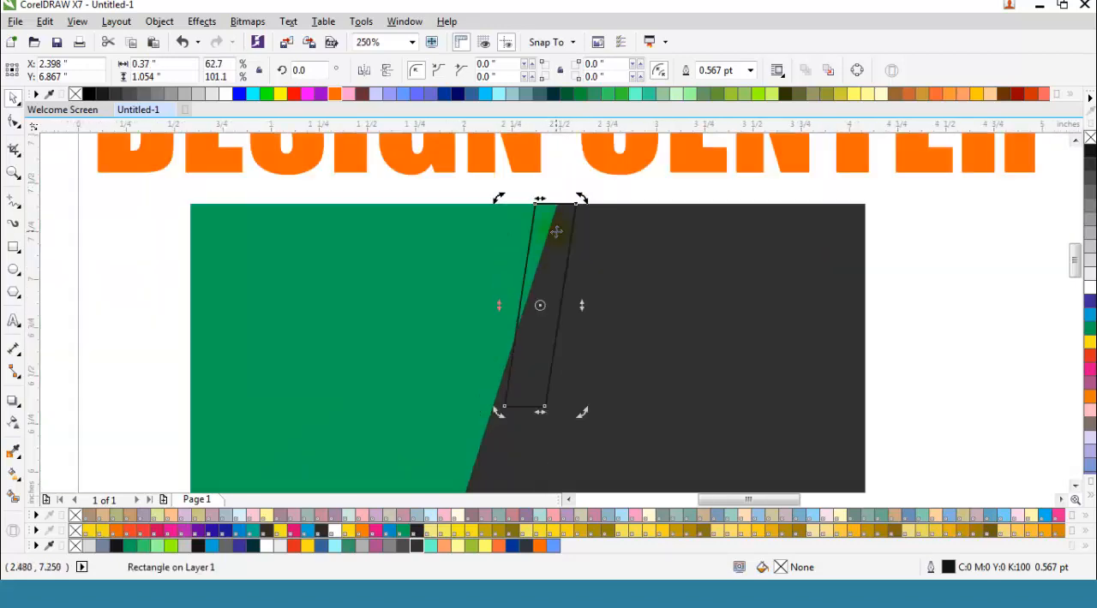
left_click_drag(542, 418, 577, 400)
scroll(482, 414, "up", 1)
scroll(553, 413, "down", 1)
scroll(534, 423, "up", 1)
scroll(574, 416, "down", 1)
scroll(570, 427, "up", 3)
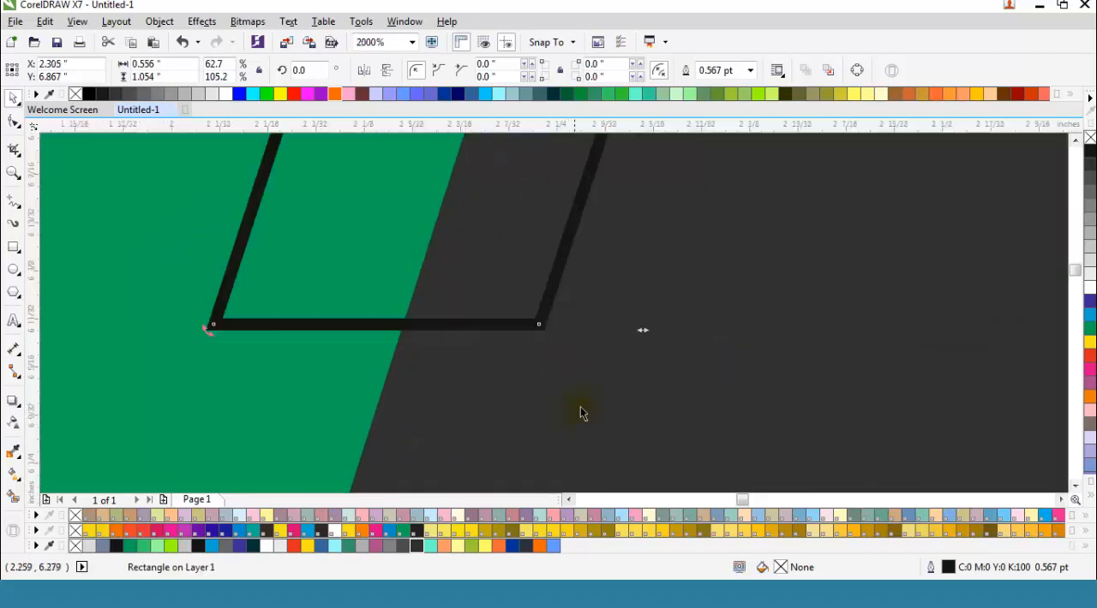
left_click_drag(644, 330, 659, 335)
scroll(540, 411, "down", 3)
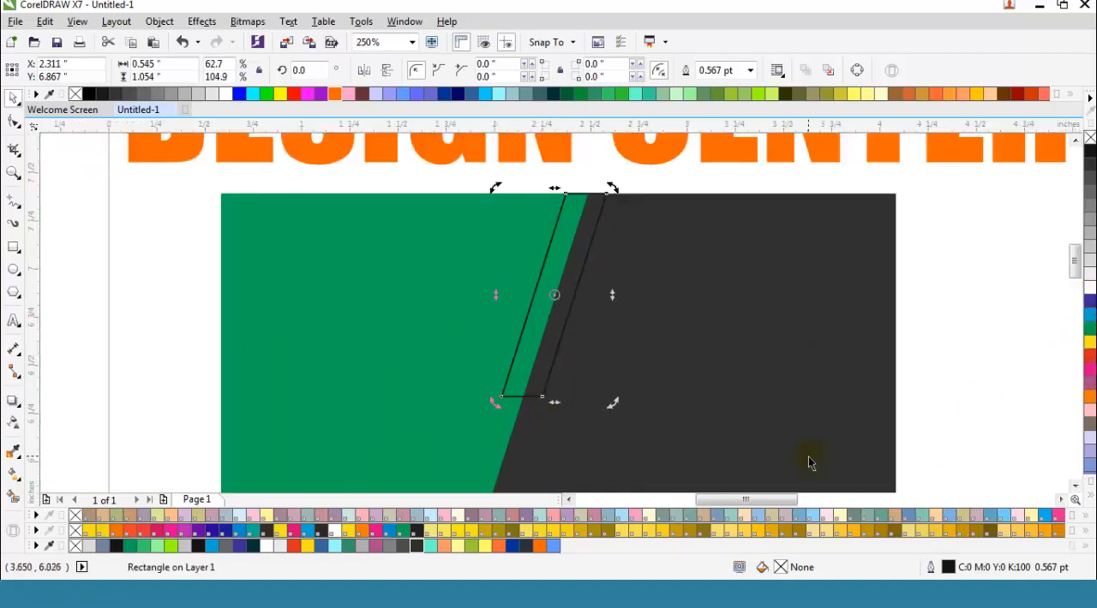
Step: Fill the narrow slanted strip with Orange (#FF6600) and remove its outline
left_click(539, 546)
right_click(1089, 138)
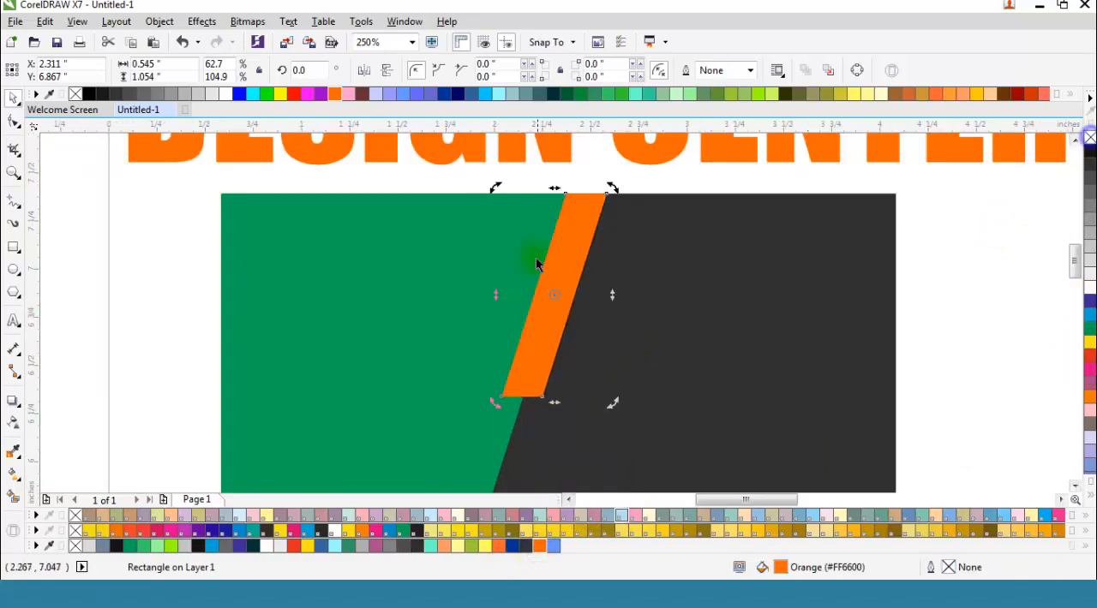
scroll(536, 257, "down", 1)
left_click(759, 268)
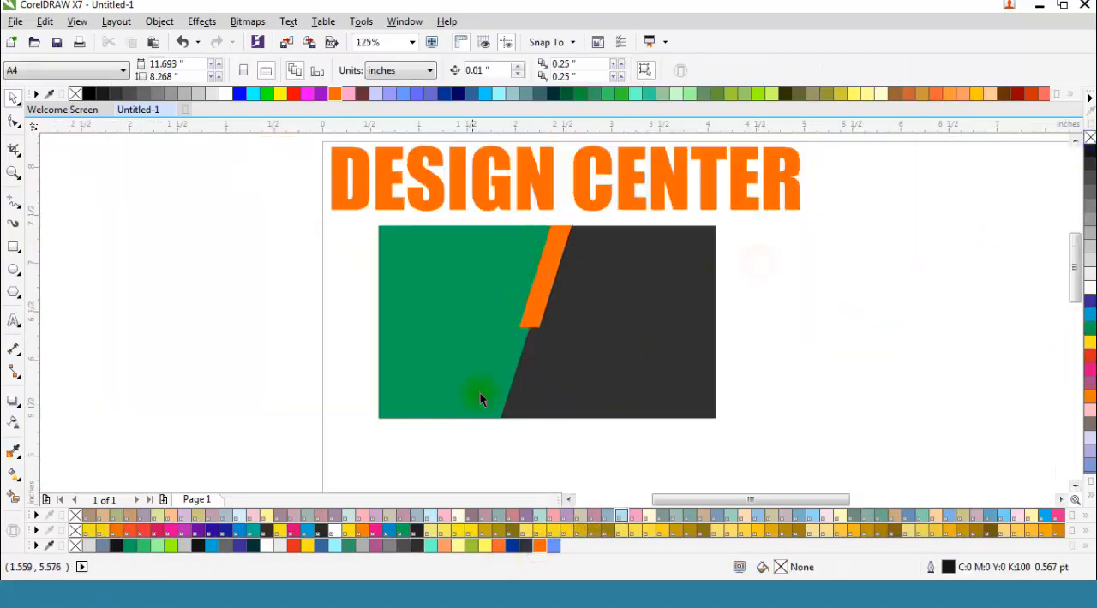
Step: Draw a narrow upright rectangle about 0.10 by 1.26 inches at the lower end of the green shape's diagonal edge
left_click(12, 247)
left_click_drag(502, 418, 511, 298)
scroll(505, 412, "up", 2)
key("space")
Step: Skew the lower narrow rectangle parallel to the green shape's diagonal edge, to an overall width of about 0.5 inches
left_click_drag(515, 477, 477, 471)
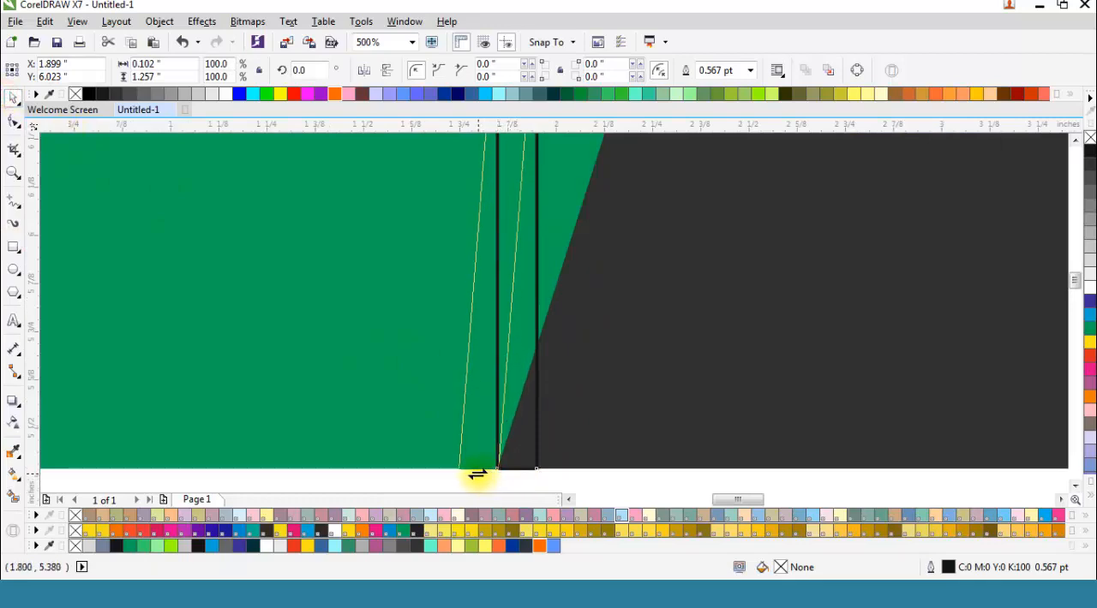
scroll(466, 477, "down", 2)
scroll(471, 346, "up", 2)
left_click_drag(471, 346, 586, 349)
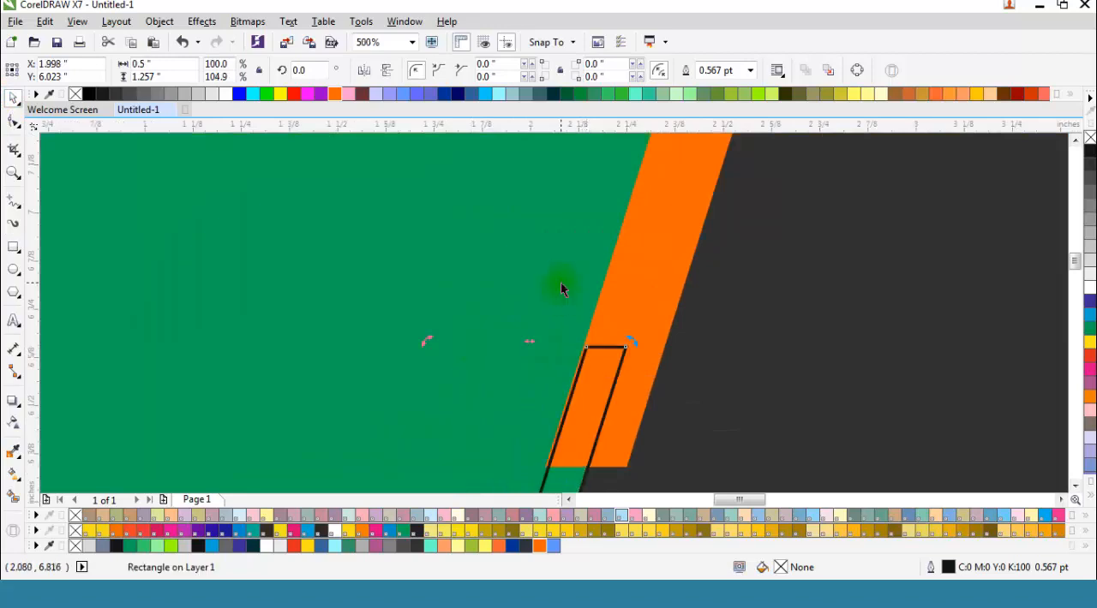
Step: Fill the lower slanted strip with Orange (#FF6600) and remove its outline
scroll(561, 283, "down", 2)
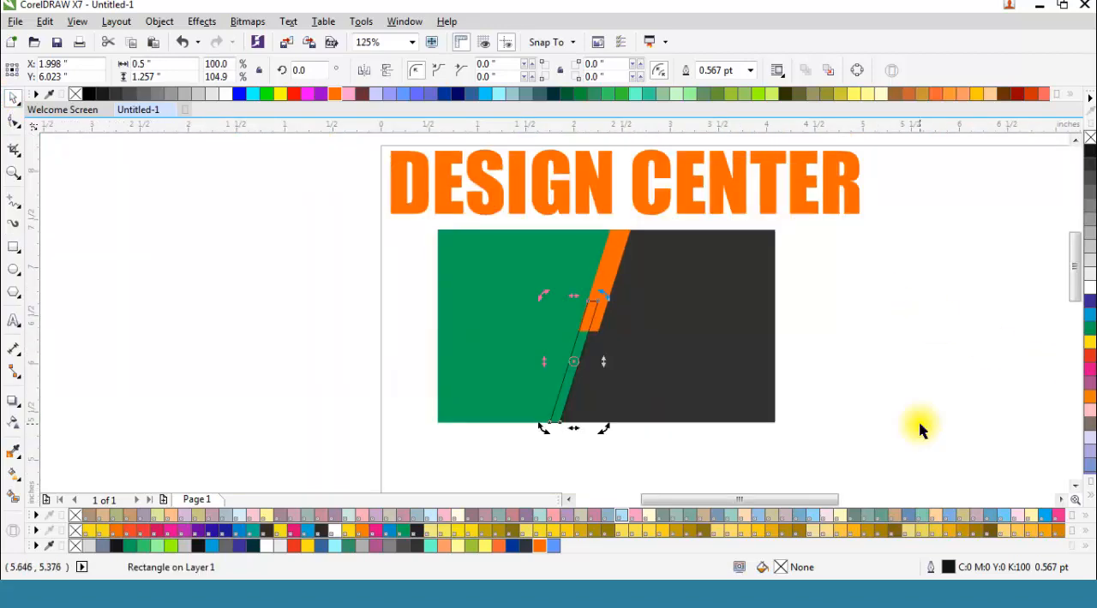
left_click(540, 546)
right_click(1089, 139)
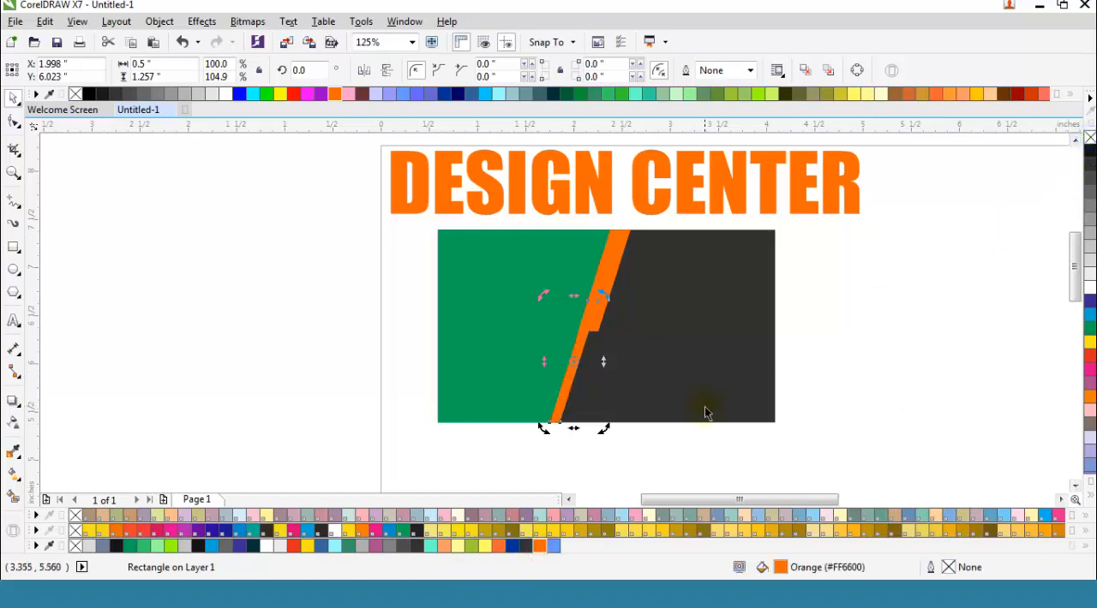
left_click(860, 345)
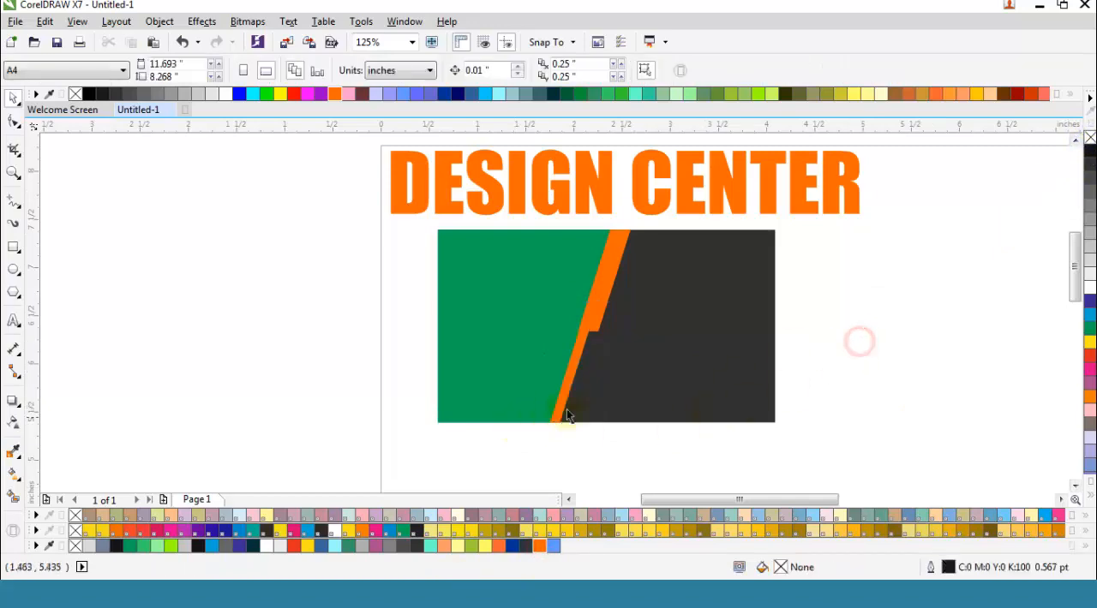
Step: Apply a uniform transparency of 46 to the thin lower orange strip
scroll(561, 400, "up", 2)
left_click(935, 378)
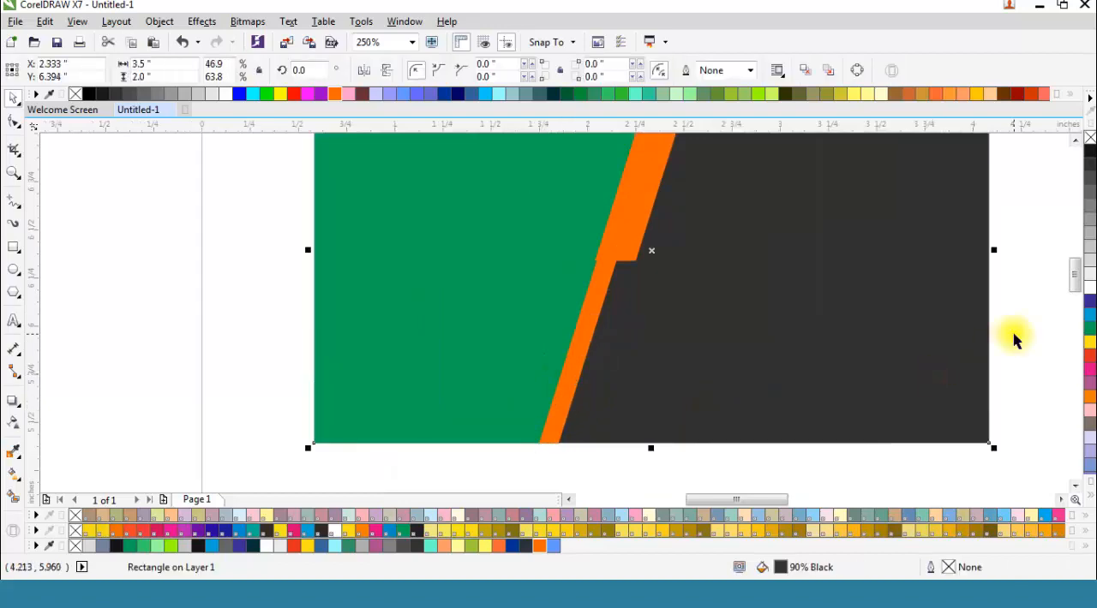
left_click(579, 352)
left_click(13, 422)
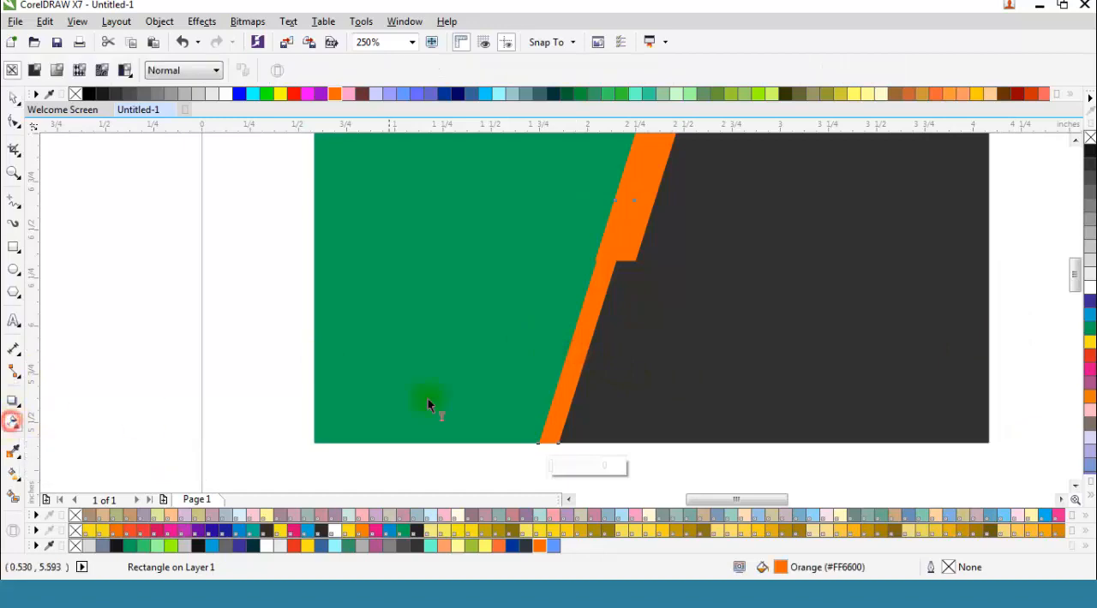
left_click_drag(555, 465, 572, 471)
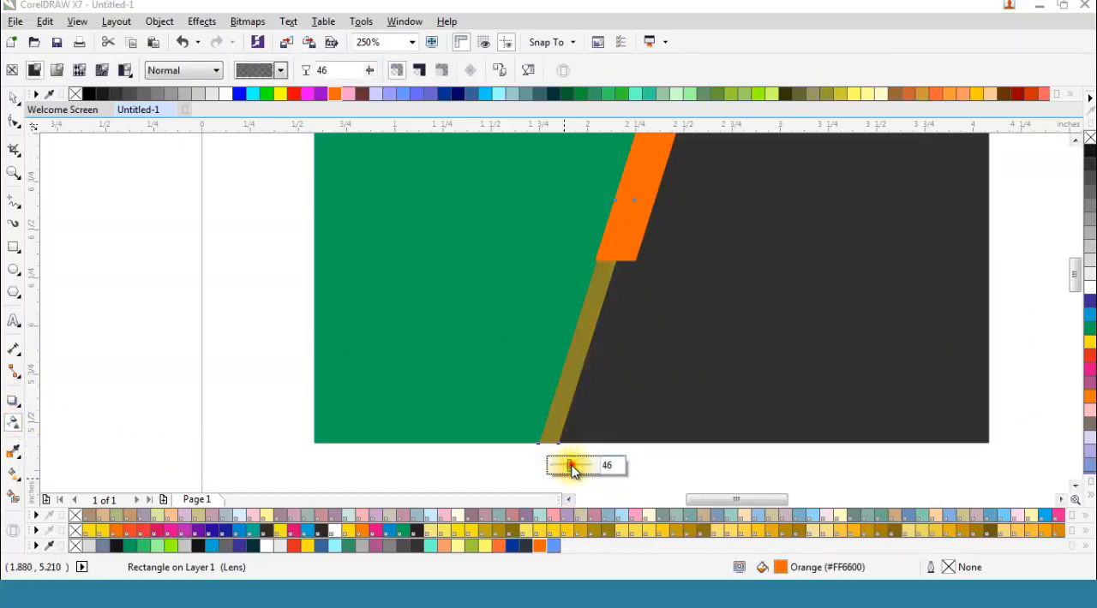
left_click(13, 97)
left_click(151, 272)
scroll(317, 347, "down", 2)
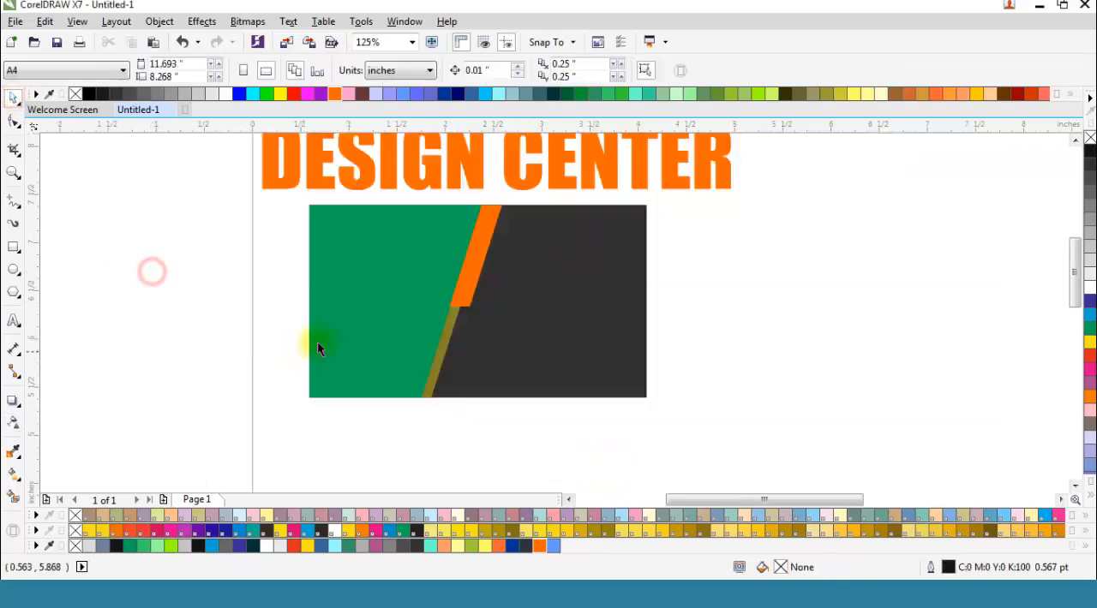
Step: Copy the wide upper orange strip, paste it in place and fill the copy with cyan (C:100 M:0 Y:0 K:0)
left_click(478, 272)
scroll(477, 221, "up", 2)
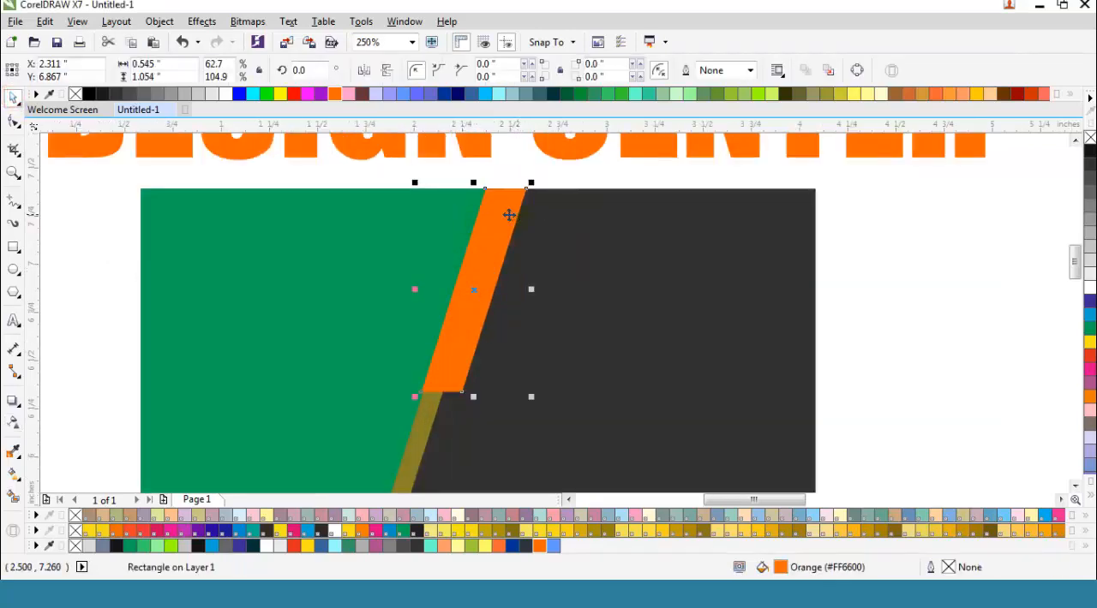
right_click(511, 215)
left_click(551, 322)
right_click(869, 284)
left_click(913, 380)
left_click(475, 275)
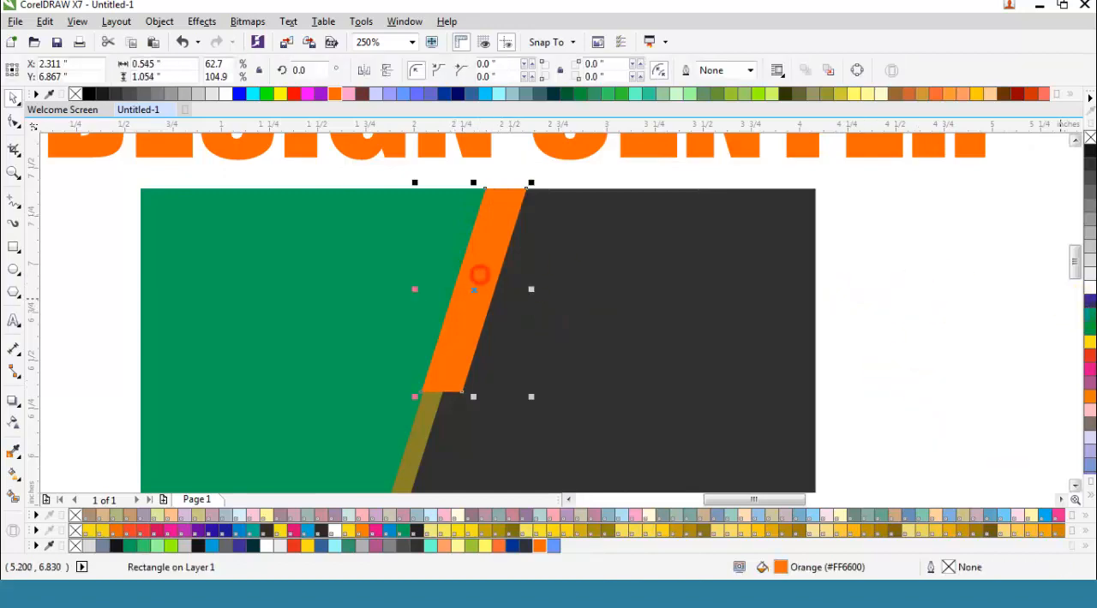
left_click(1089, 317)
left_click(995, 310)
Step: Shrink the cyan copy about its centre to about 0.28 by 0.55 inches inside the wide orange strip
left_click(492, 211)
scroll(490, 201, "up", 1)
left_click_drag(567, 170, 535, 200)
left_click_drag(522, 221, 517, 225)
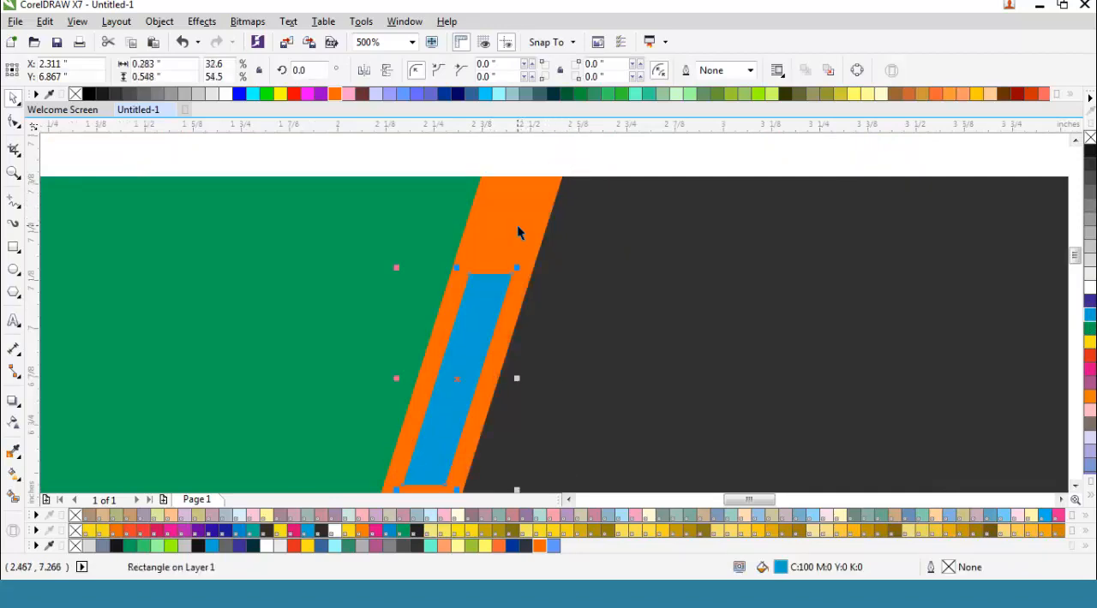
Step: Move the cyan strip up along the orange strip to about X 2.381, Y 7.087 inches, near the card's upper edge
scroll(538, 219, "down", 1)
scroll(495, 266, "up", 1)
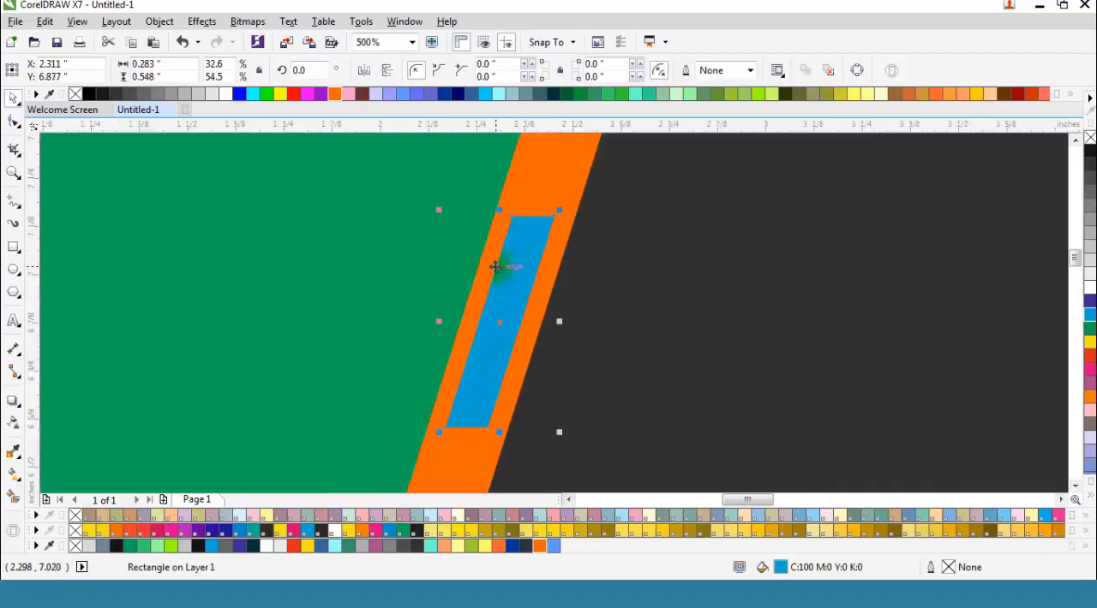
key("Up")
key("Up")
key("Up")
key("Up")
key("Up")
key("Up")
key("Up")
key("Up")
key("Up")
key("Up")
key("Up")
key("Up")
key("Up")
key("Up")
key("Up")
key("Up")
key("Up")
key("Up")
key("Up")
key("Up")
key("Right")
key("Right")
key("Right")
key("Right")
key("Right")
key("Right")
key("Right")
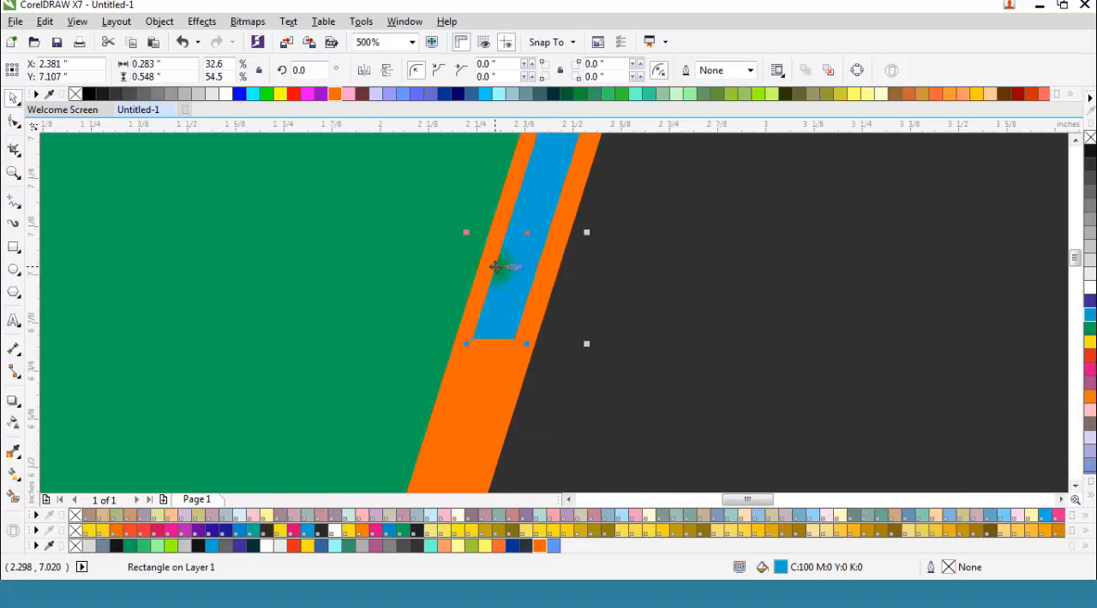
scroll(509, 257, "up", 2)
scroll(545, 222, "up", 1)
key("Up")
key("Down")
key("Down")
key("Down")
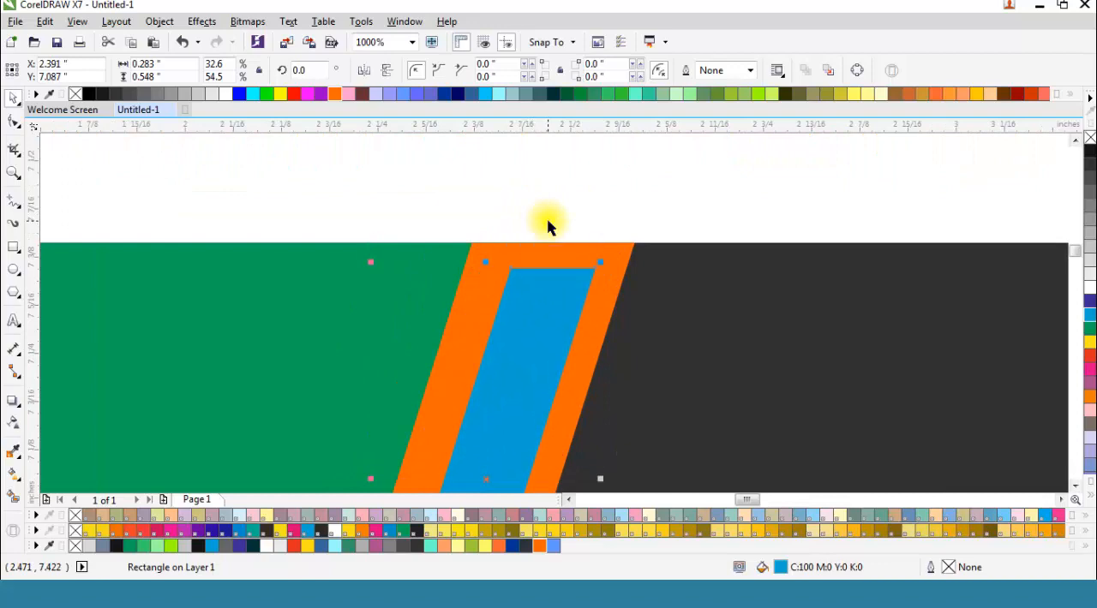
Step: Fill the small strip inside the wide orange strip with white
left_click(1090, 279)
scroll(593, 174, "down", 2)
left_click(583, 176)
scroll(526, 195, "down", 2)
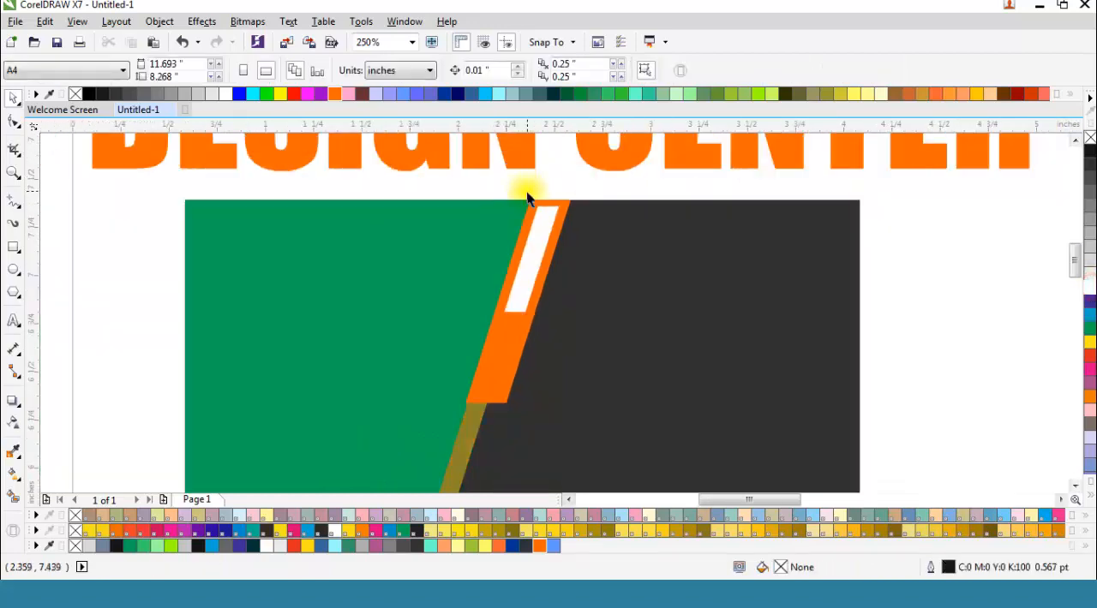
scroll(511, 300, "down", 1)
left_click(462, 435)
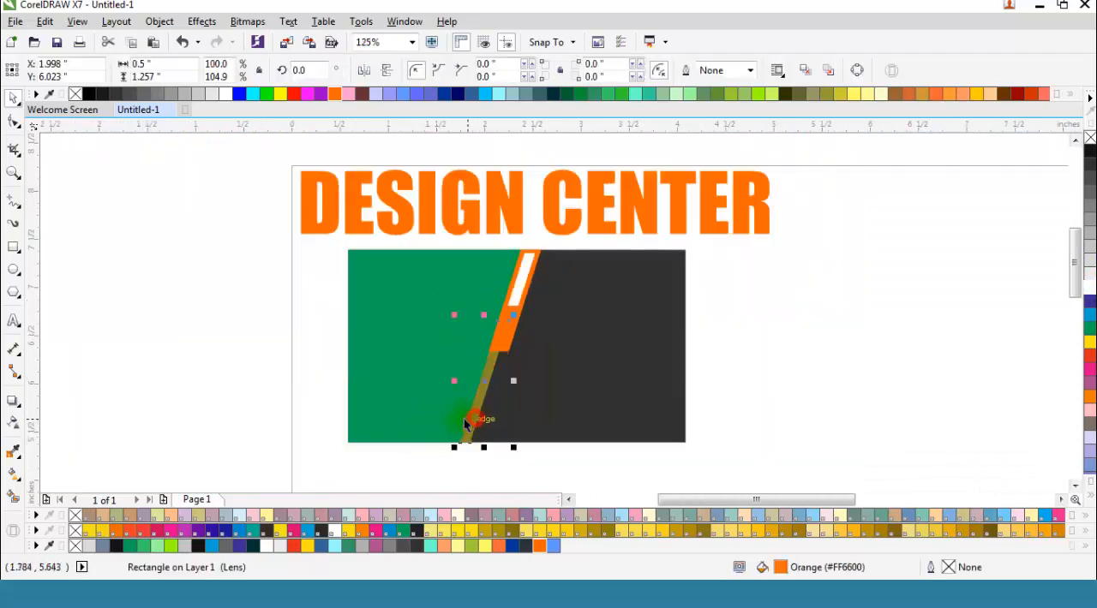
scroll(465, 435, "up", 1)
key("Left")
key("Left")
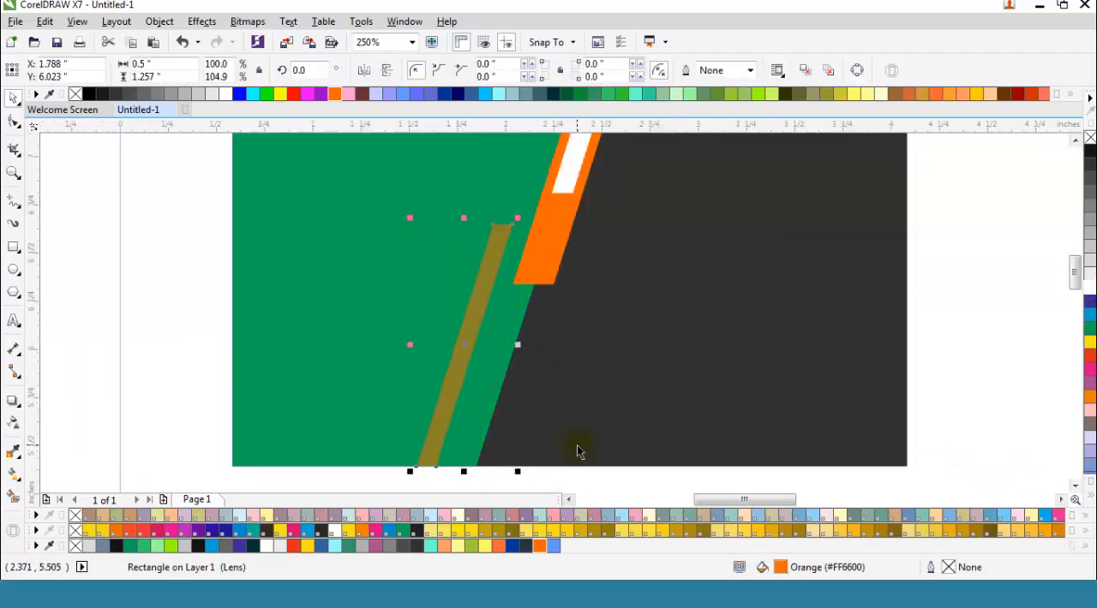
key("Right")
key("Right")
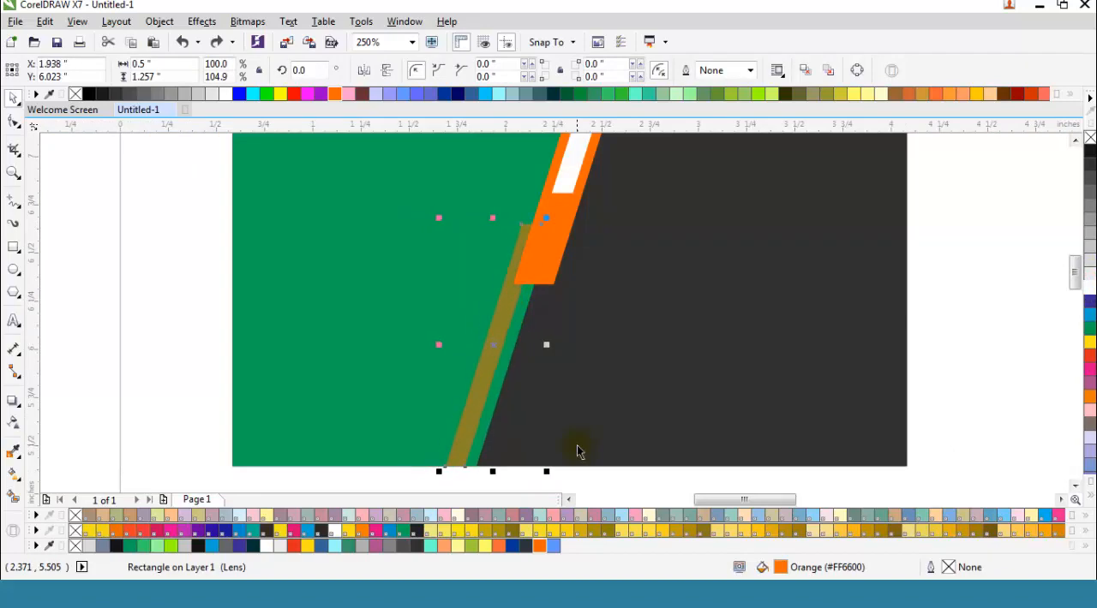
Step: Duplicate the semi-transparent lower strip and shift the copy left onto the green area, to about X 1.858 inches
right_click(505, 347)
left_click(542, 322)
right_click(182, 272)
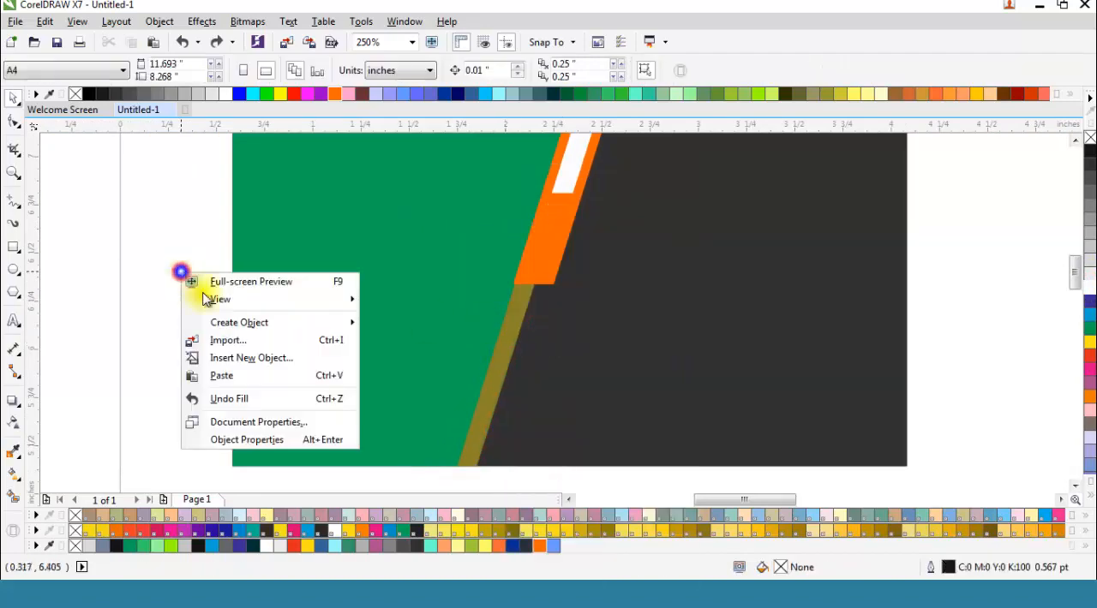
left_click(221, 382)
key("Left")
key("Left")
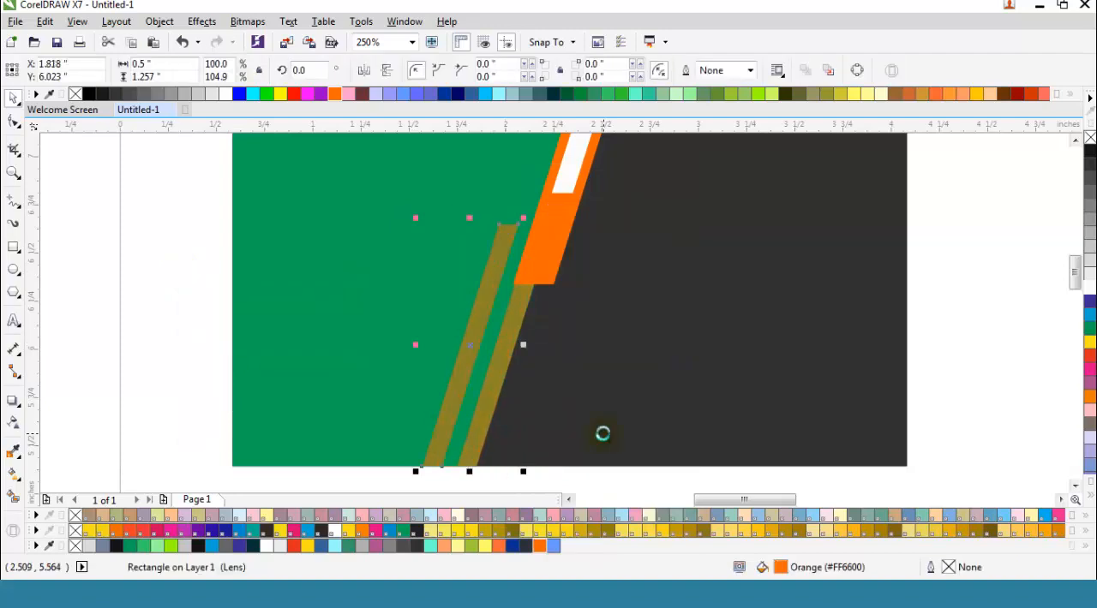
key("Right")
key("Right")
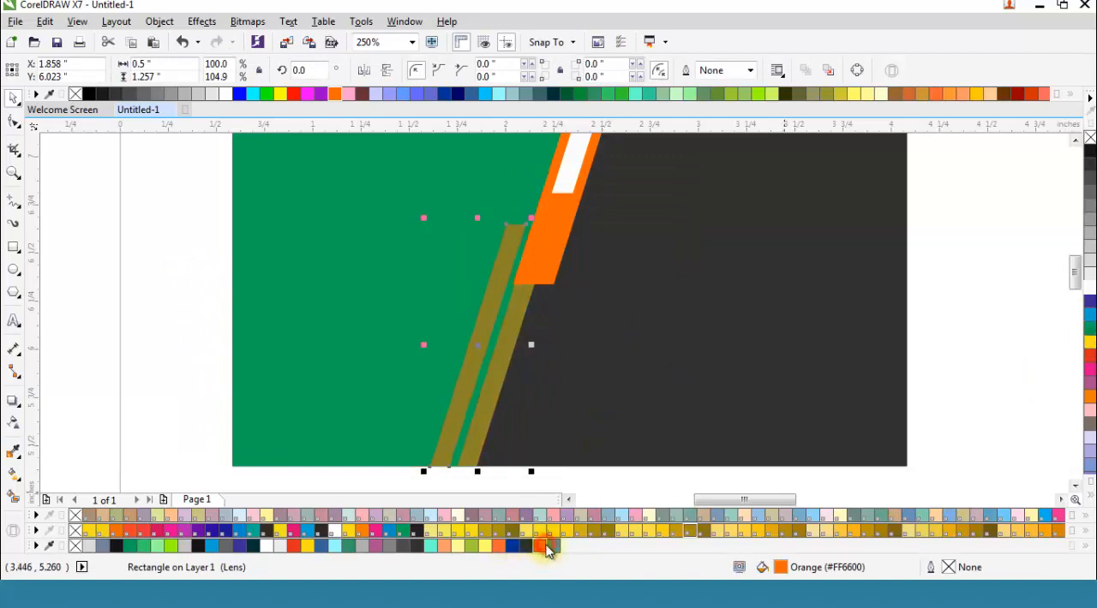
Step: Remove the transparency of the copied strip on the green area so that it is solid orange
left_click(13, 423)
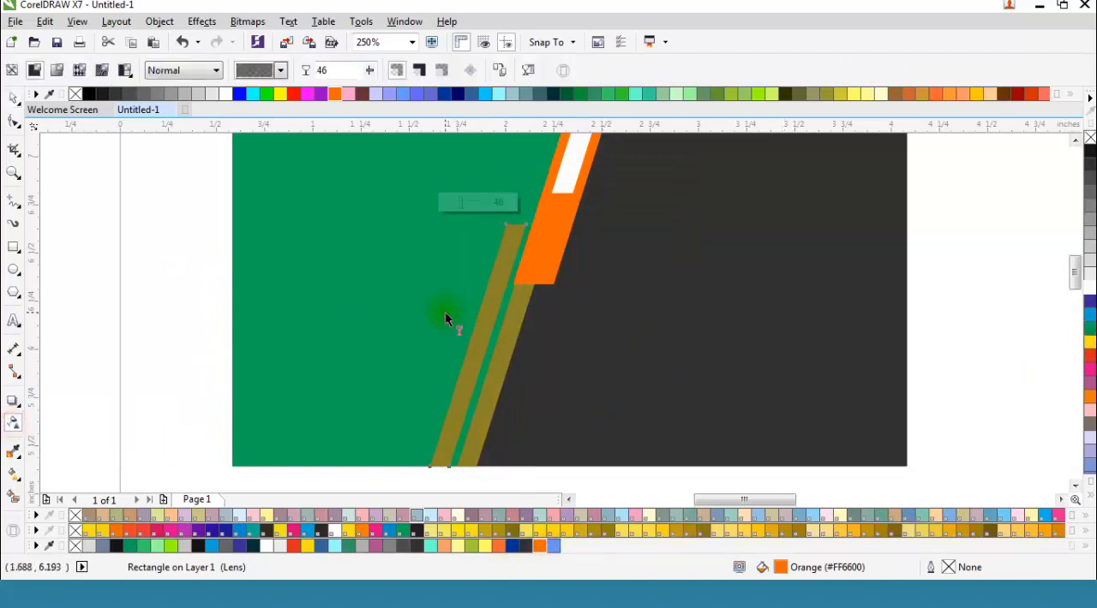
left_click(460, 204)
left_click(13, 98)
left_click(142, 277)
scroll(142, 275, "down", 2)
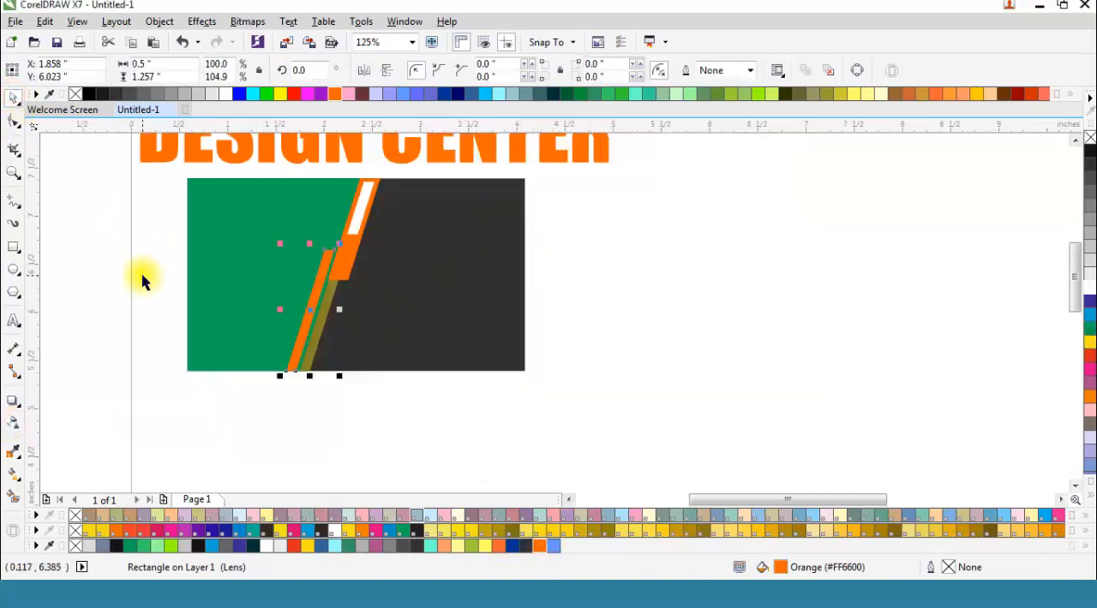
Step: Draw a small upright rectangle about 0.13 by 0.41 inches at the right edge of the wide orange strip's lower part
left_click(13, 247)
scroll(365, 254, "up", 2)
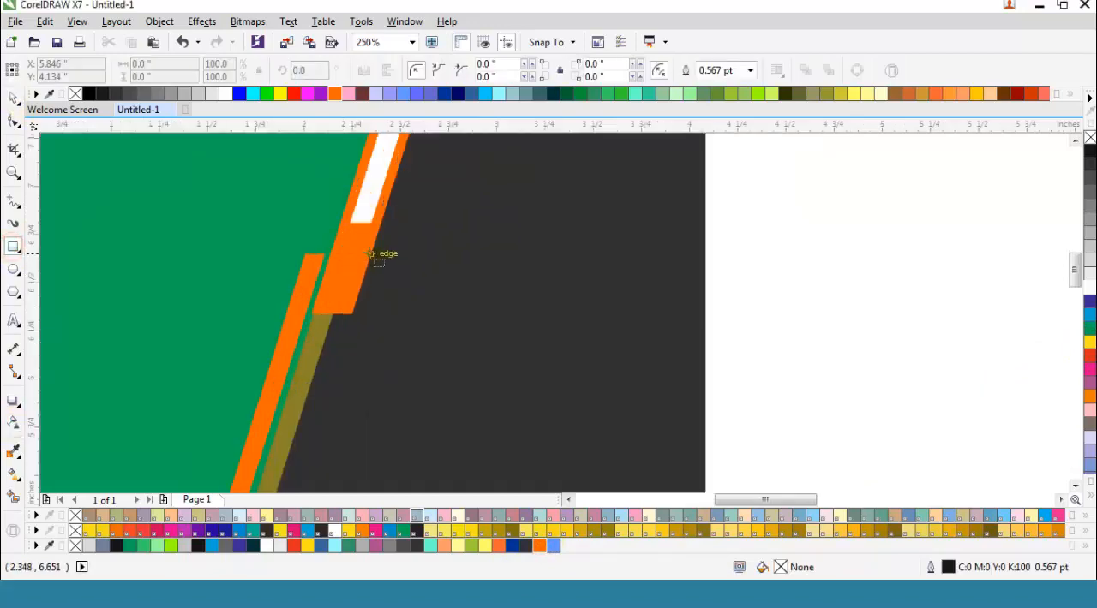
left_click_drag(381, 220, 355, 299)
scroll(375, 267, "up", 2)
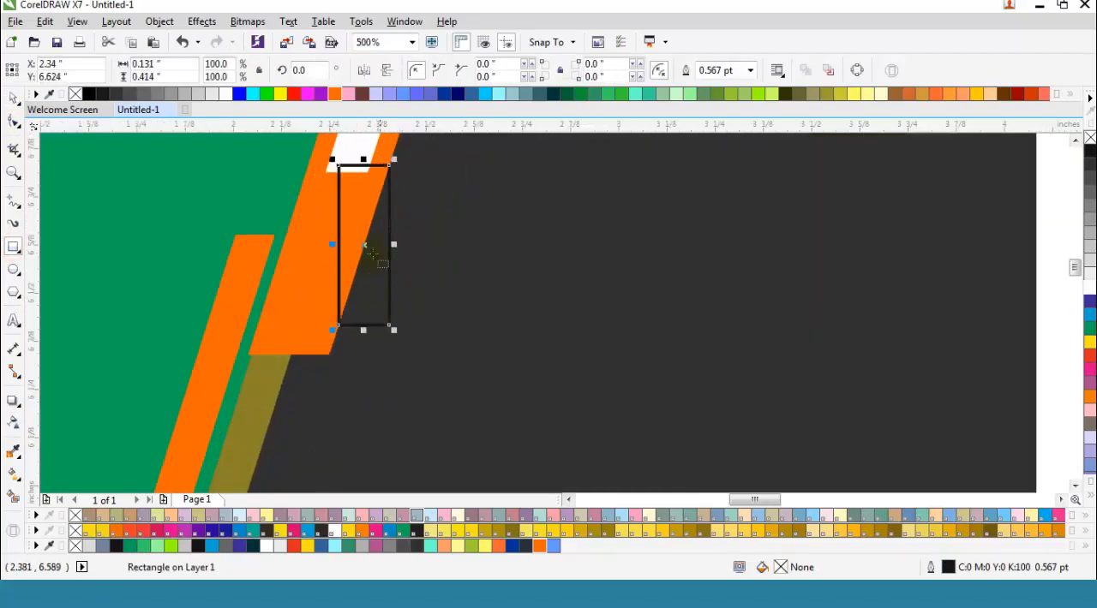
Step: Skew the small rectangle parallel to the wide orange strip's right edge, to an overall width of about 0.26 inches
scroll(365, 245, "down", 2)
scroll(377, 241, "up", 2)
left_click_drag(382, 243, 454, 250)
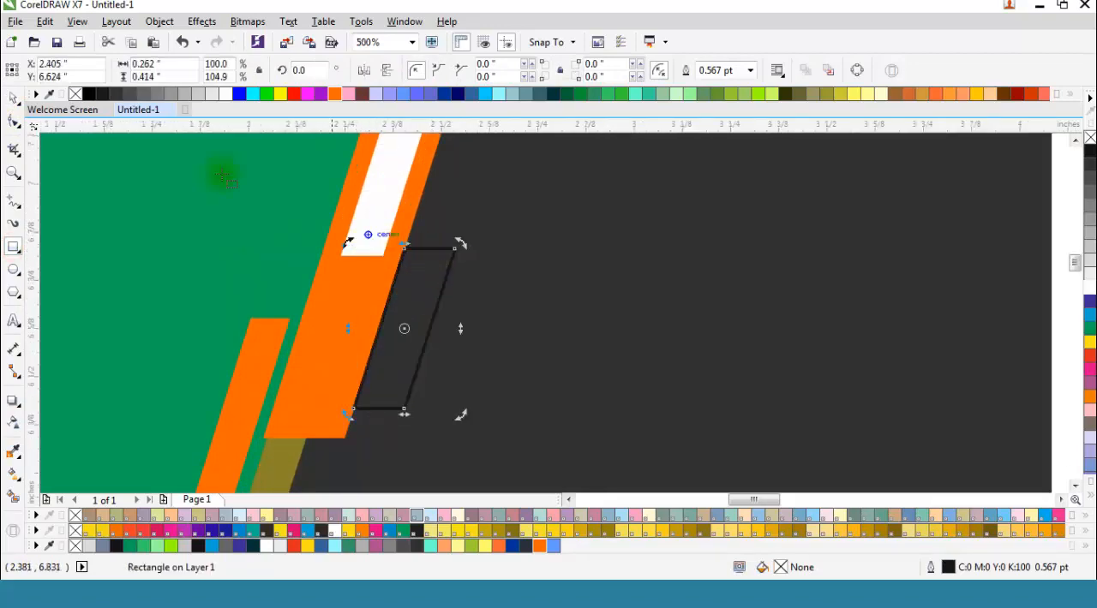
Step: Fill the small skewed rectangle with white and remove its outline
left_click(13, 97)
left_click(1089, 285)
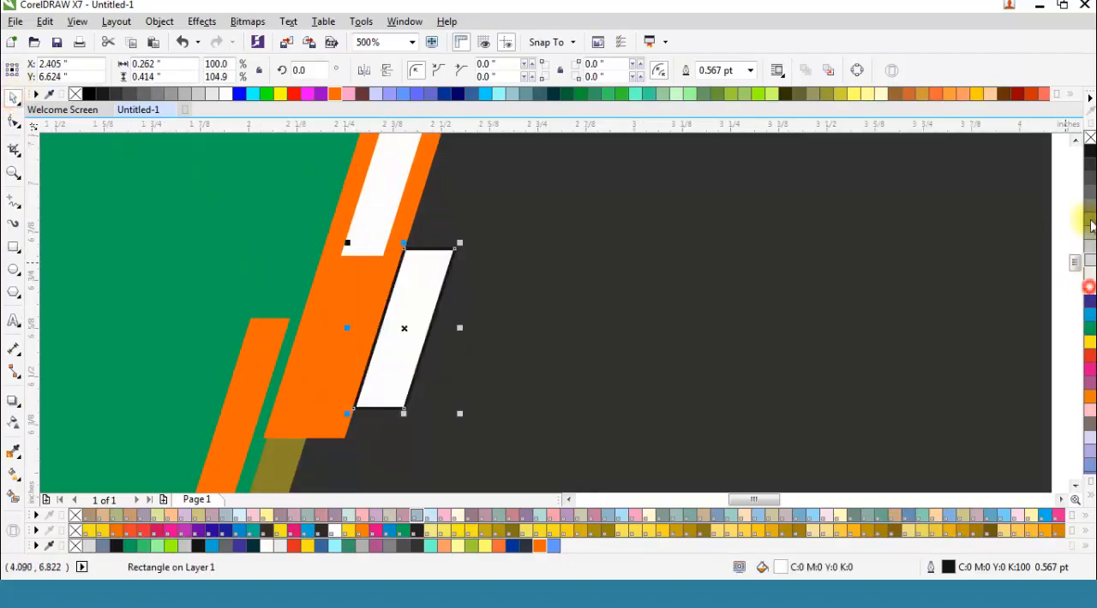
right_click(1089, 137)
Step: Shift the small white shape left to about X 2.345 inches and place it behind the wide orange strip
key("Left")
key("Left")
key("Left")
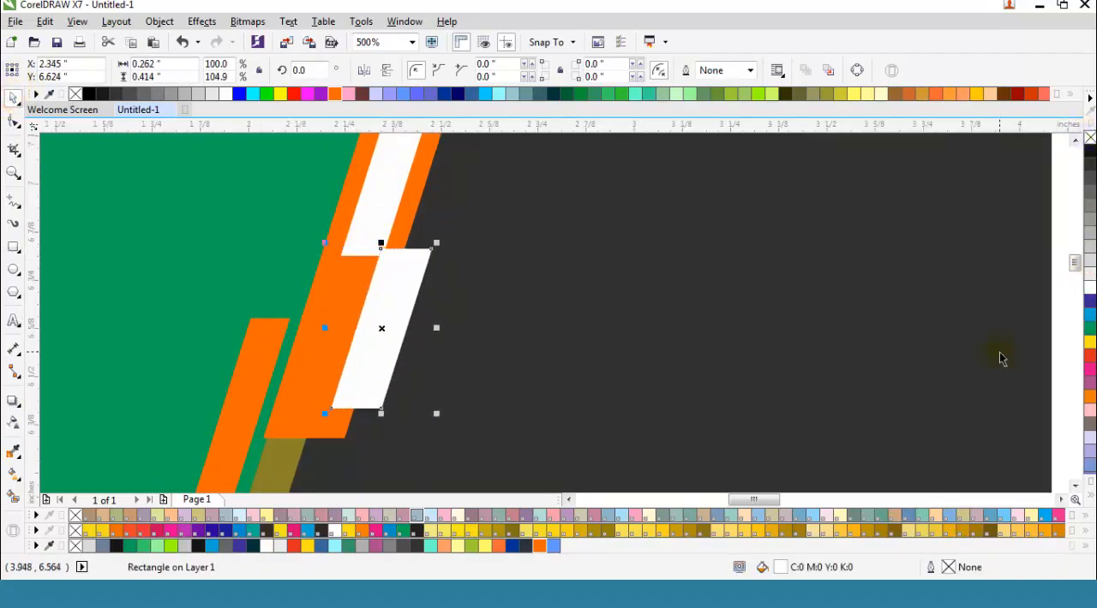
key("ctrl+Page_Down")
Step: Move the white shape down and left along the wide orange strip's lower end, to about X 2.265, Y 6.434 inches
key("Down")
key("Down")
key("Down")
key("Down")
key("Down")
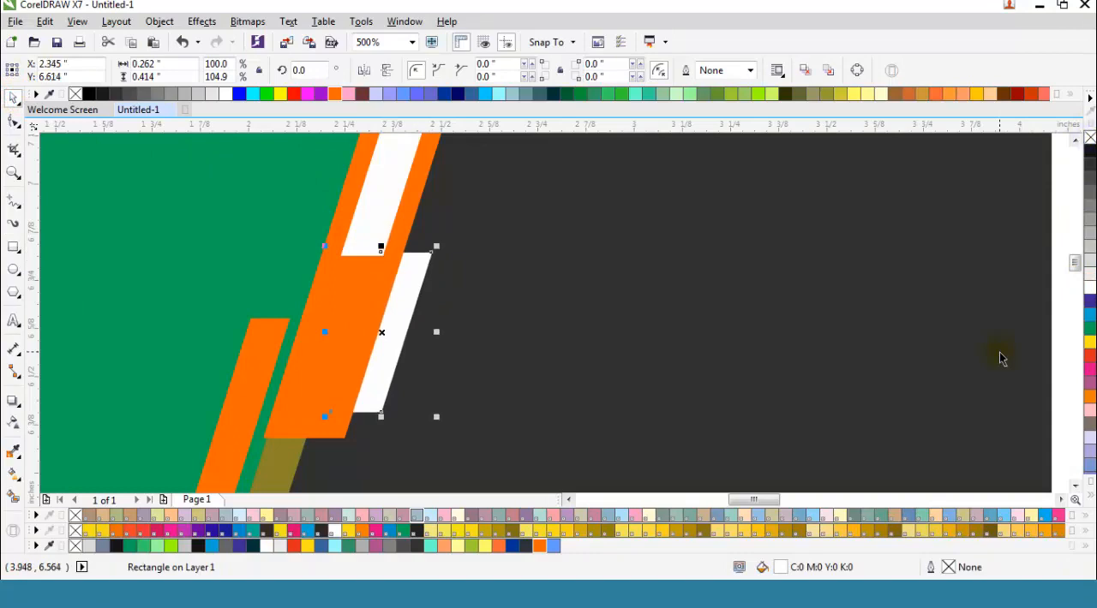
key("Down")
key("Down")
key("Down")
key("Down")
key("Down")
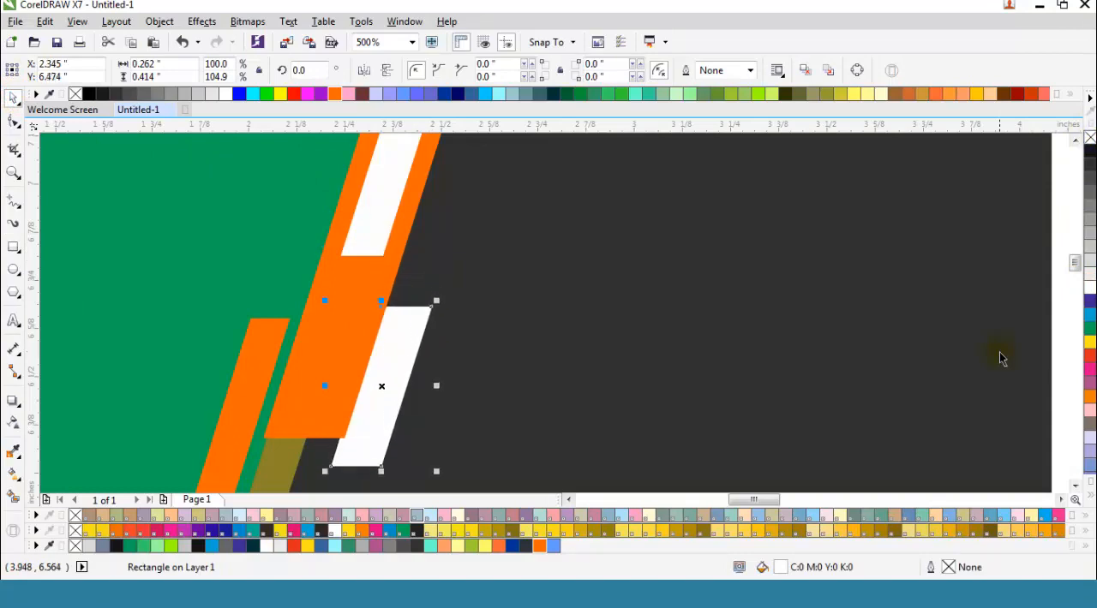
key("Left")
key("Left")
key("Left")
key("Left")
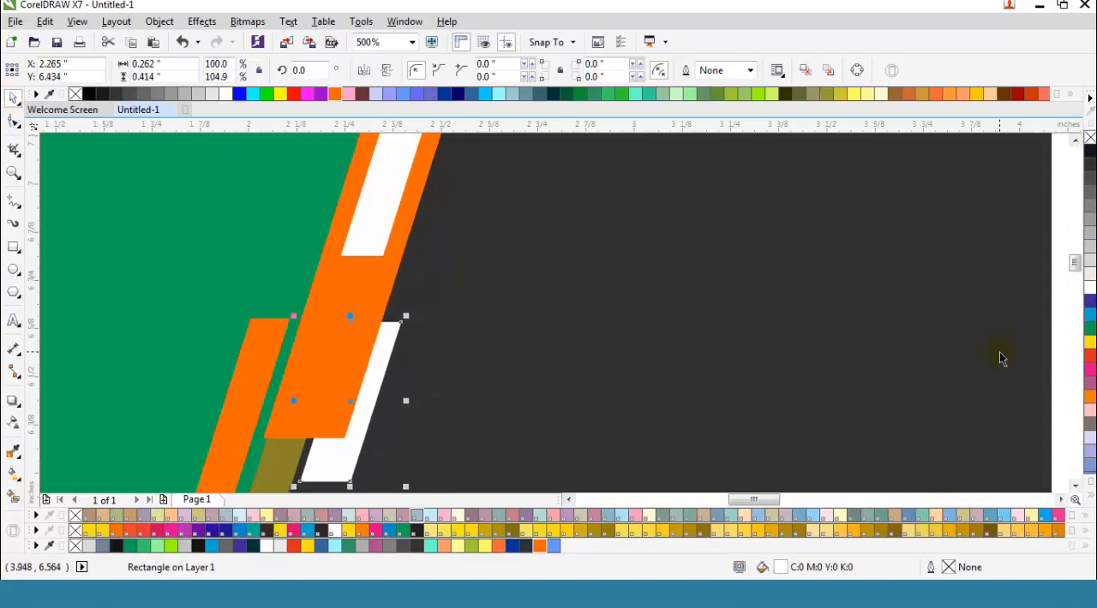
scroll(398, 309, "down", 2)
left_click(750, 322)
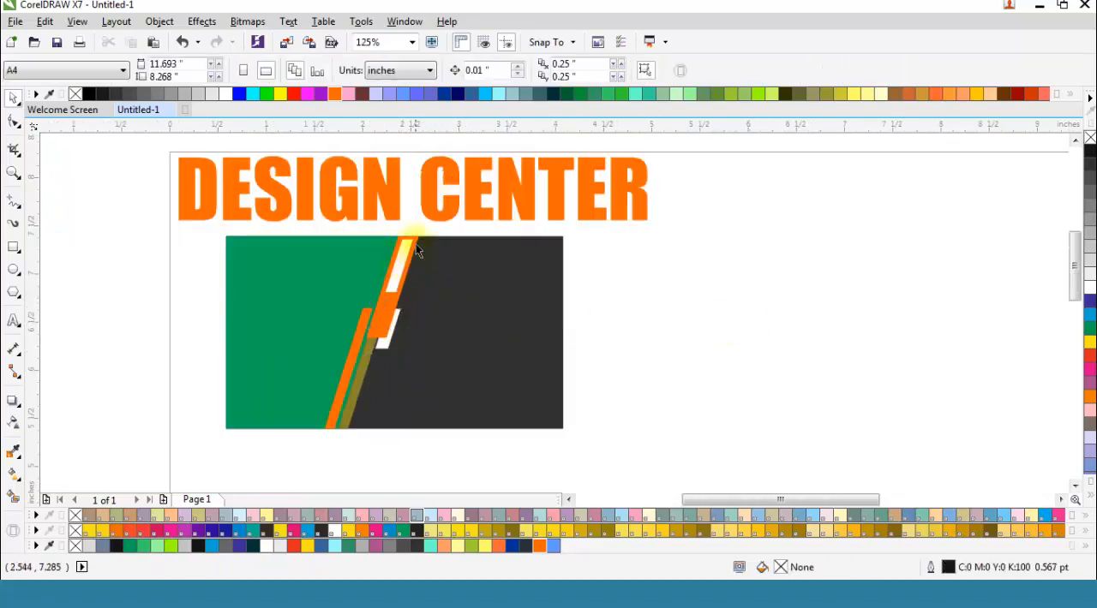
Step: Duplicate the white strip inside the wide orange strip onto the dark area beside it, at about X 2.583, Y 7.087 inches
scroll(416, 244, "up", 1)
scroll(416, 249, "up", 1)
left_click(370, 279)
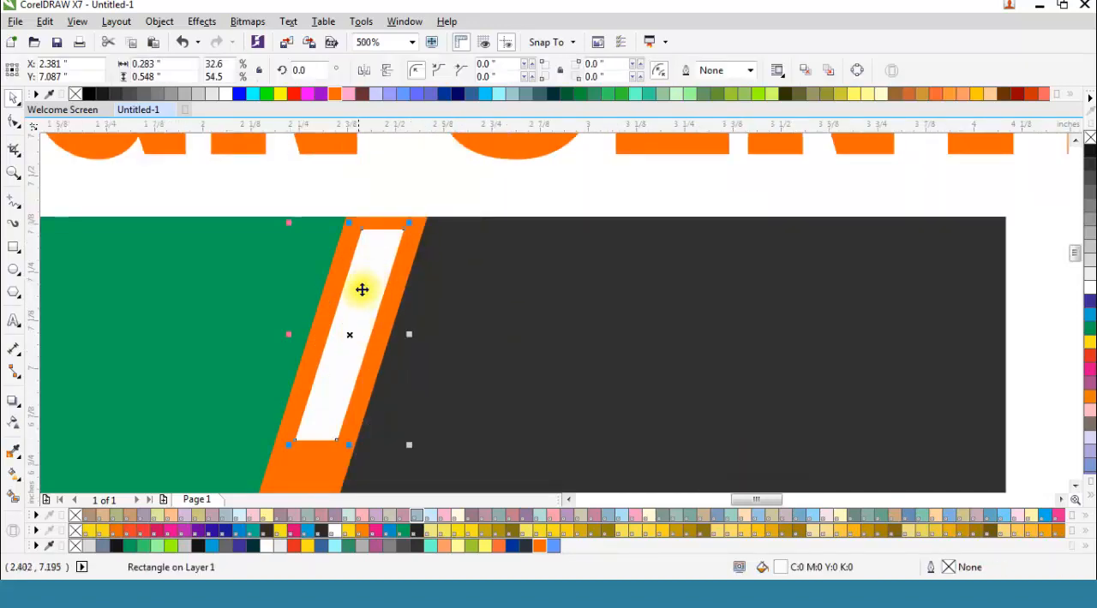
scroll(373, 311, "down", 1)
left_click_drag(361, 310, 401, 308)
scroll(390, 308, "up", 1)
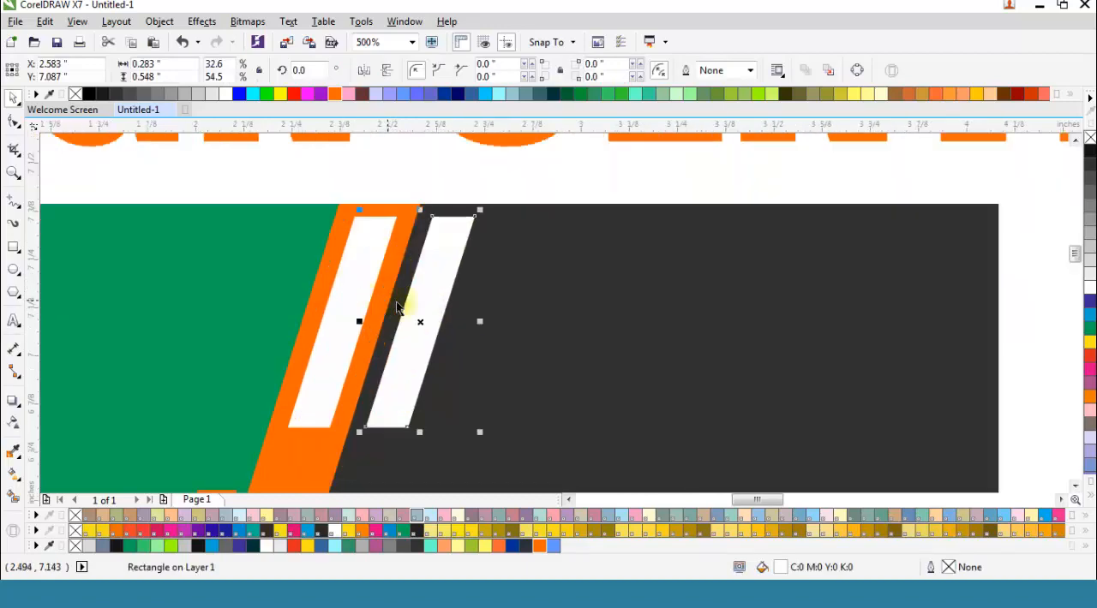
Step: Raise the duplicated white strip to the card's upper edge and narrow it to about 0.216 inches
key("Up")
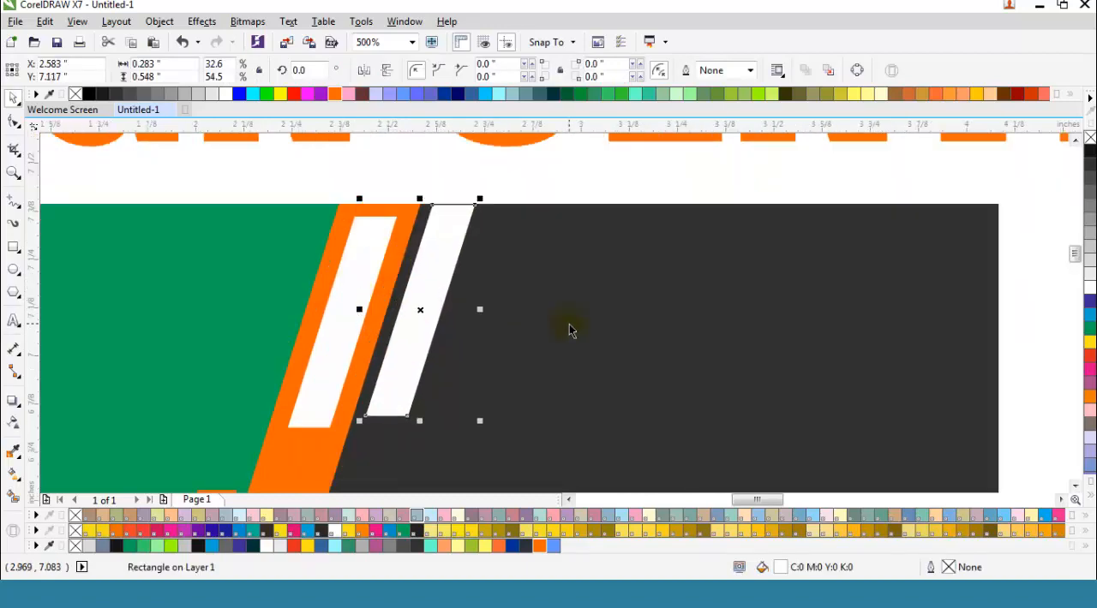
scroll(469, 308, "up", 1)
left_click_drag(493, 320, 454, 312)
scroll(441, 296, "down", 1)
left_click(426, 278)
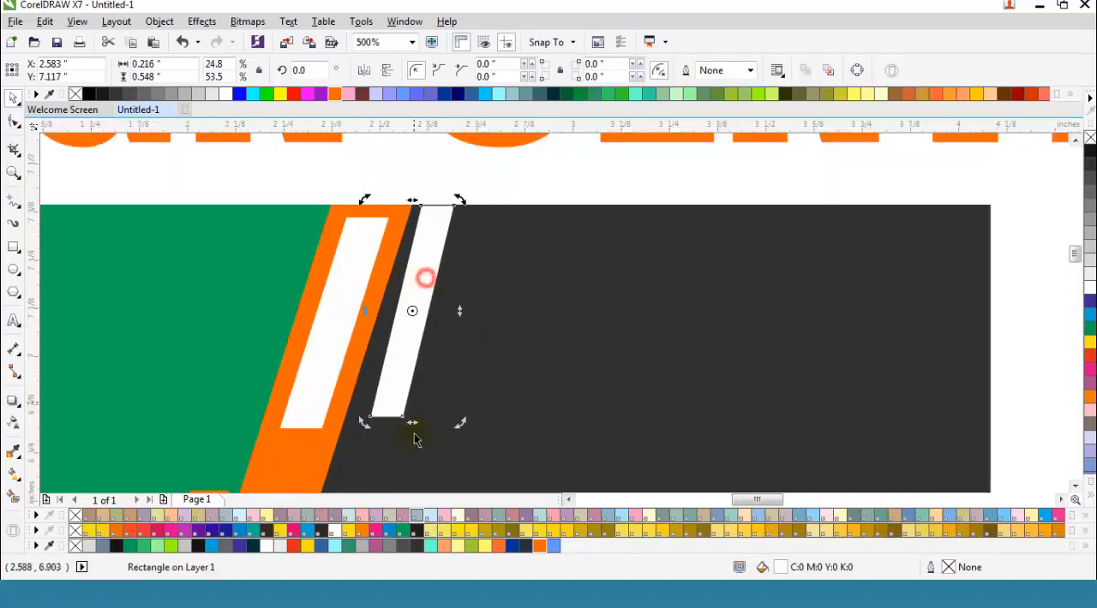
Step: Lengthen the white strip downward to about 0.74 inches and narrow it to about 0.166 inches
scroll(392, 433, "up", 1)
left_click_drag(432, 408, 422, 477)
scroll(428, 395, "down", 1)
left_click(412, 362)
left_click(414, 395)
left_click_drag(478, 327, 460, 326)
scroll(436, 179, "up", 1)
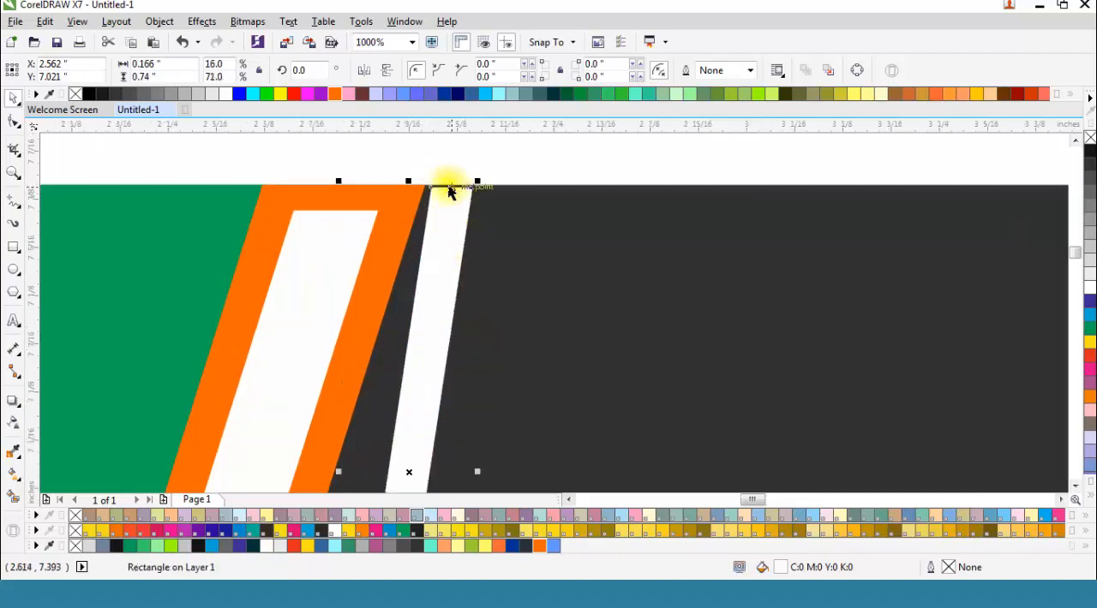
Step: Skew the thin white strip parallel to the wide orange strip and set it close beside it, at about X 2.507, Y 7.024 inches
scroll(449, 179, "up", 1)
left_click_drag(446, 245, 455, 243)
scroll(455, 243, "down", 1)
scroll(489, 225, "down", 2)
scroll(463, 366, "up", 1)
scroll(463, 366, "up", 1)
left_click(473, 332)
left_click_drag(512, 375, 417, 376)
scroll(433, 388, "down", 2)
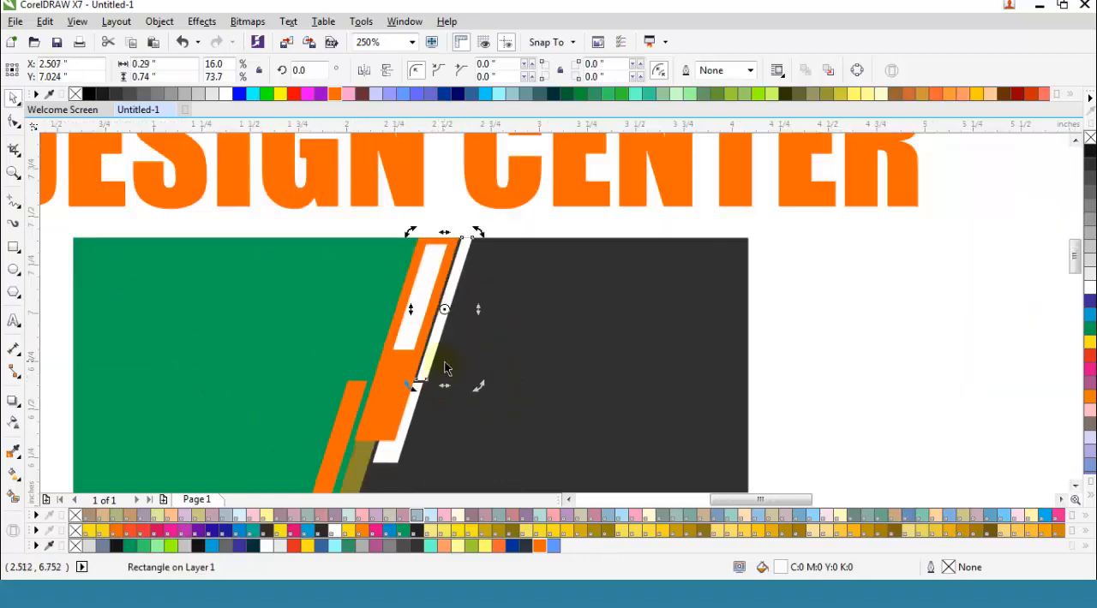
left_click(358, 228)
scroll(436, 412, "down", 1)
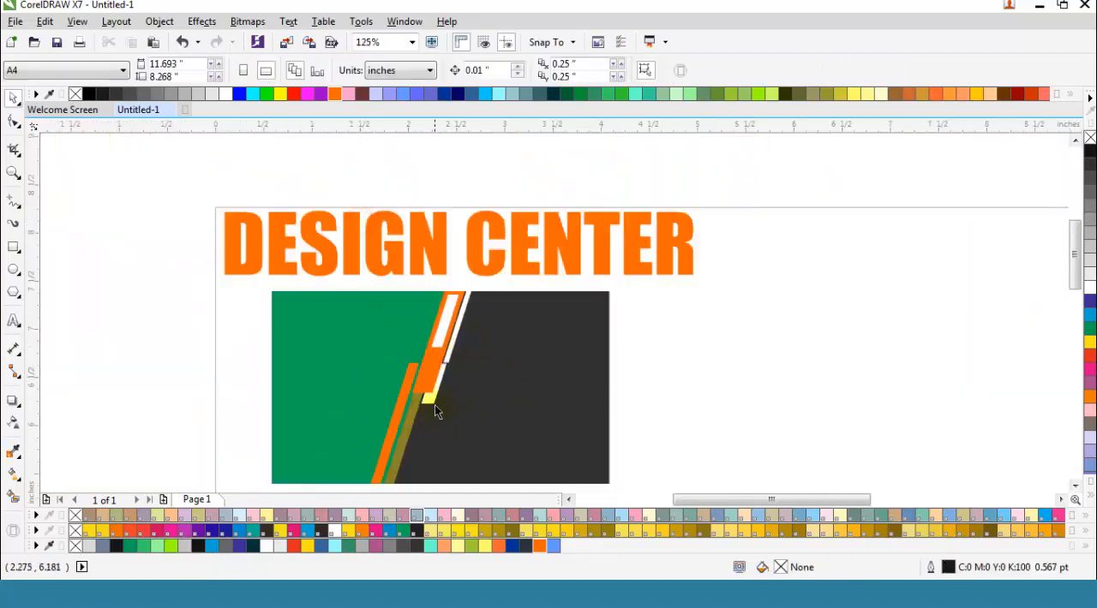
Step: Nudge the white shape behind the wide orange strip's lower end down and left to X 2.195, Y 6.344 inches
left_click(436, 412)
scroll(458, 417, "up", 2)
key("Down")
key("Down")
key("Down")
key("Down")
key("Down")
key("Down")
key("Down")
key("Down")
key("Down")
key("Down")
key("Down")
key("Down")
key("Left")
key("Left")
key("Left")
key("Left")
key("Left")
key("Left")
key("Left")
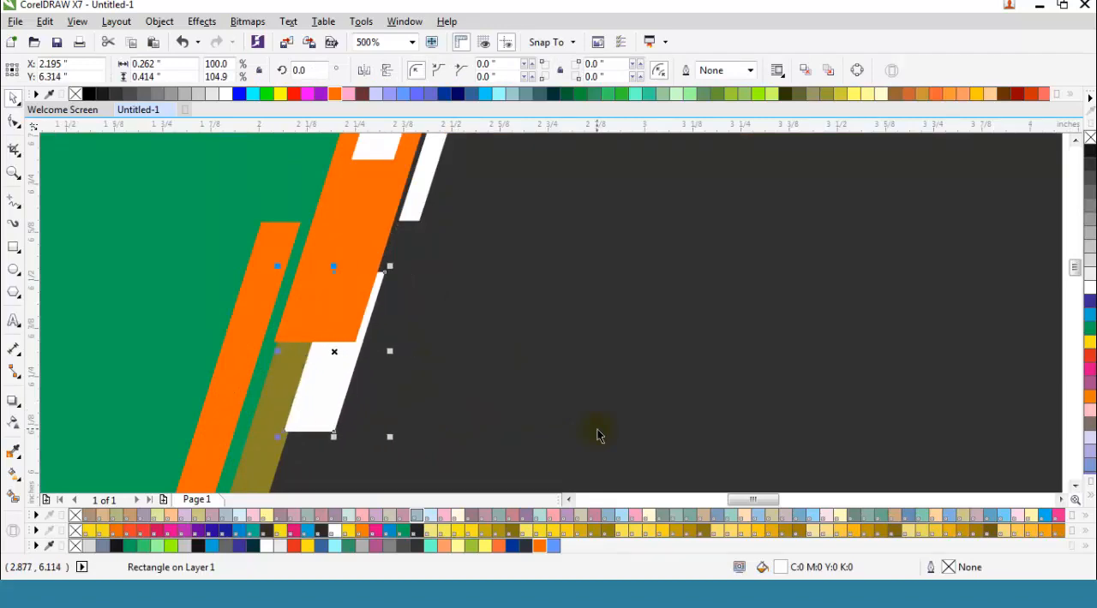
key("Down")
key("Left")
key("Left")
key("Left")
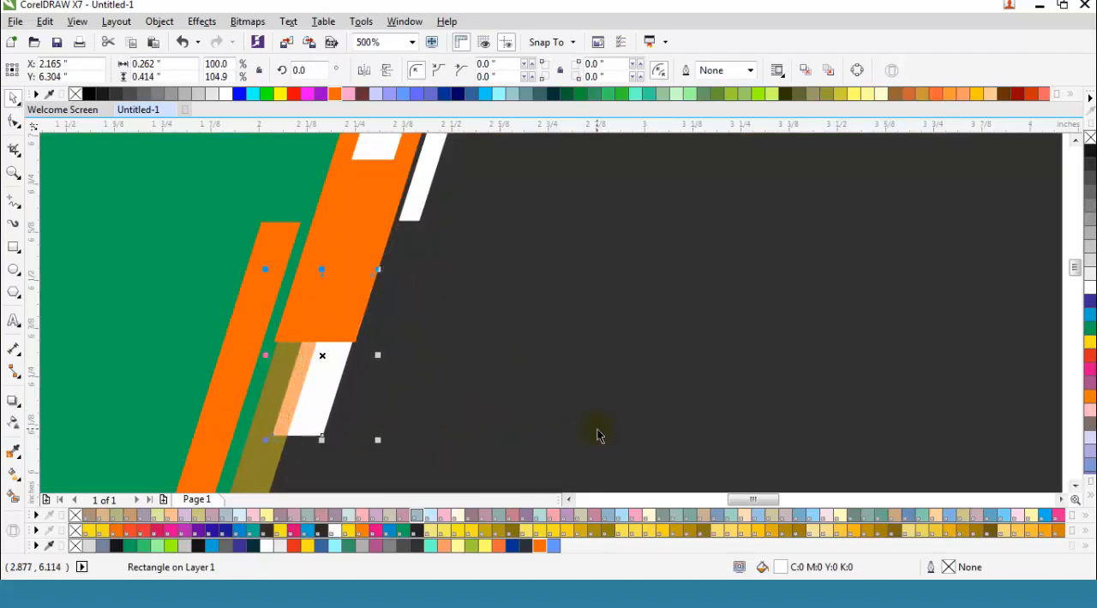
key("Right")
key("Right")
key("Up")
key("Up")
key("Up")
key("Up")
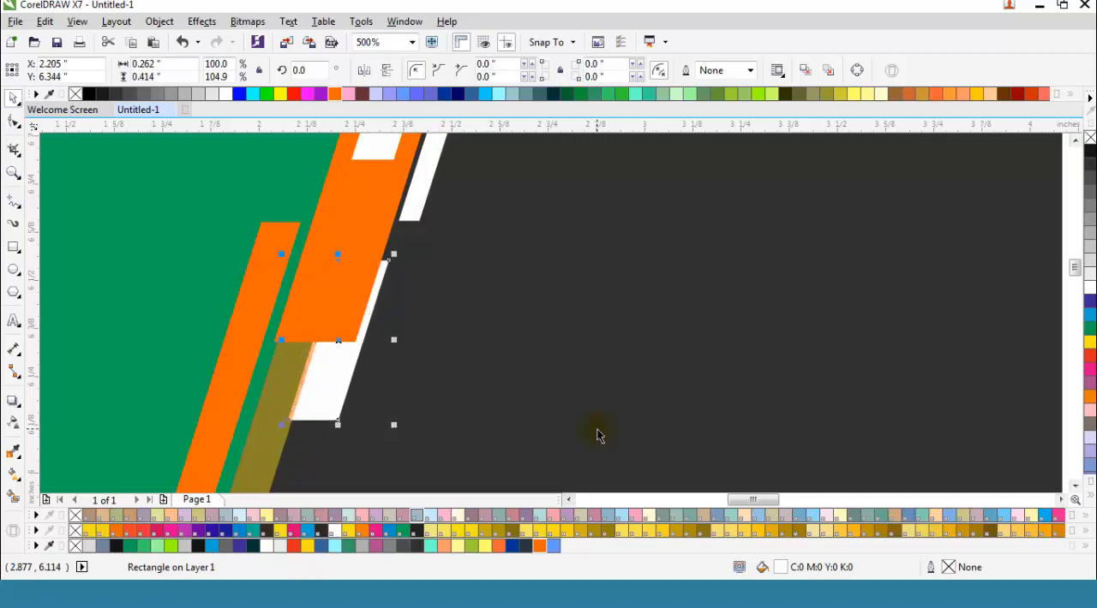
key("Right")
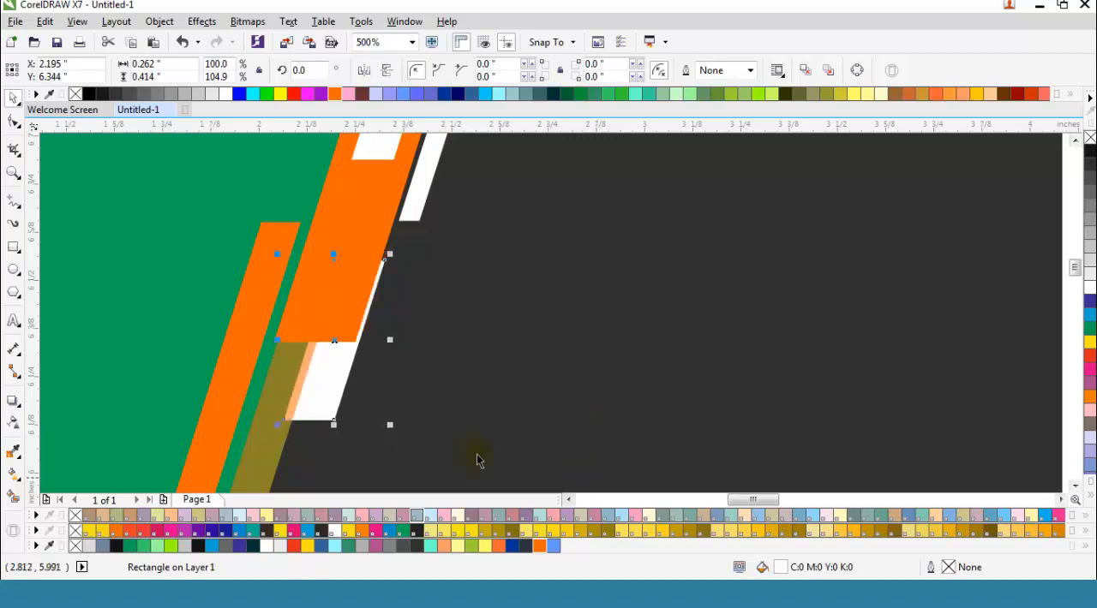
scroll(577, 483, "down", 2)
left_click(622, 327)
Step: Make a smaller copy of the thin white strip, about 0.118 by 0.301 inches, and place it on the dark area beside the original
scroll(369, 304, "up", 1)
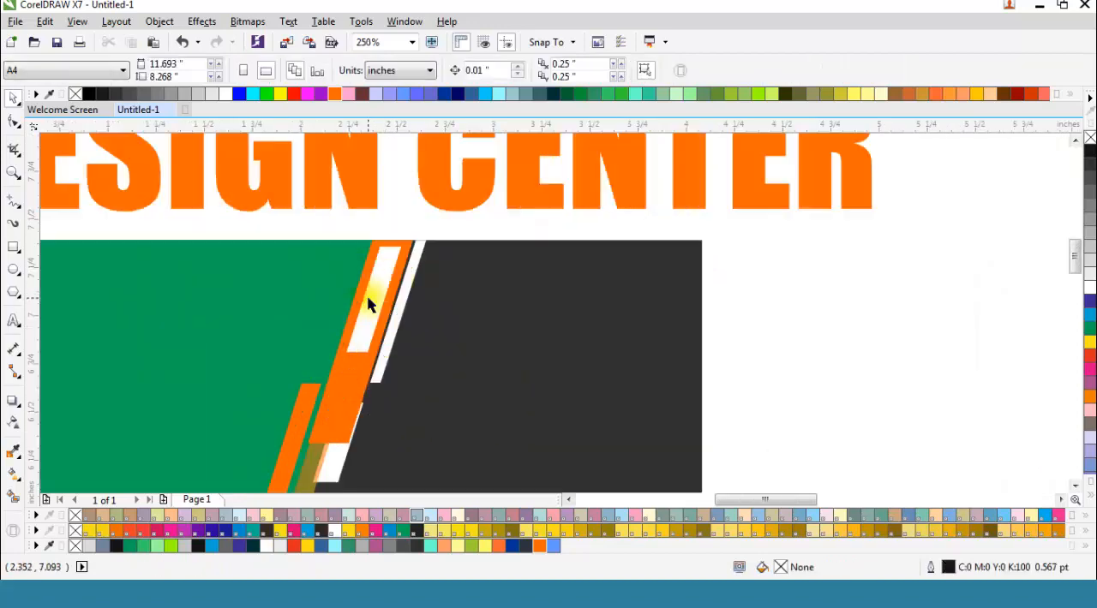
left_click(401, 291)
scroll(403, 290, "up", 1)
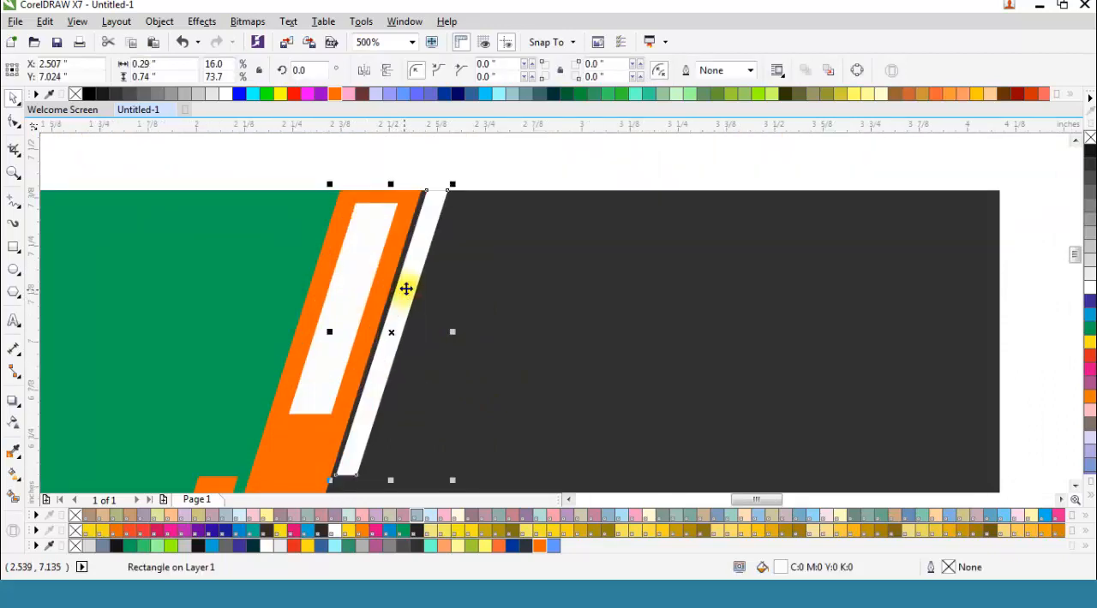
left_click_drag(451, 183, 419, 268)
left_click_drag(393, 330, 439, 271)
scroll(550, 285, "up", 1)
Step: Nudge the small white strip up to the card's upper edge, at X 2.635, Y 7.245 inches
key("Left")
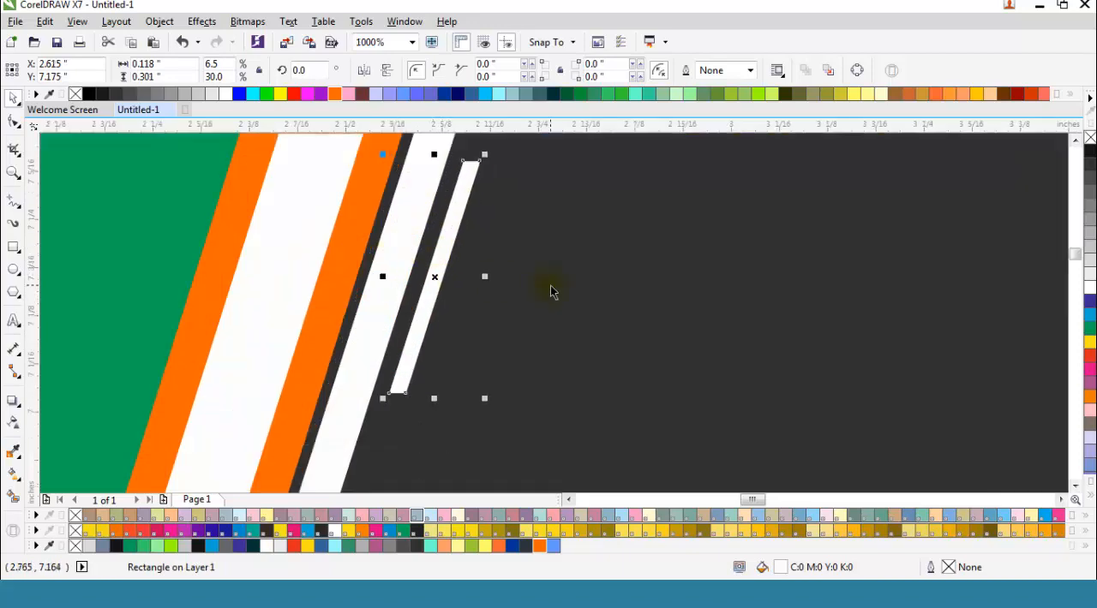
key("Left")
key("Right")
key("Up")
key("Up")
key("Right")
key("Up")
key("Up")
key("Right")
key("Up")
key("Up")
key("Up")
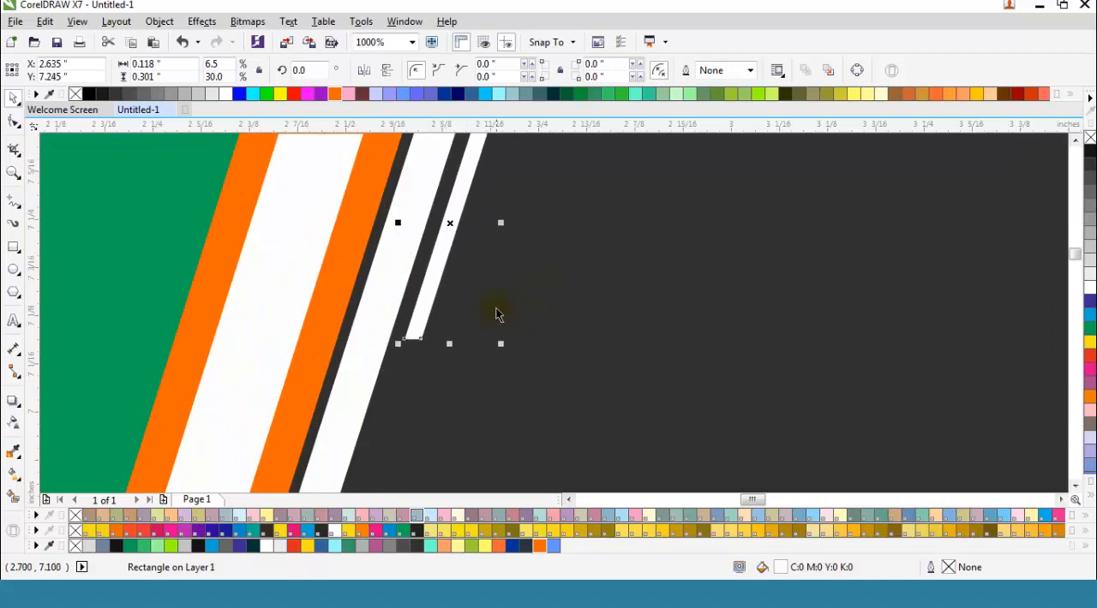
scroll(480, 220, "down", 2)
left_click(467, 205)
scroll(476, 206, "down", 1)
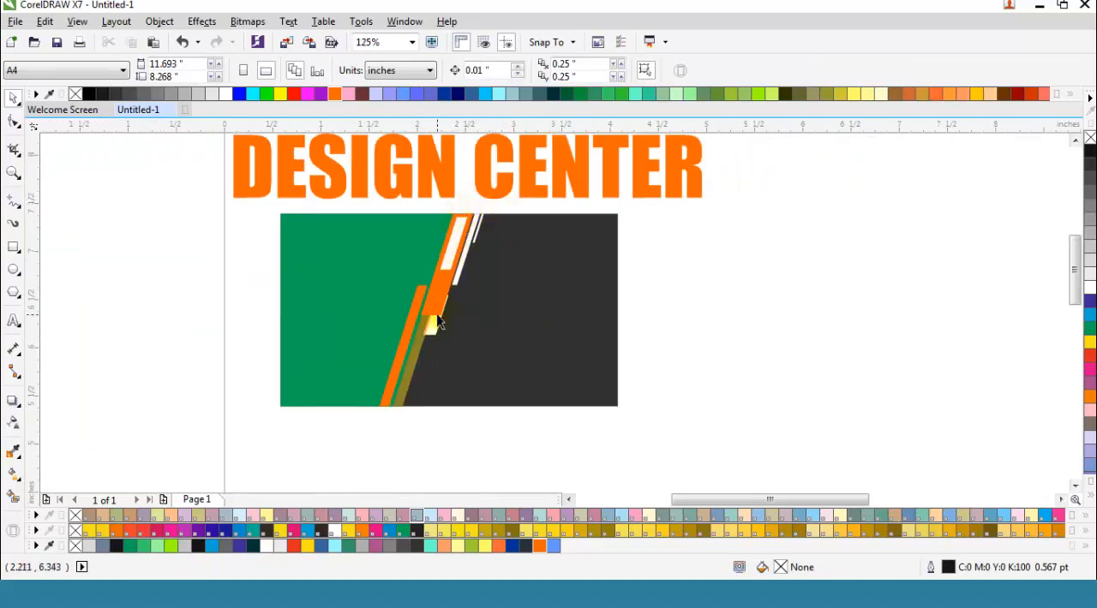
left_click(503, 301)
left_click(89, 319)
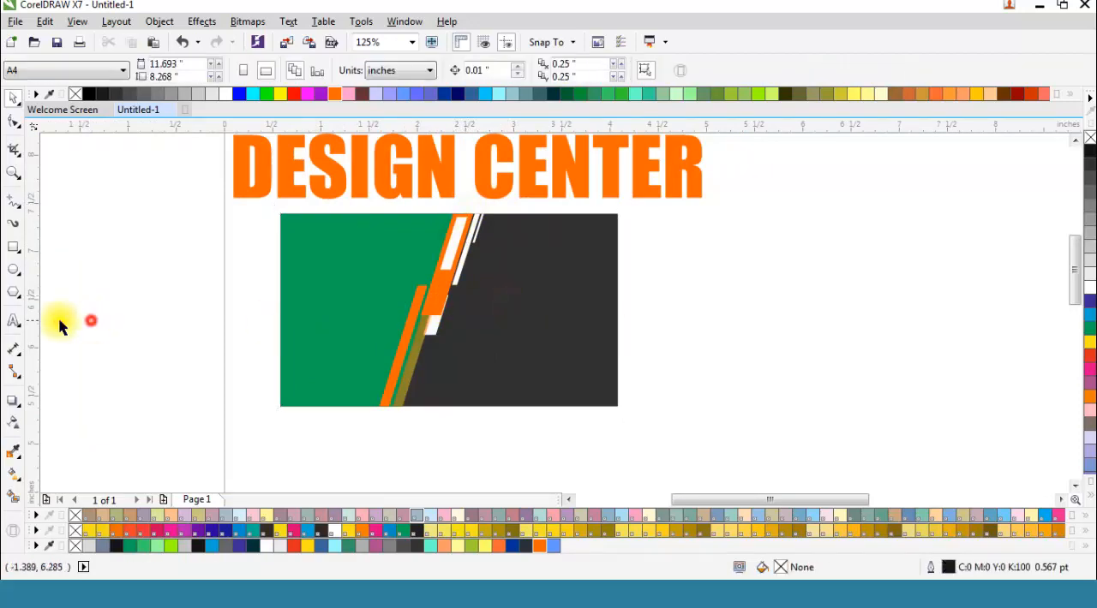
Step: Draw a six-sided polygon about 0.611 by 0.706 inches and place it on the dark area at about X 3.212, Y 6.551 inches
left_click(12, 291)
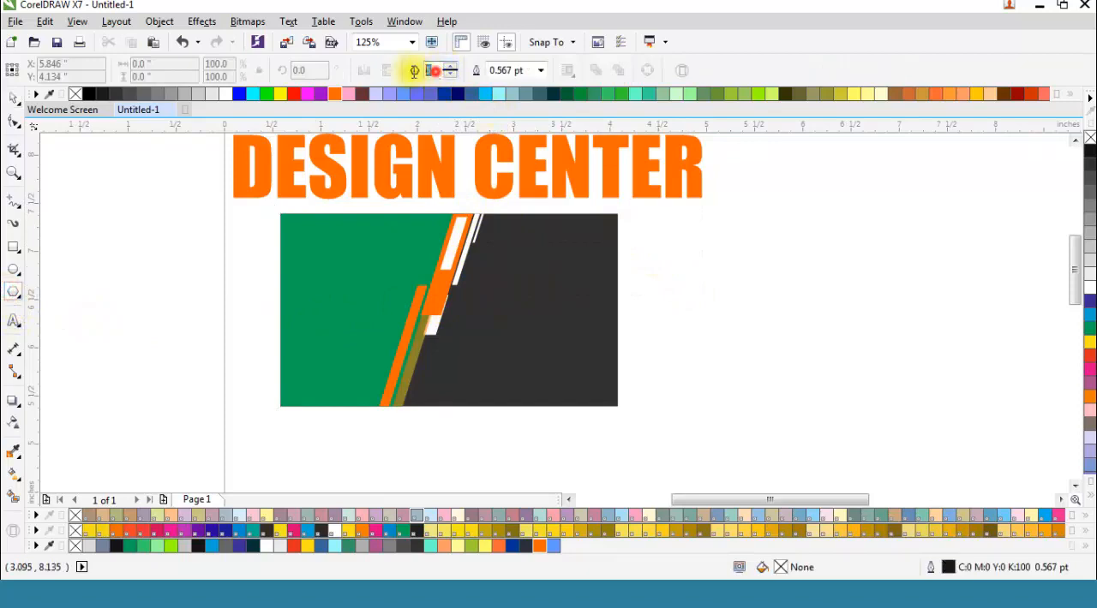
left_click_drag(685, 249, 750, 318)
left_click_drag(721, 282, 532, 292)
scroll(540, 287, "up", 2)
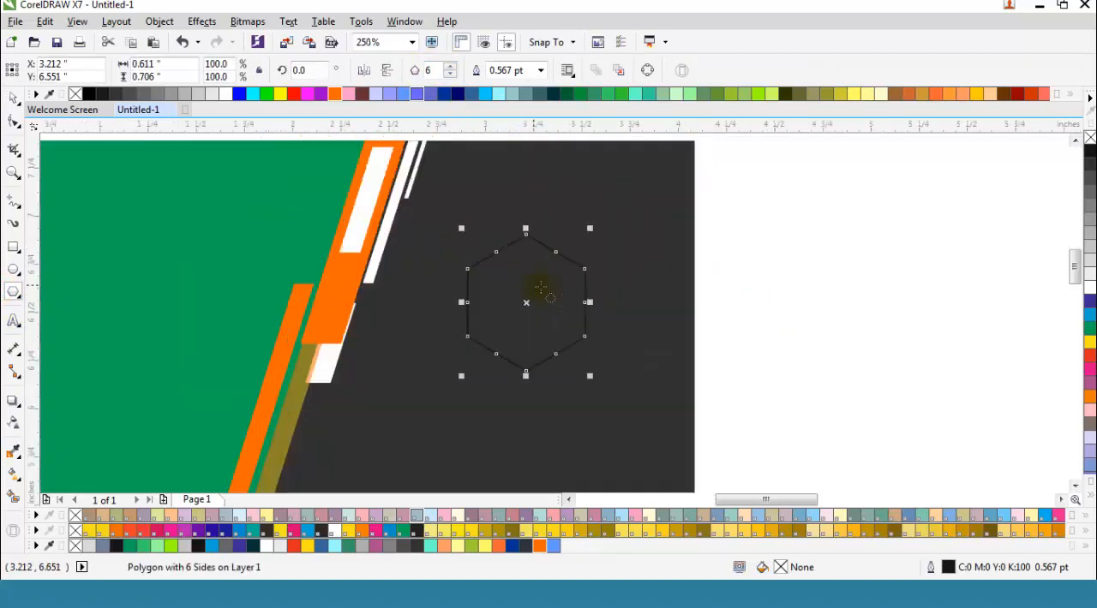
Step: Give the hexagon a white outline 2.0 pt wide
right_click(1091, 290)
left_click(540, 71)
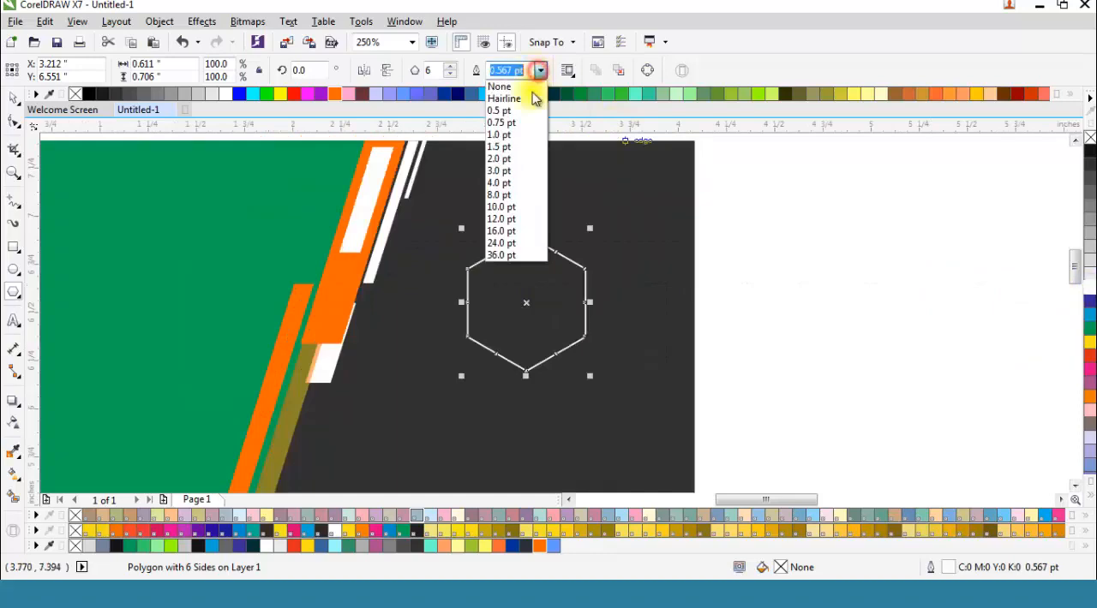
left_click(521, 165)
scroll(459, 197, "down", 2)
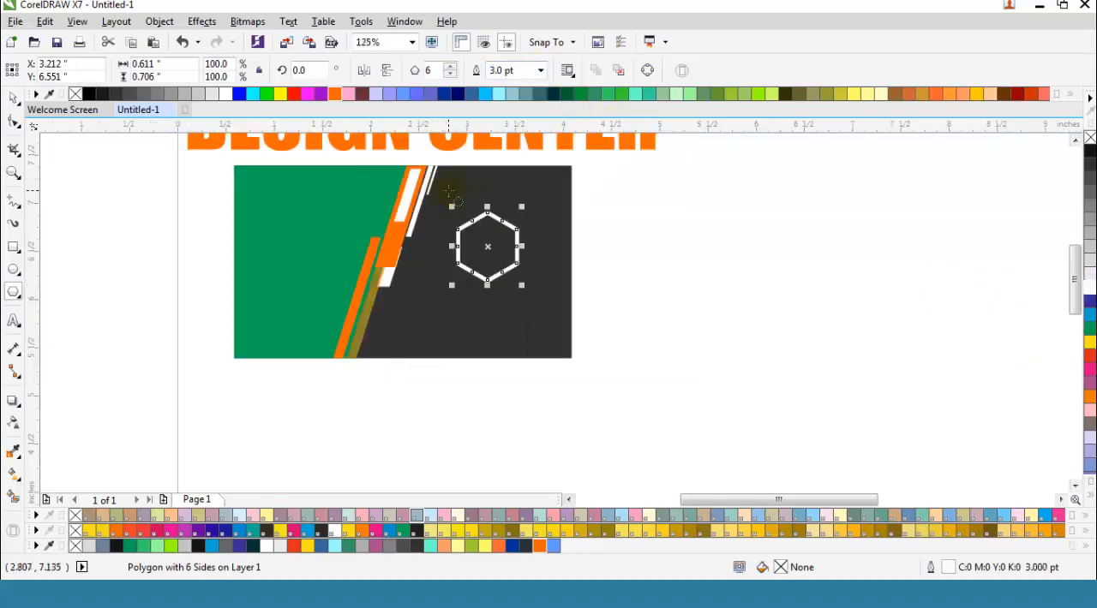
left_click(540, 70)
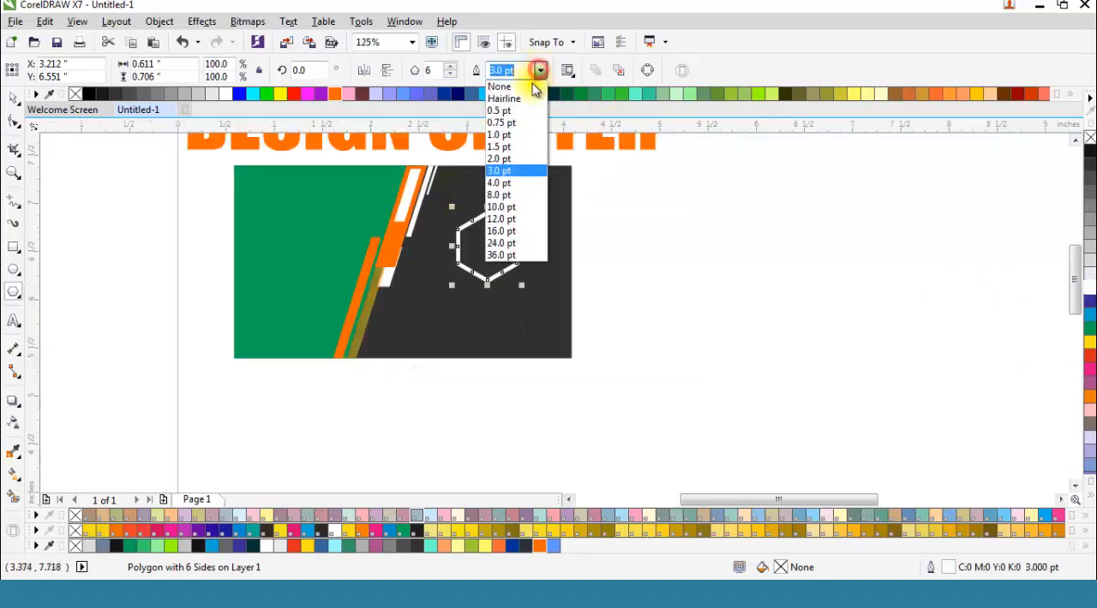
left_click(499, 158)
Step: Scale the hexagon down to about 0.45 by 0.52 inches and position it at about X 3.131, Y 6.551 inches
scroll(502, 228, "up", 2)
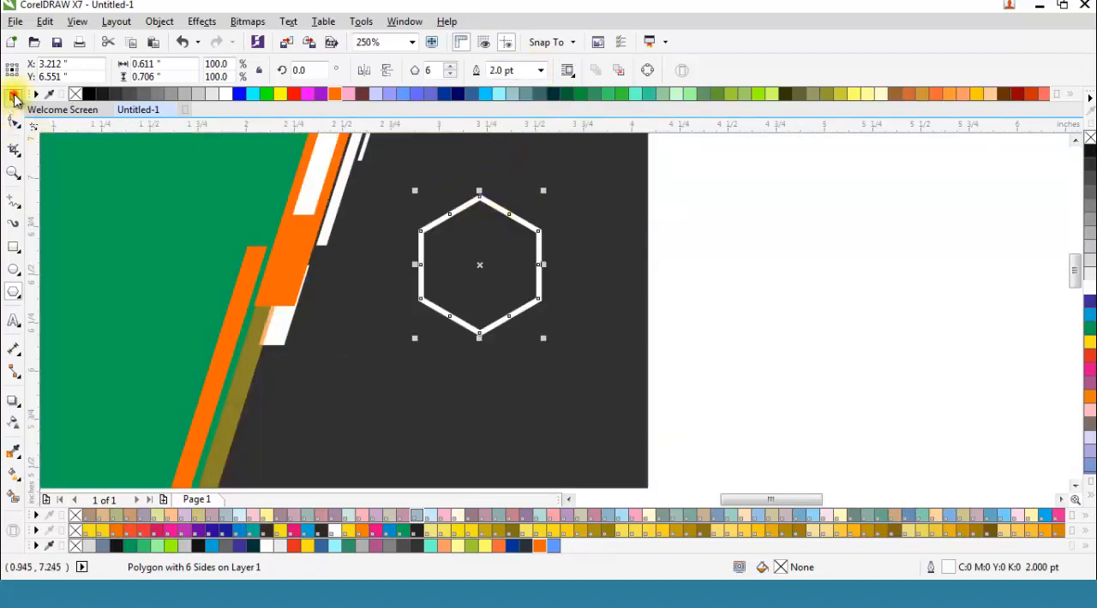
left_click_drag(541, 192, 535, 199)
left_click_drag(480, 265, 460, 281)
scroll(460, 281, "down", 2)
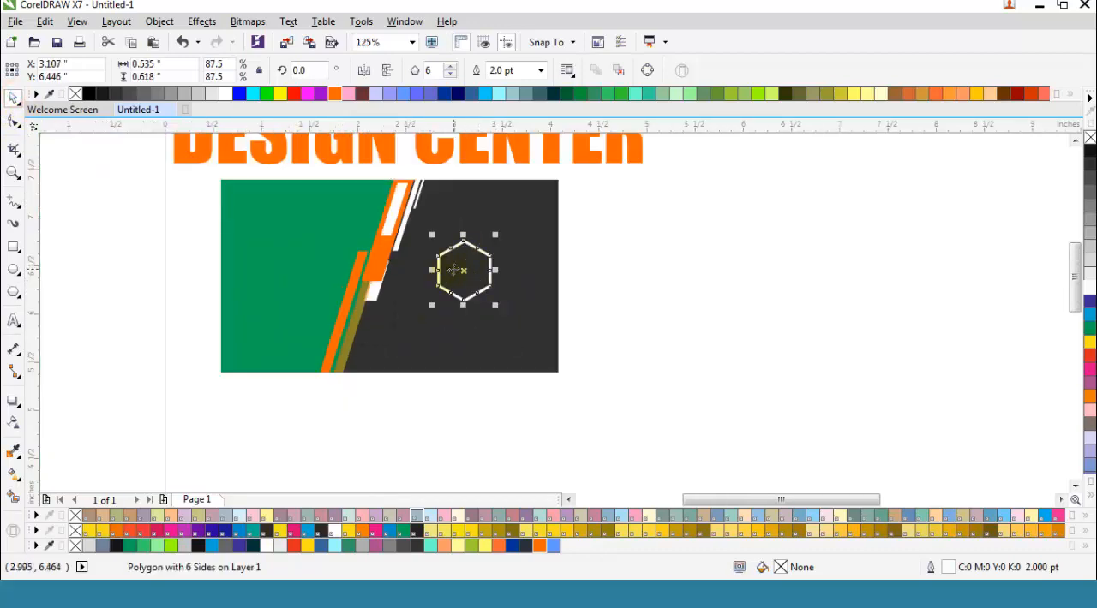
scroll(454, 270, "up", 2)
left_click_drag(533, 207, 524, 217)
left_click_drag(476, 272, 480, 252)
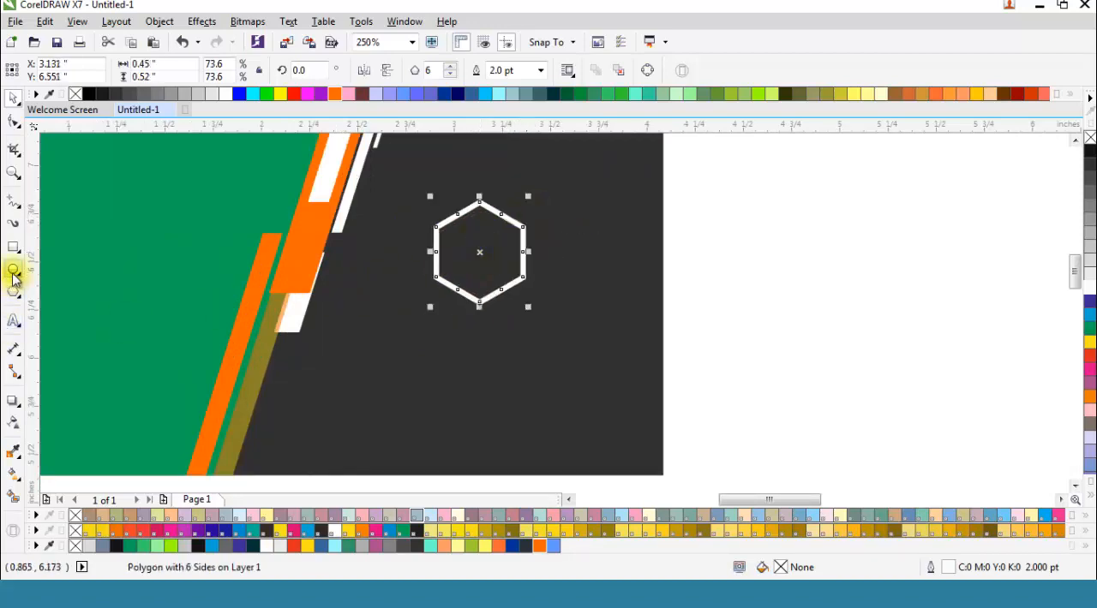
scroll(385, 398, "down", 2)
left_click(609, 353)
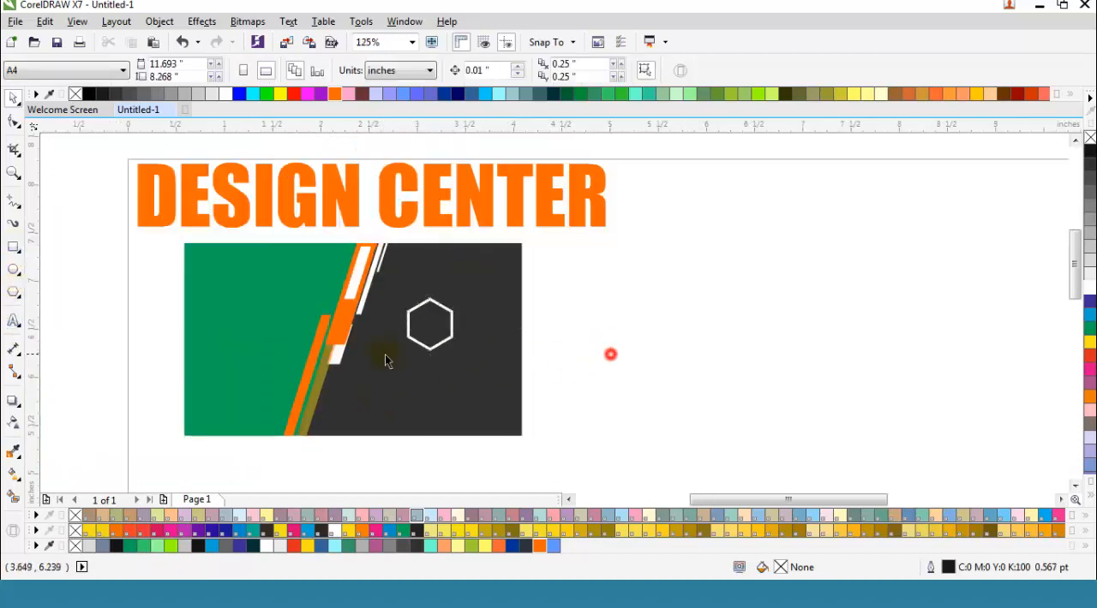
left_click(259, 336)
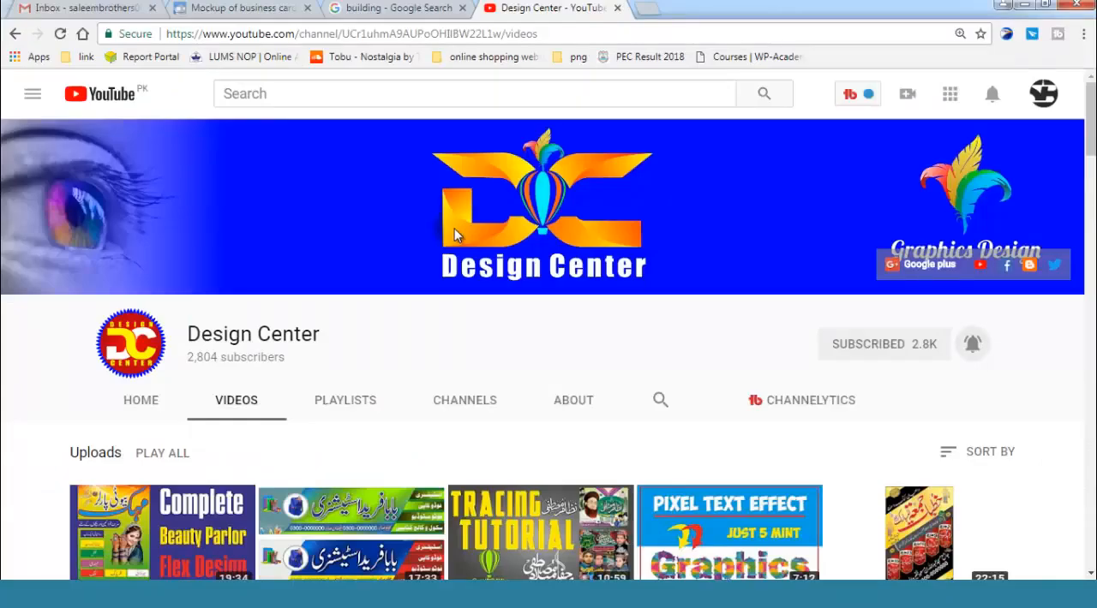
scroll(485, 335, "down", 4)
scroll(487, 345, "up", 4)
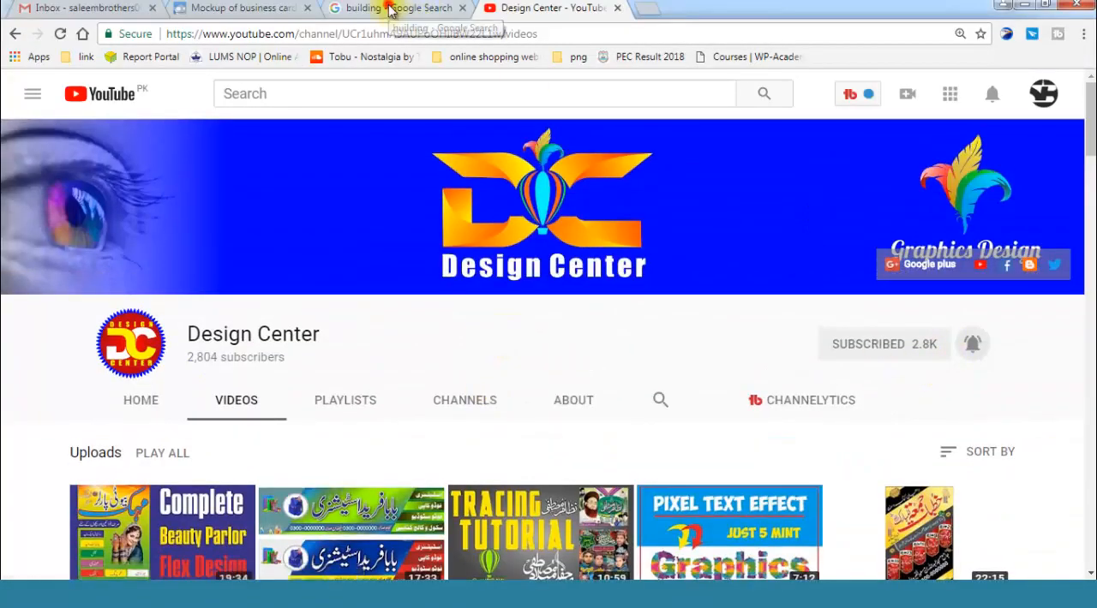
Step: Switch to the building image search in Chrome and examine the skyscraper pictures and their related images
left_click(421, 12)
scroll(476, 257, "down", 5)
scroll(470, 284, "down", 5)
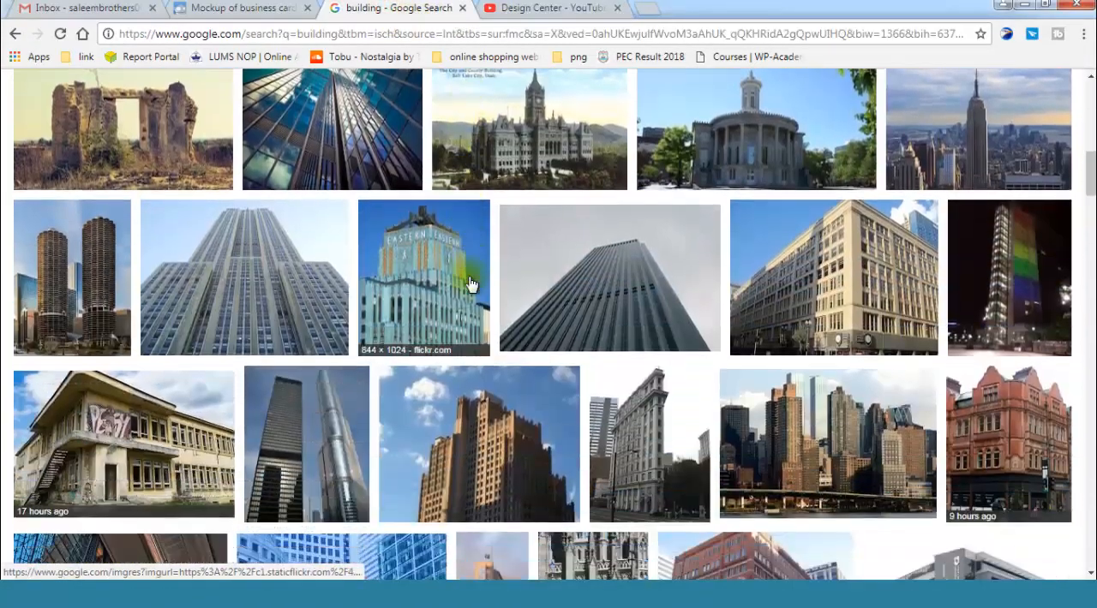
scroll(470, 285, "up", 5)
scroll(470, 284, "up", 10)
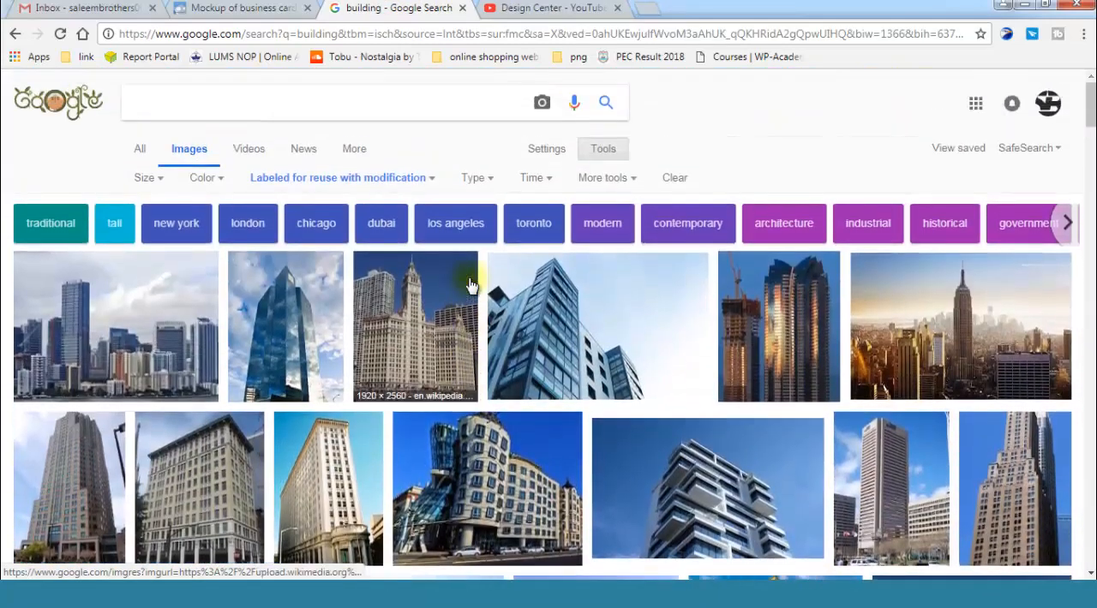
scroll(470, 284, "down", 1)
left_click(731, 276)
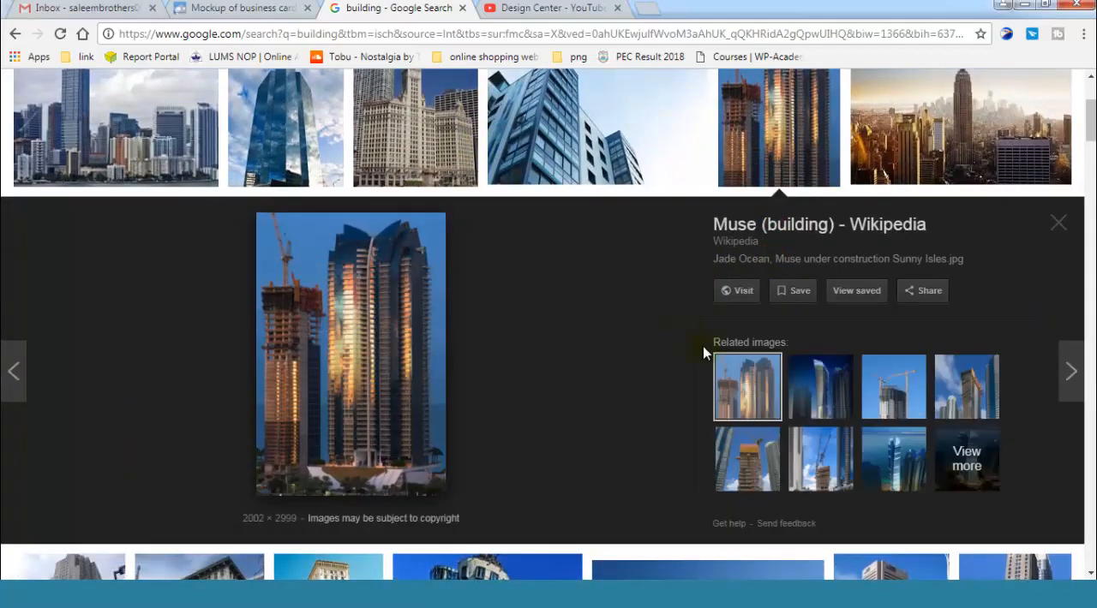
left_click(896, 450)
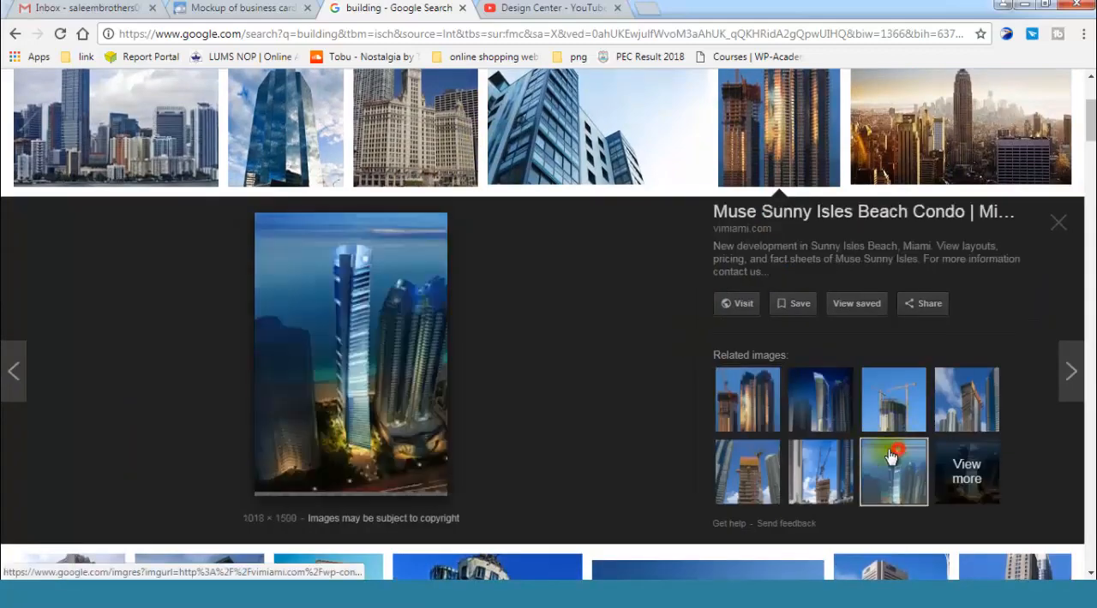
left_click(894, 399)
scroll(771, 334, "up", 1)
Step: Open the Empire State Building cityscape from Pixabay and copy the image
left_click(942, 257)
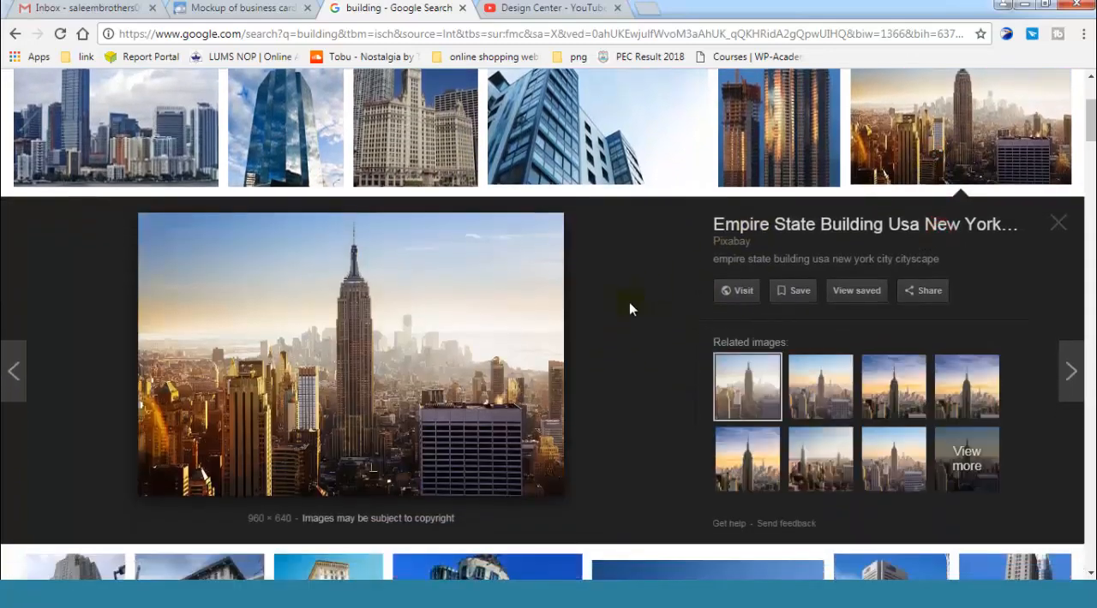
scroll(629, 309, "down", 1)
right_click(357, 247)
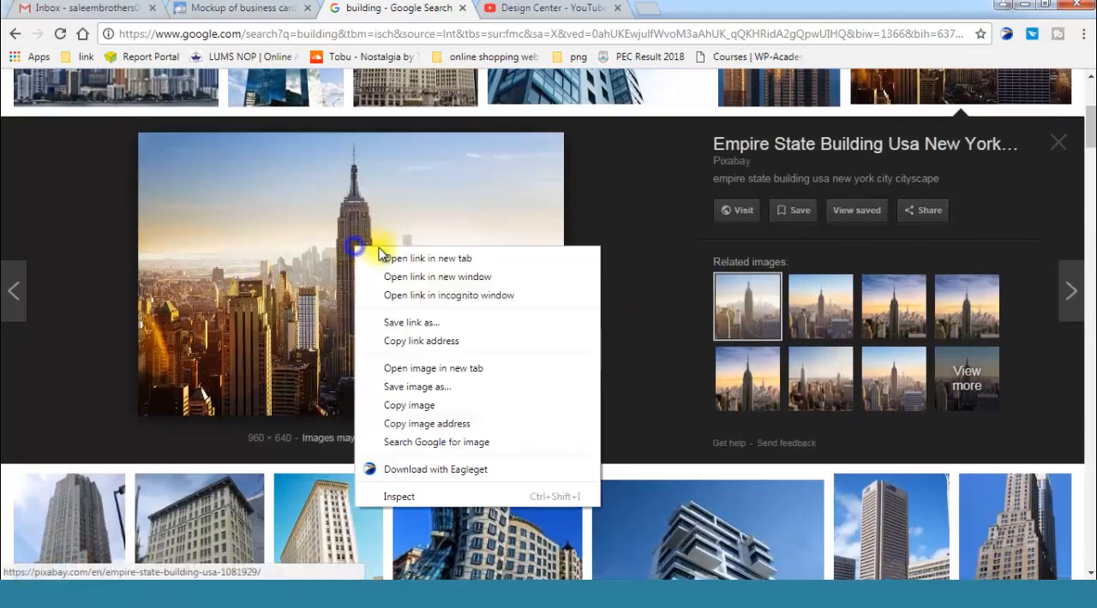
left_click(427, 406)
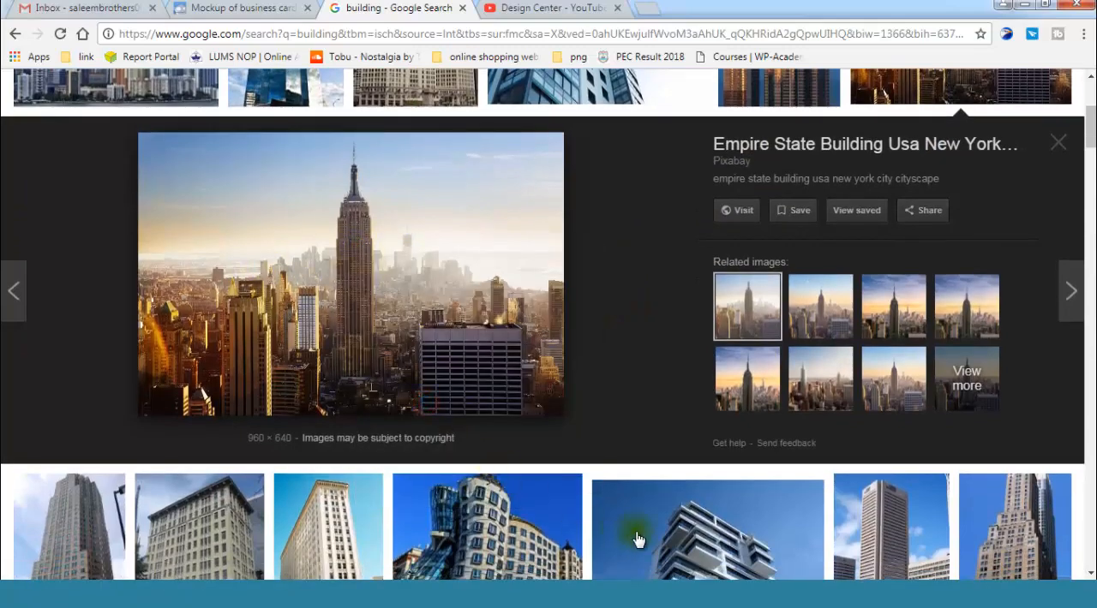
Step: Switch back to CorelDRAW and paste the copied cityscape image onto the page
key("alt+Tab")
right_click(585, 291)
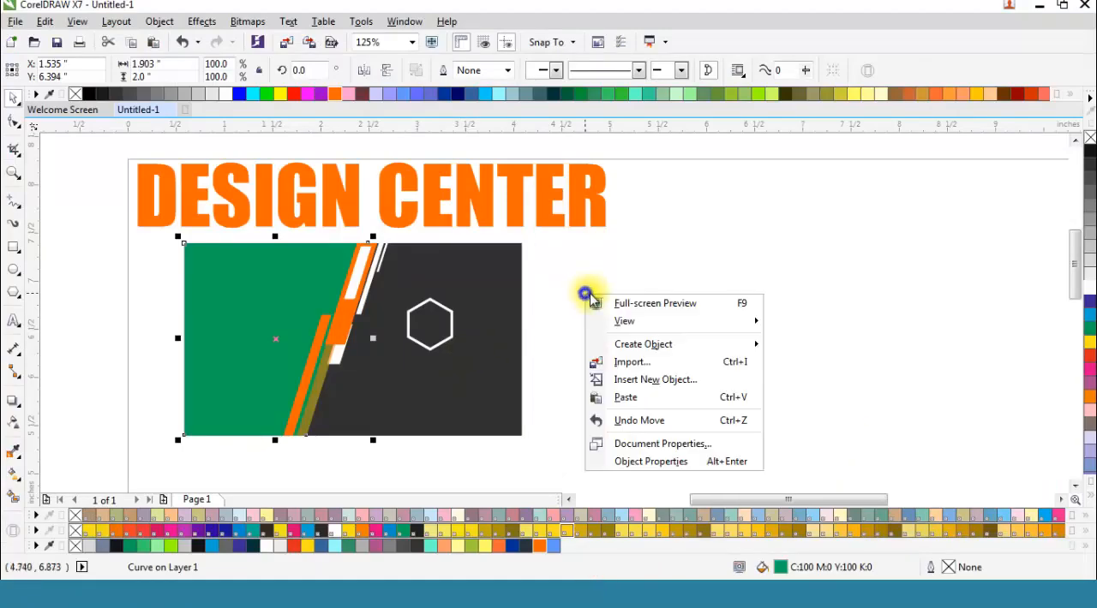
left_click(641, 400)
scroll(610, 319, "down", 1)
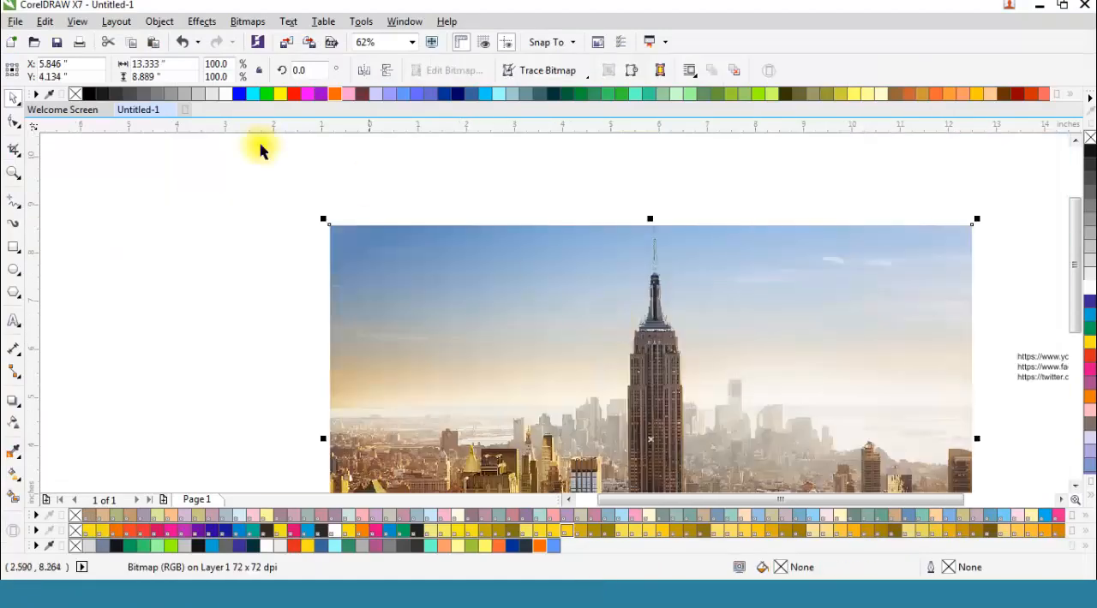
Step: Scale the pasted cityscape to 5%, then align it with the card's upper-left corner at about 2.99 by 1.99 inches
left_click(229, 63)
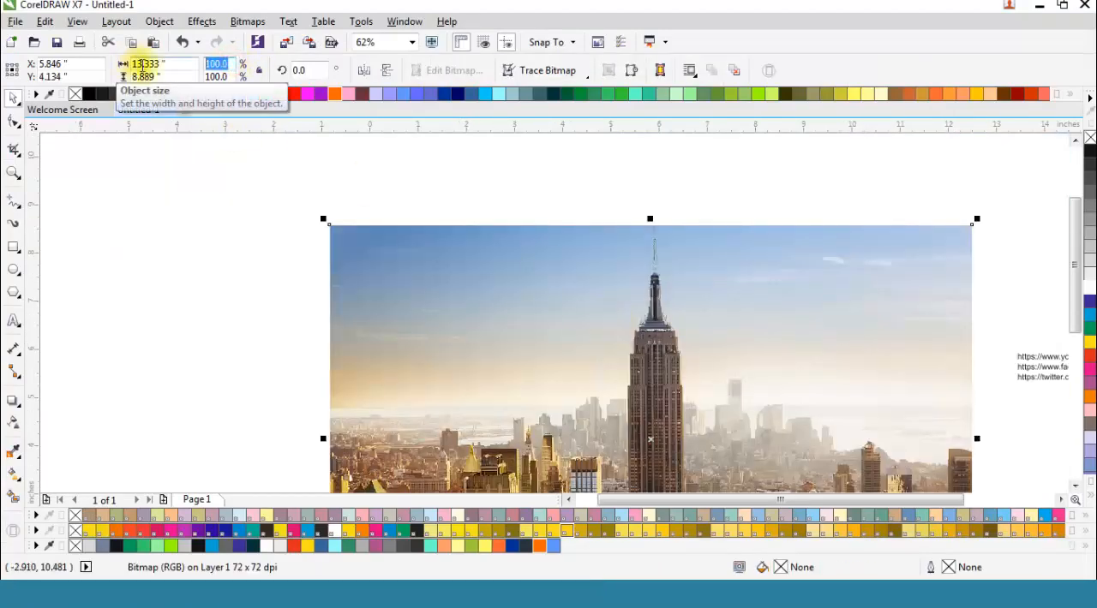
key("Return")
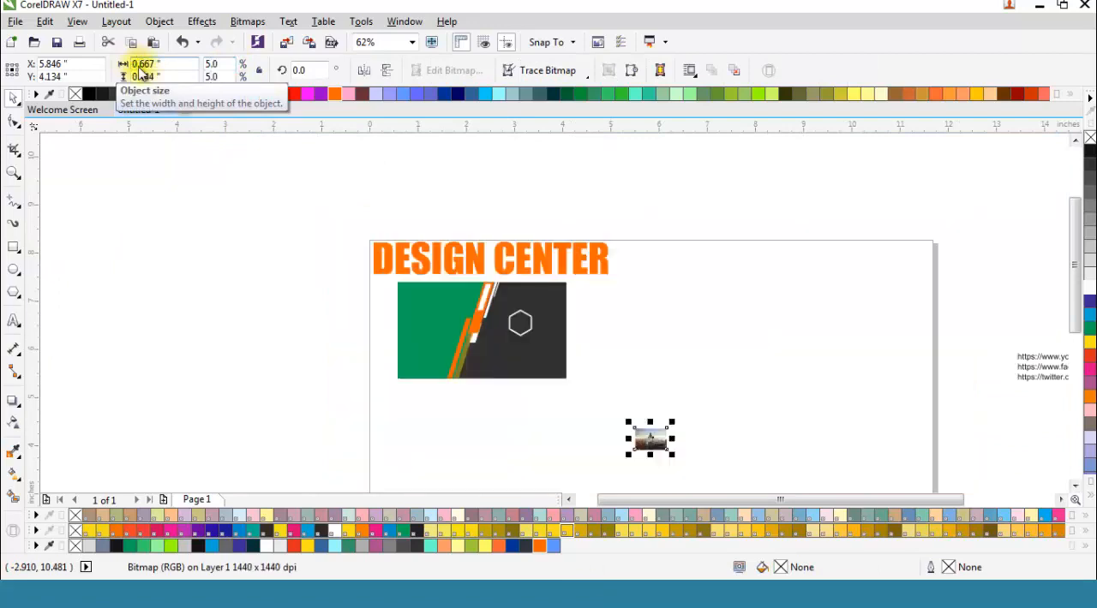
left_click_drag(649, 437, 410, 292)
scroll(410, 292, "up", 2)
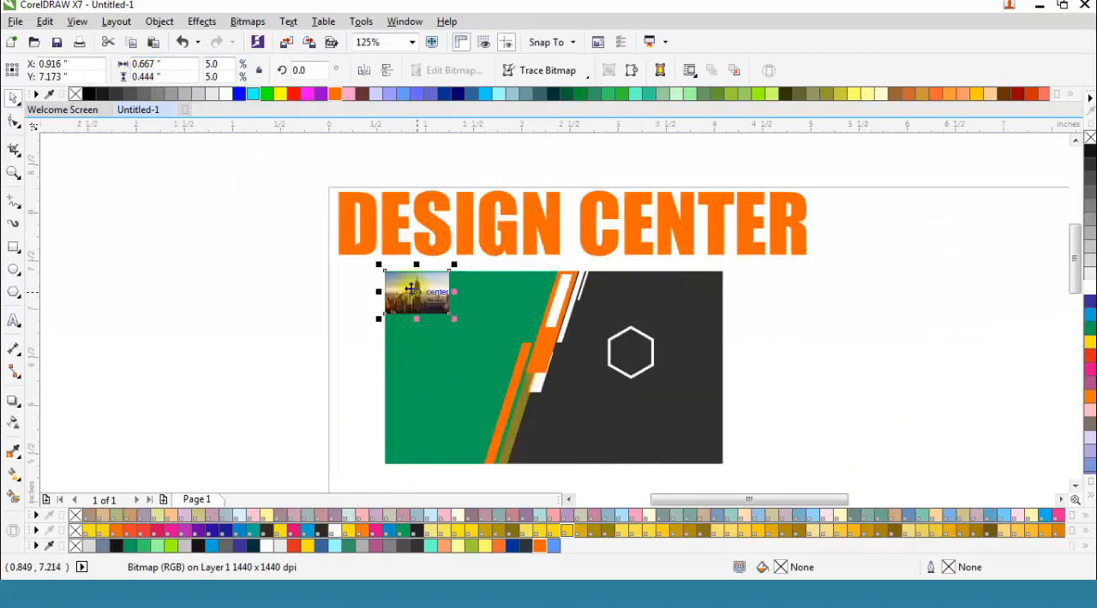
left_click_drag(454, 319, 680, 454)
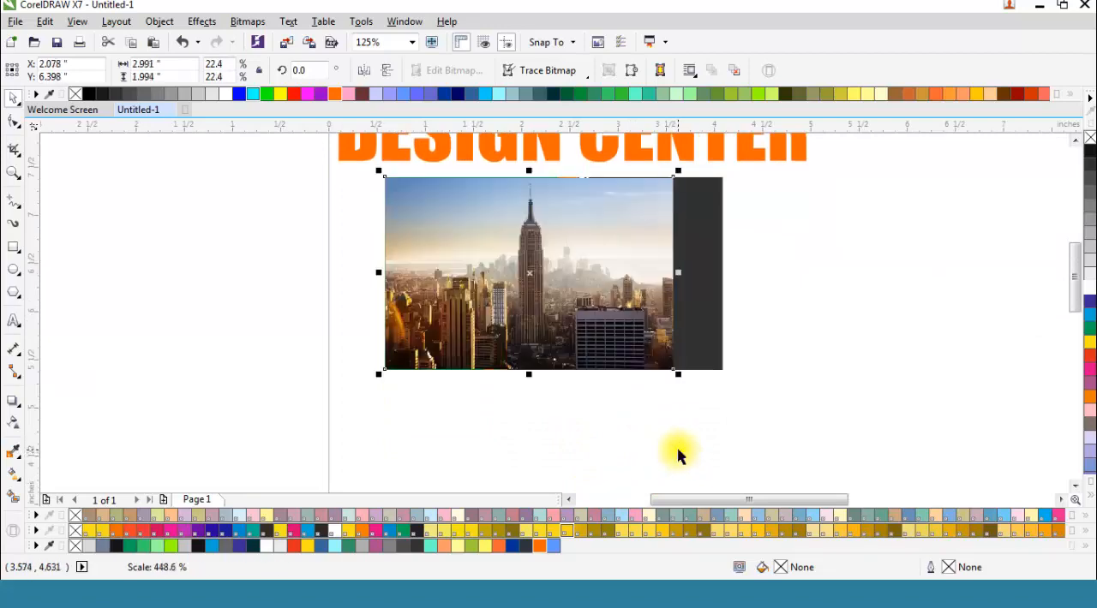
Step: Shift the cityscape aside to expose the green slanted panel and PowerClip the image inside that panel
left_click_drag(521, 289, 375, 285)
right_click(391, 263)
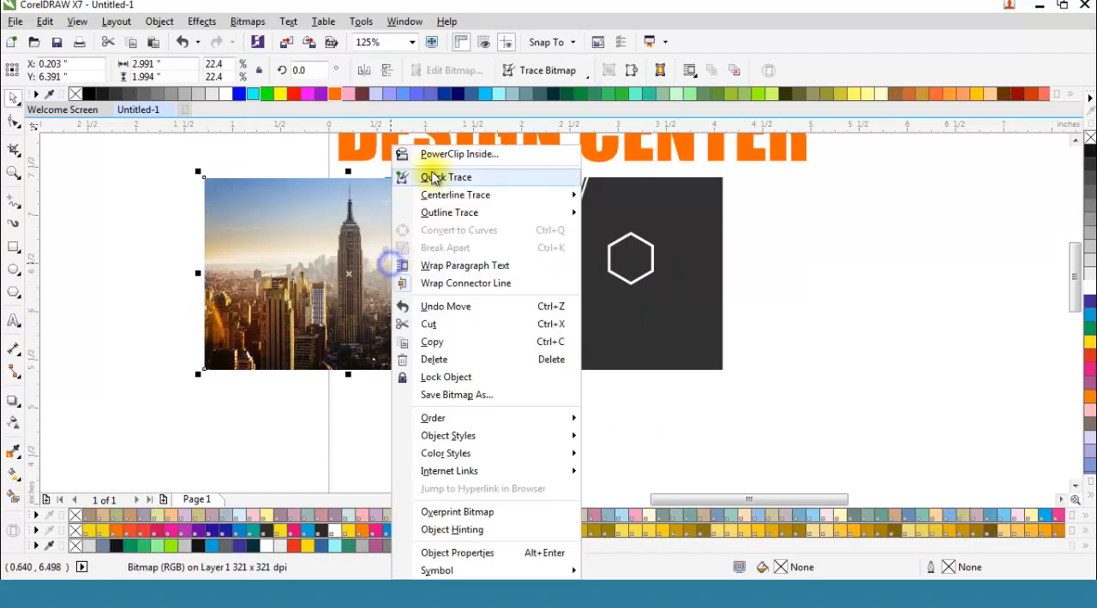
left_click(460, 154)
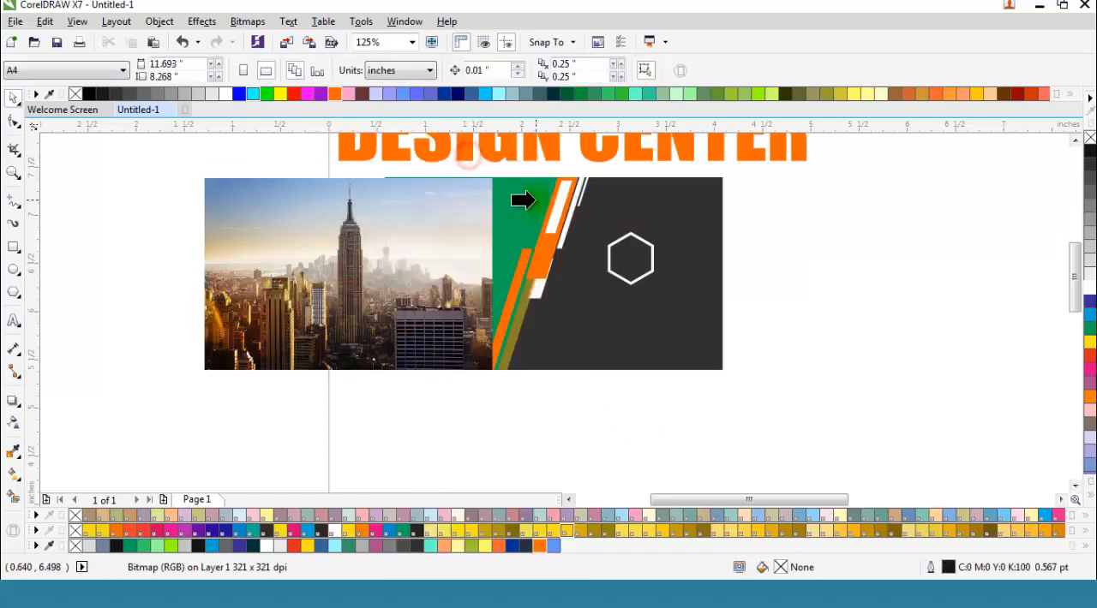
left_click(523, 201)
Step: Edit the PowerClip contents to reposition the cityscape so the tall tower stands near the panel's middle, and finish editing
left_click(439, 392)
left_click_drag(413, 296, 533, 296)
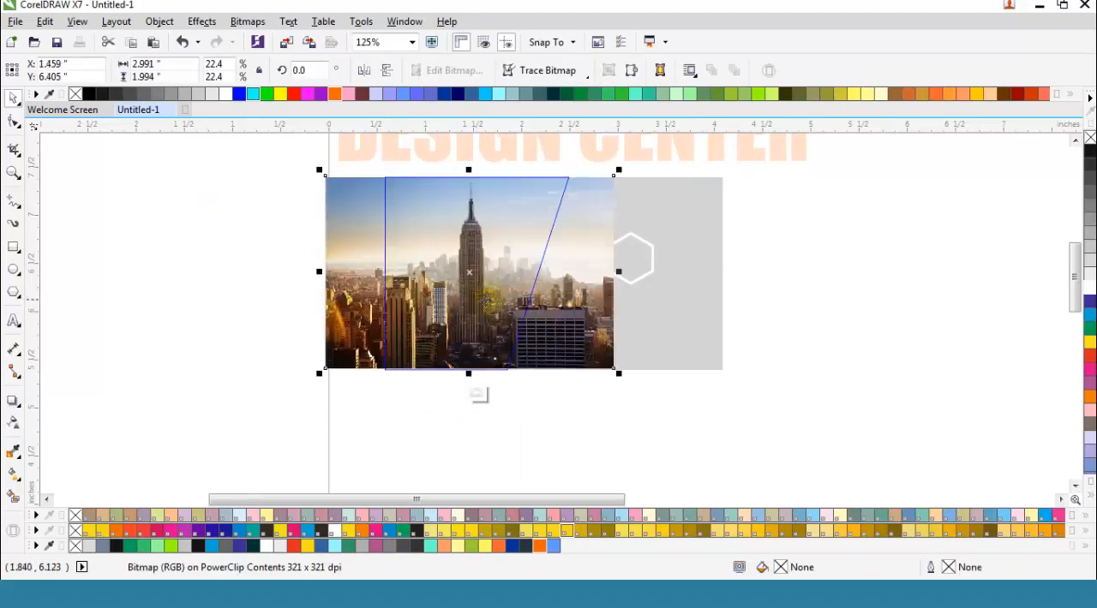
mouse_move(465, 306)
left_mouse_down()
mouse_move(492, 309)
mouse_move(446, 303)
mouse_move(479, 302)
left_mouse_up()
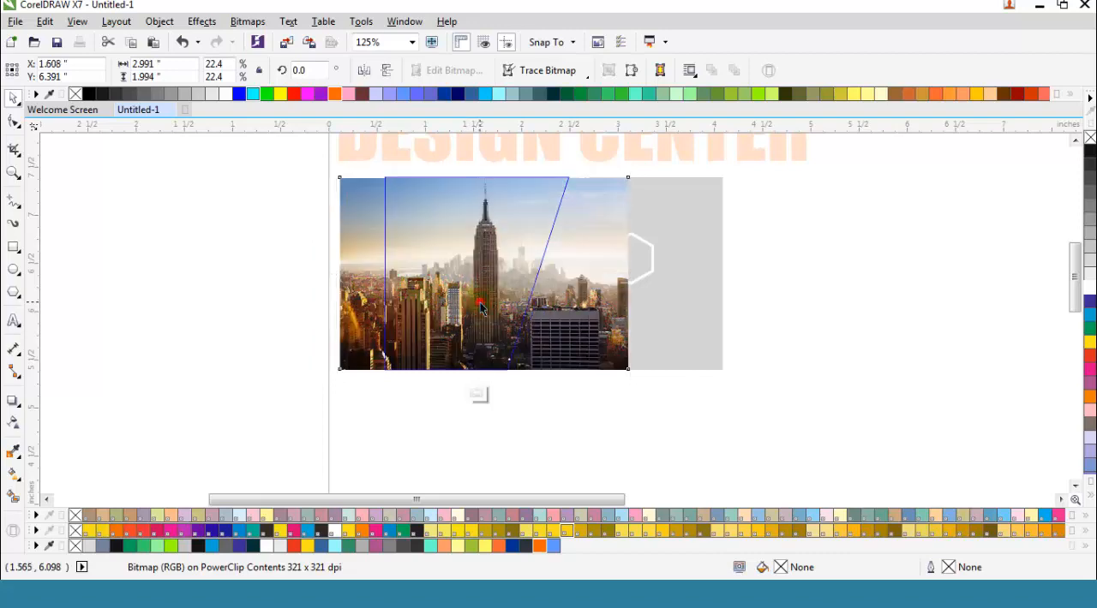
left_click(476, 393)
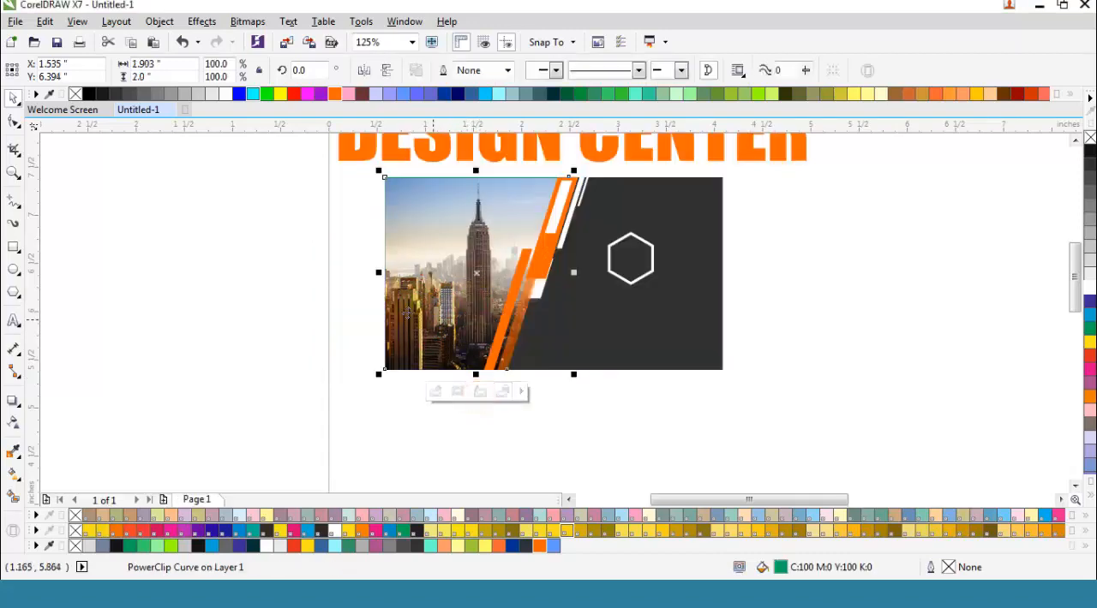
left_click(294, 293)
scroll(360, 308, "down", 2)
scroll(423, 276, "up", 2)
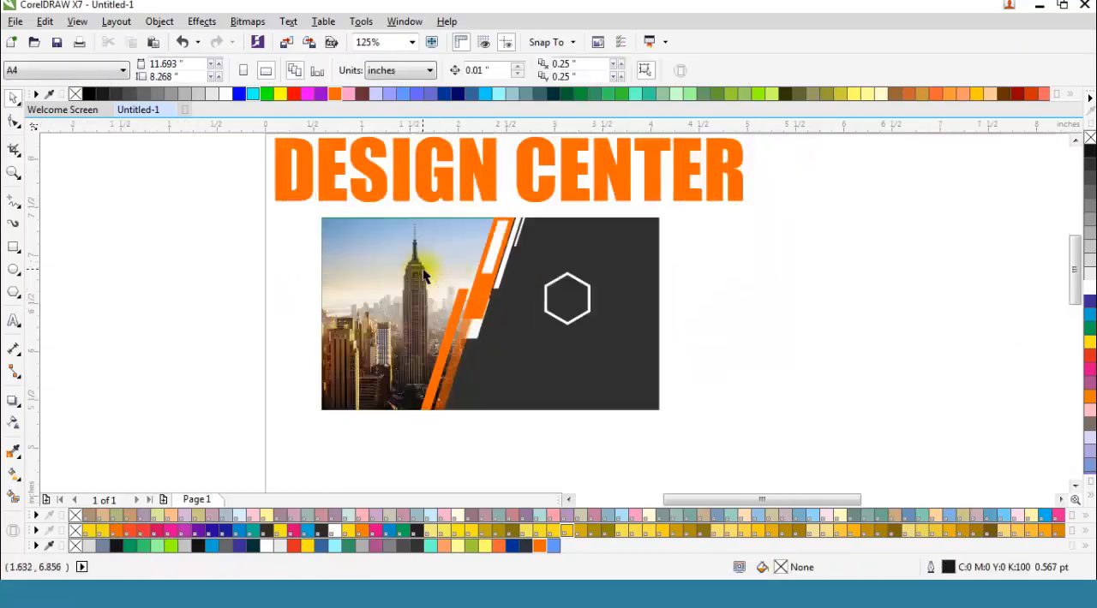
Step: Add the artistic text "DC" on the dark area of the card below the hexagon
left_click(568, 301)
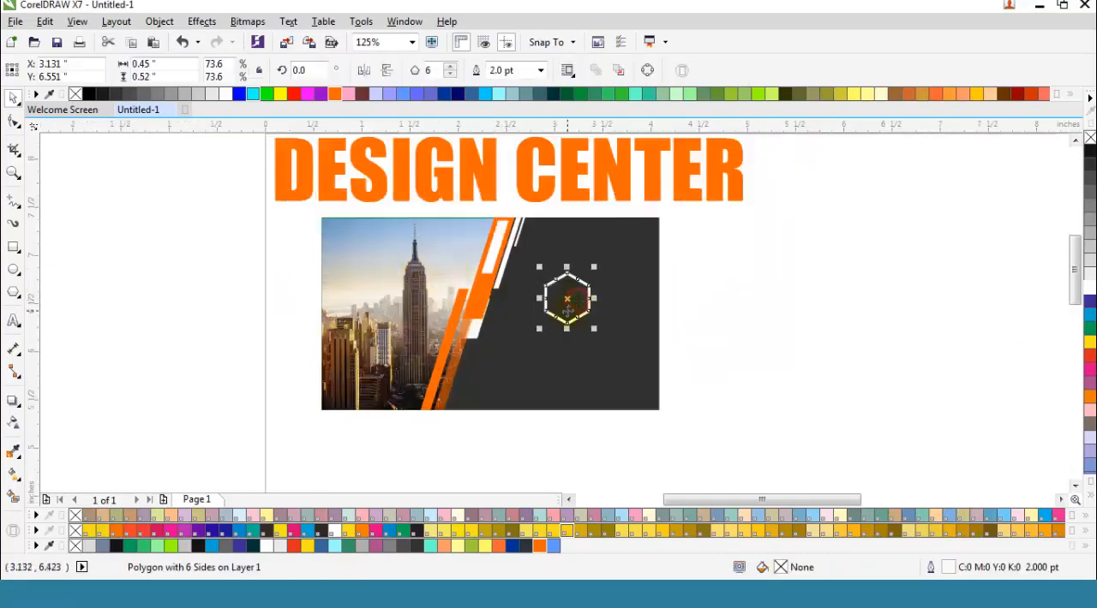
scroll(568, 311, "up", 2)
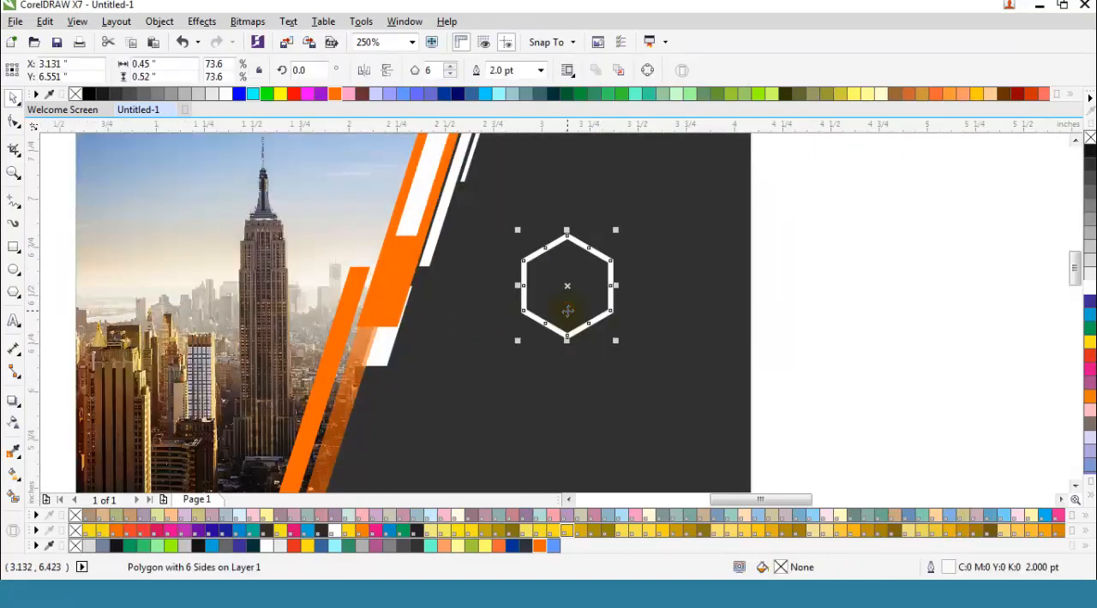
left_click(13, 320)
left_click(410, 415)
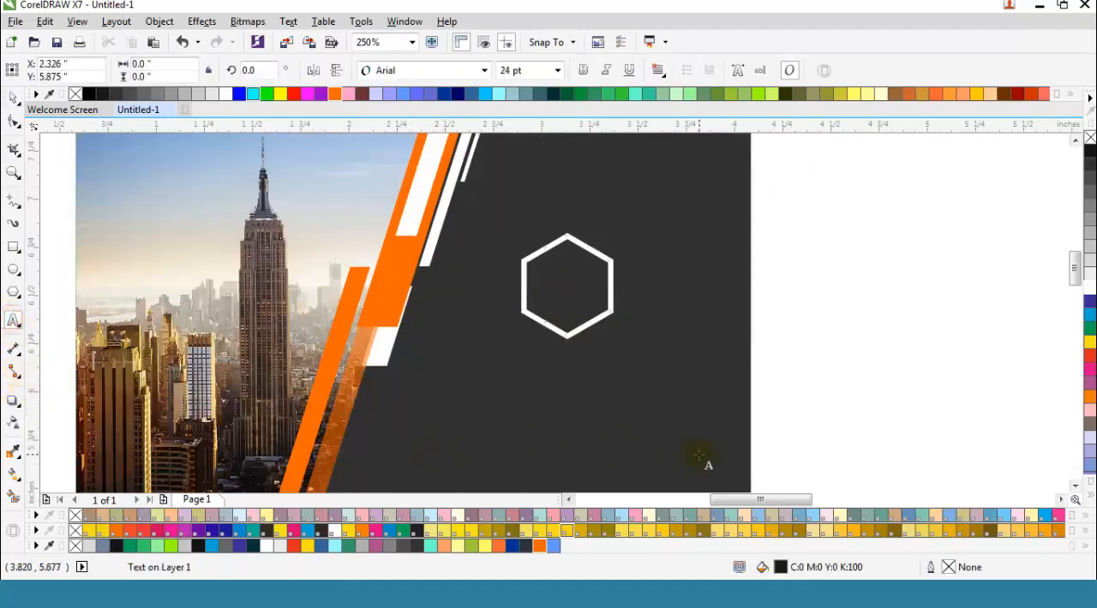
type("DC")
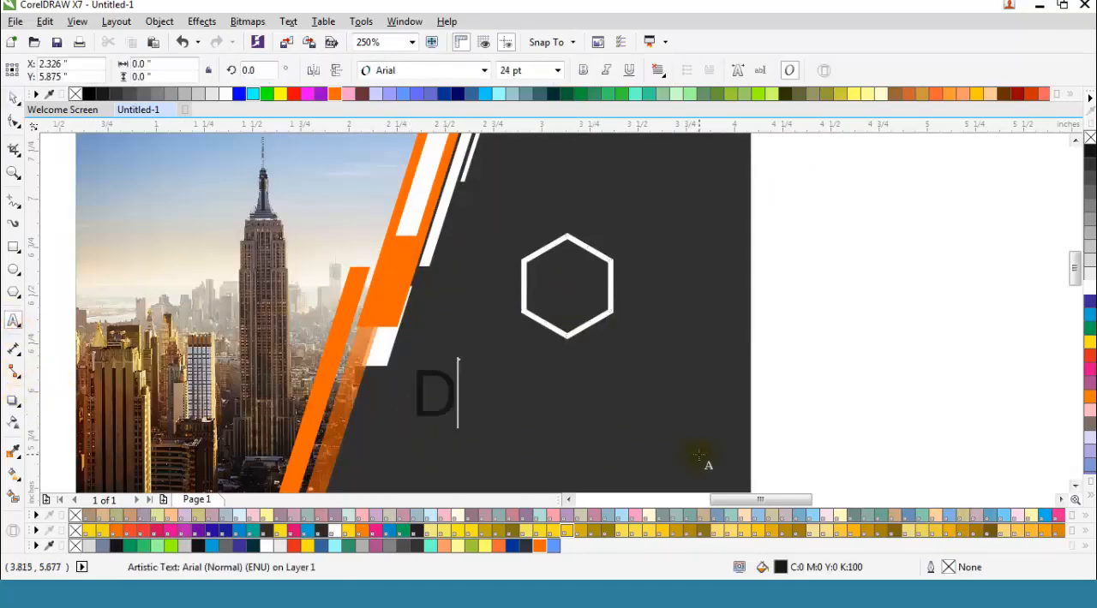
left_click(14, 100)
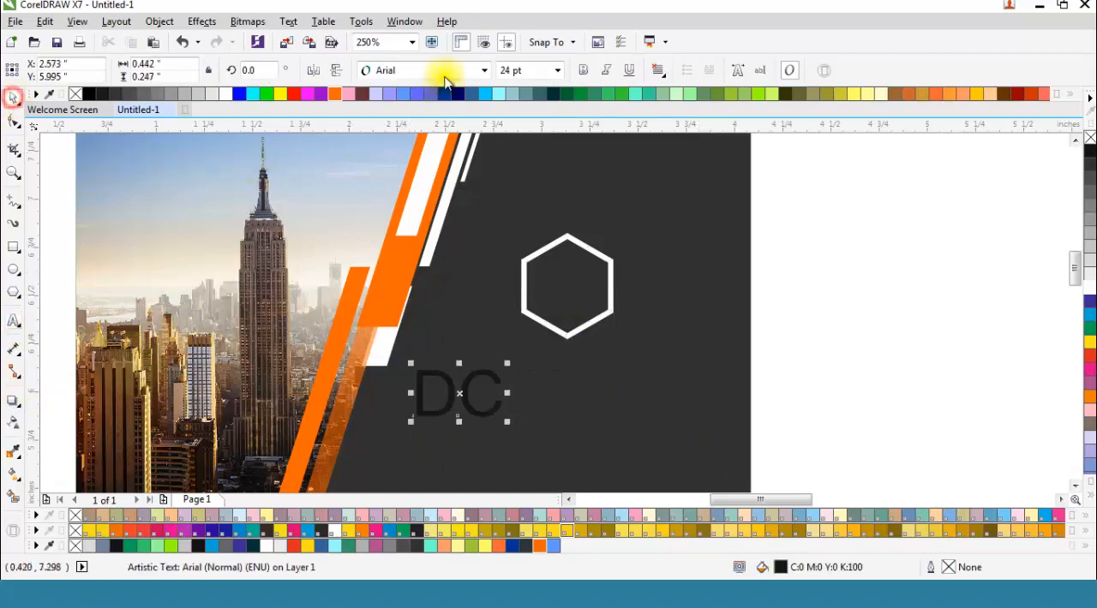
Step: Set the "DC" text in Press Gothic and move it to the hexagon's centre
left_click(484, 71)
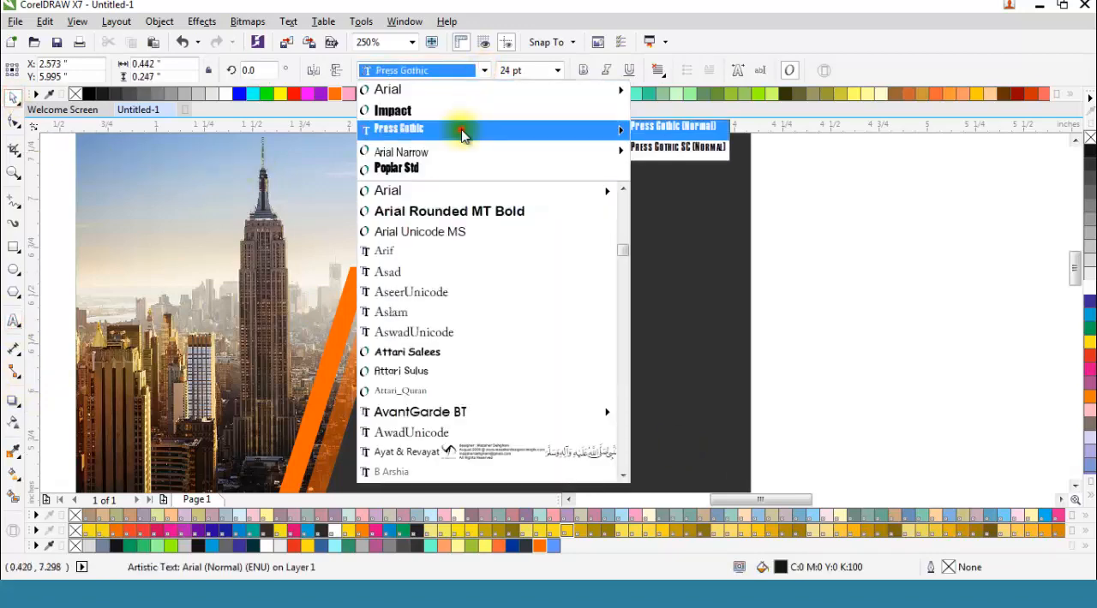
left_click(463, 130)
left_click_drag(434, 390, 566, 286)
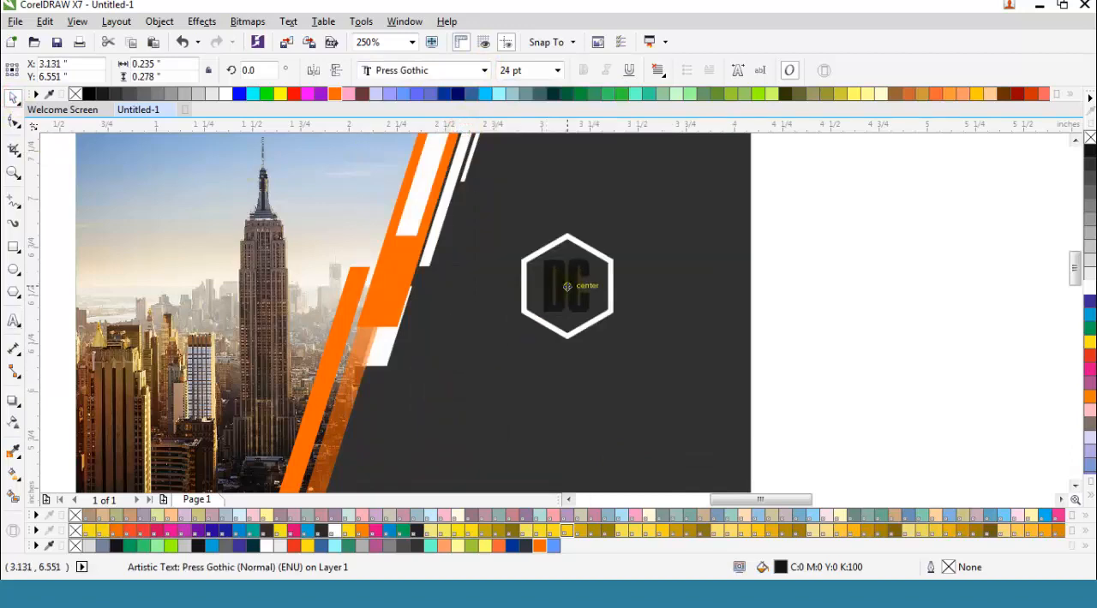
scroll(567, 287, "up", 1)
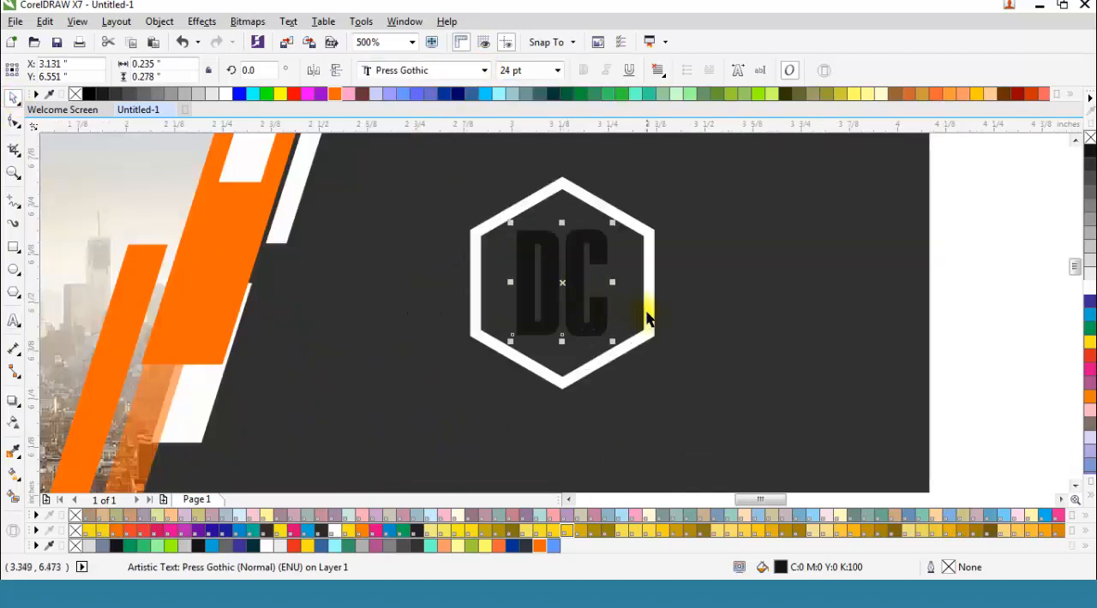
left_click(646, 313, "shift")
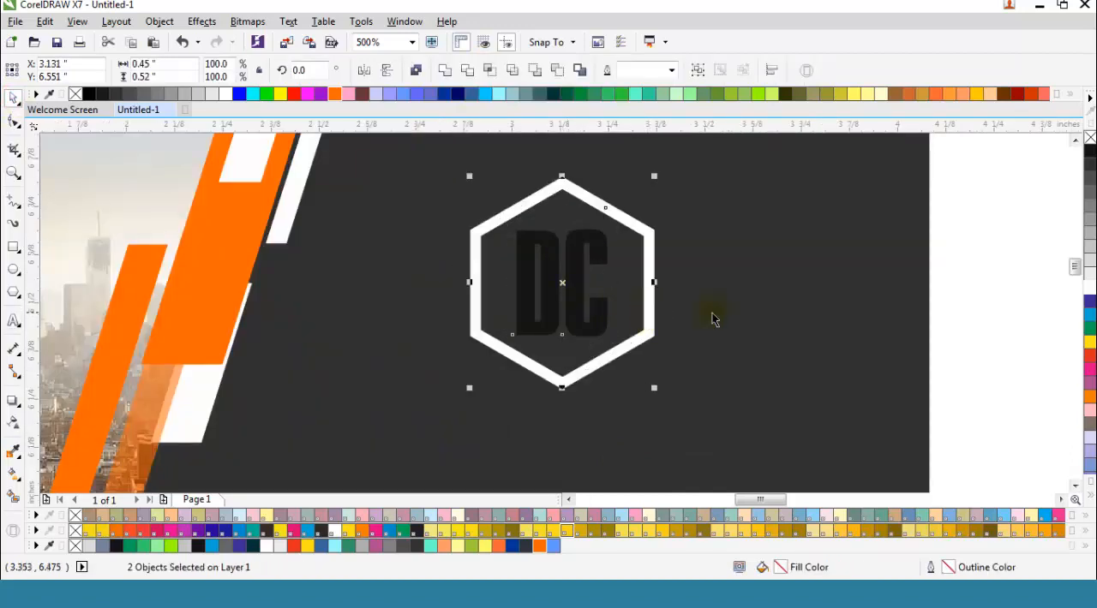
left_click(969, 304)
Step: Fill the "DC" text with orange (#FF6600)
left_click(567, 288)
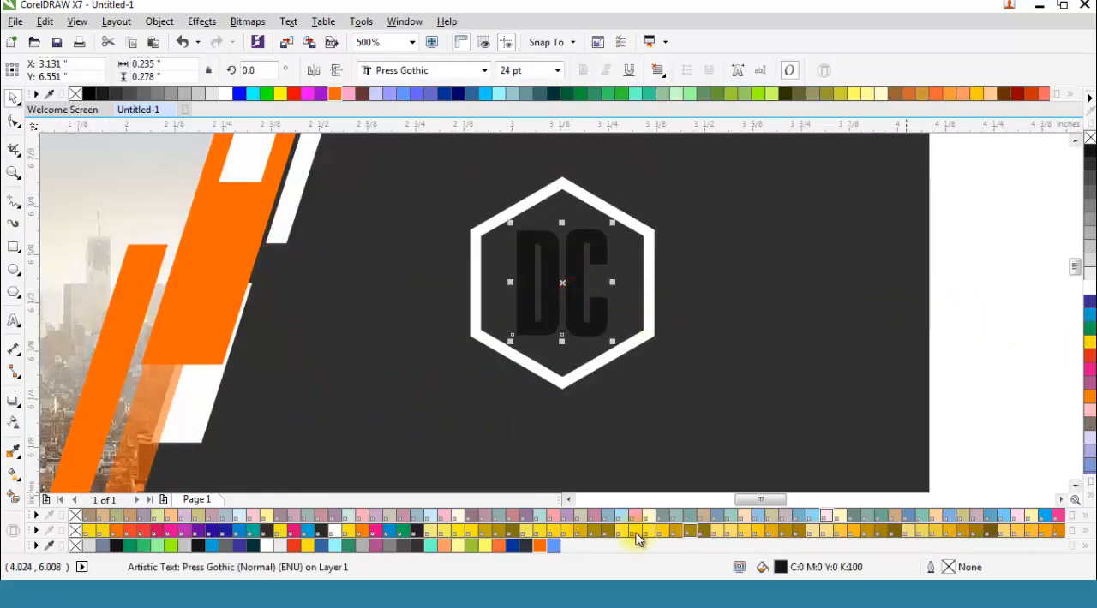
left_click(539, 546)
scroll(660, 319, "down", 1)
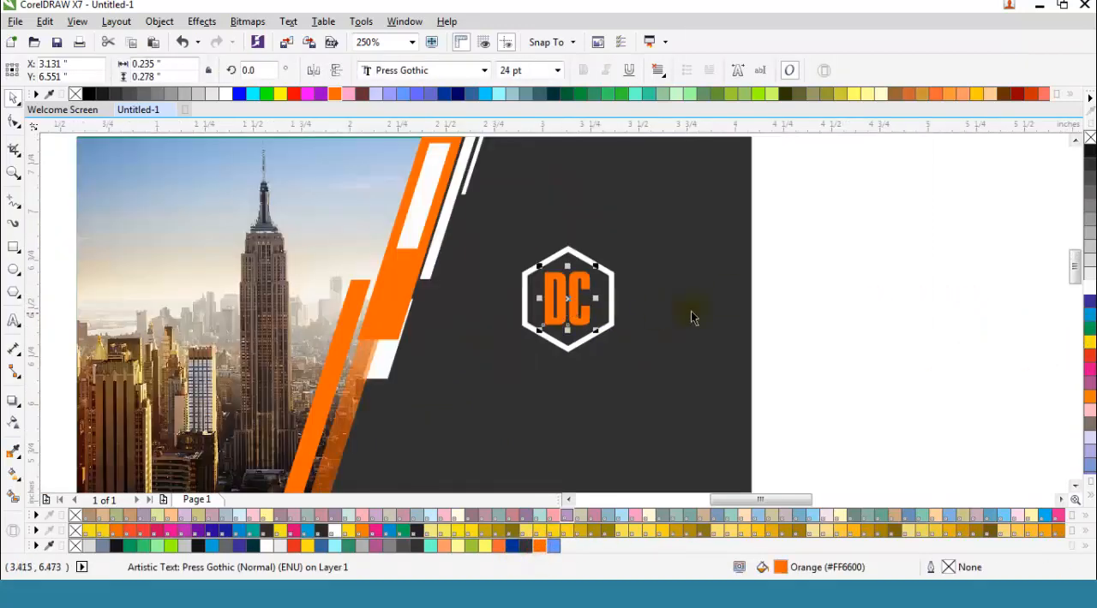
left_click(793, 297)
scroll(535, 352, "down", 1)
scroll(512, 337, "up", 1)
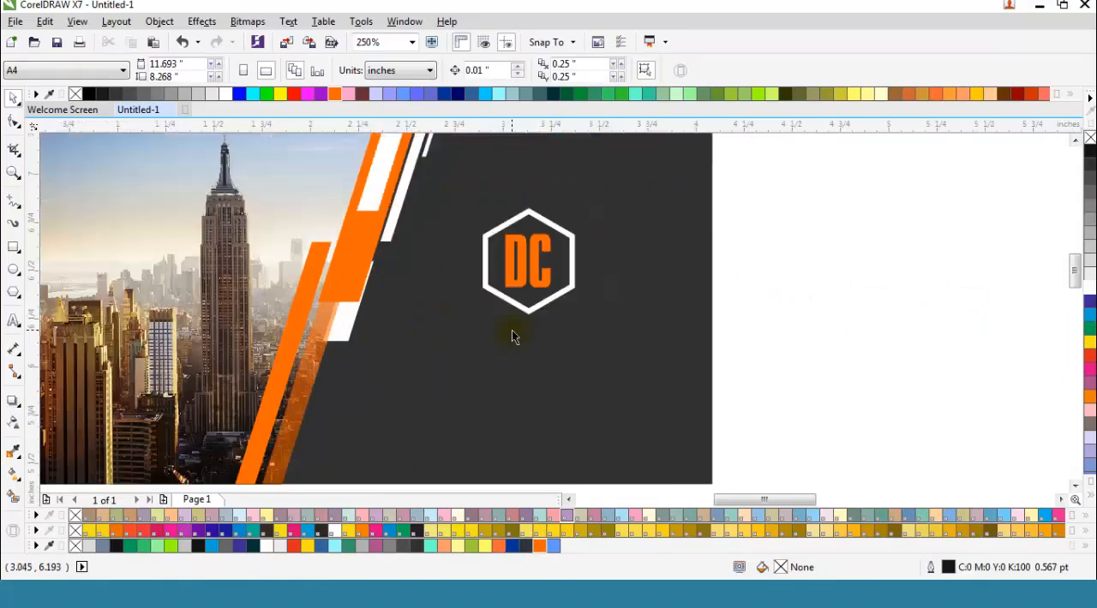
Step: Fine-tune the "DC" text's position within the hexagon to about X 3.133, Y 6.551 inches
scroll(532, 267, "up", 2)
left_click(543, 268)
left_click_drag(546, 271, 548, 270)
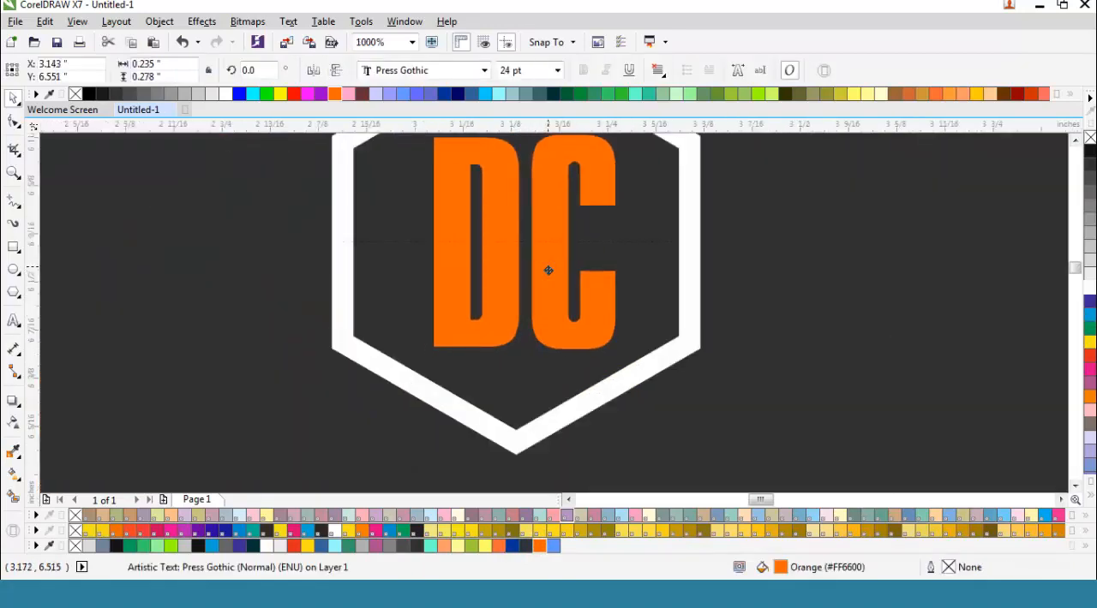
scroll(531, 258, "down", 1)
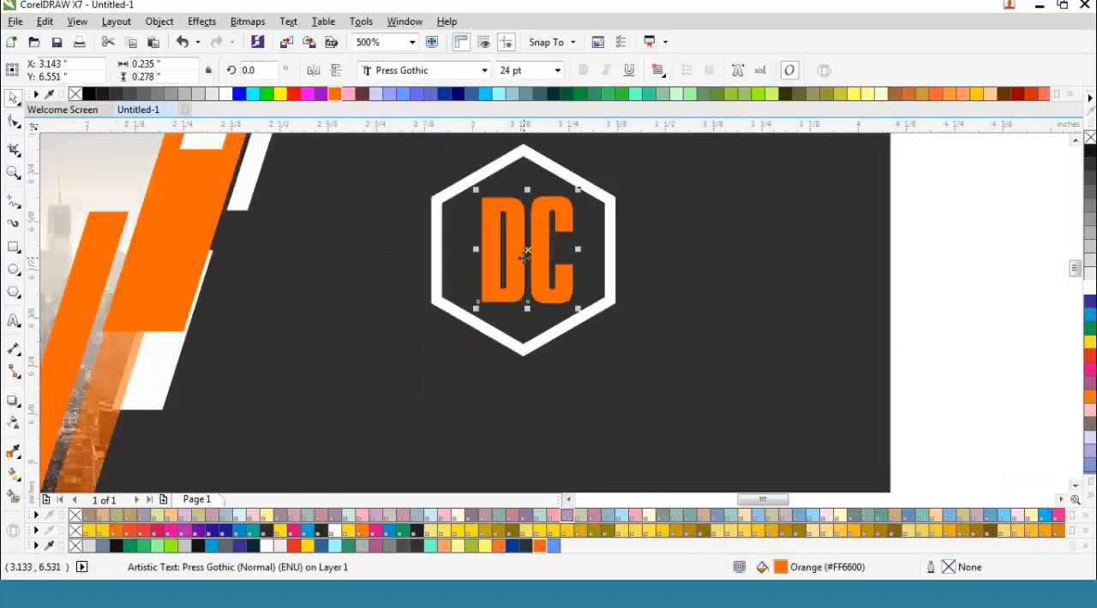
left_click_drag(525, 256, 524, 260)
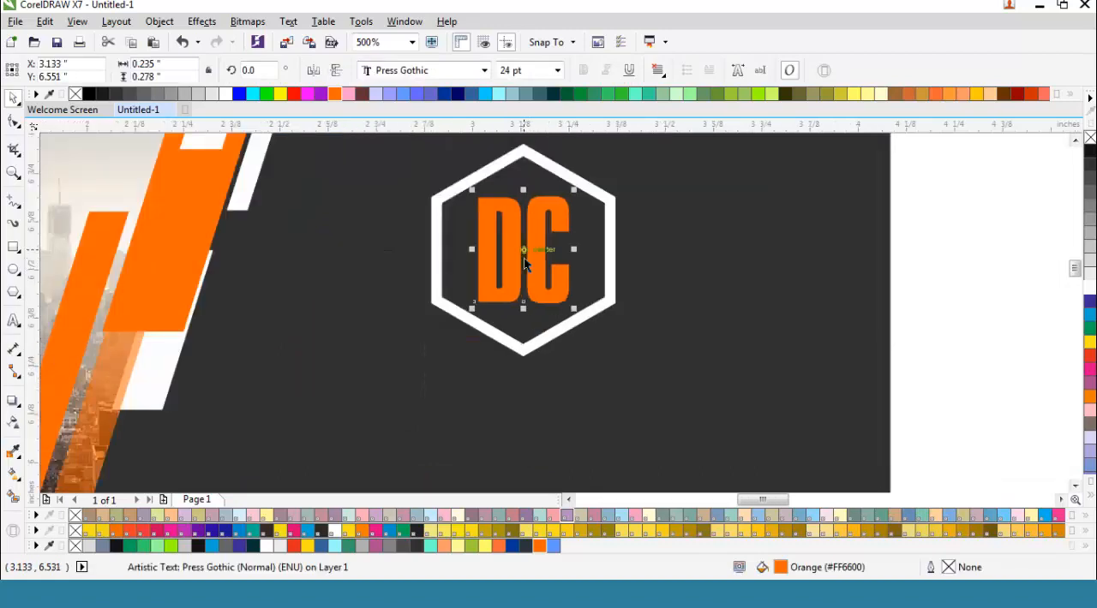
scroll(524, 258, "down", 1)
Step: Add the artistic text "DESIGN CENTER" below the hexagon and set it in Impact
left_click(432, 353)
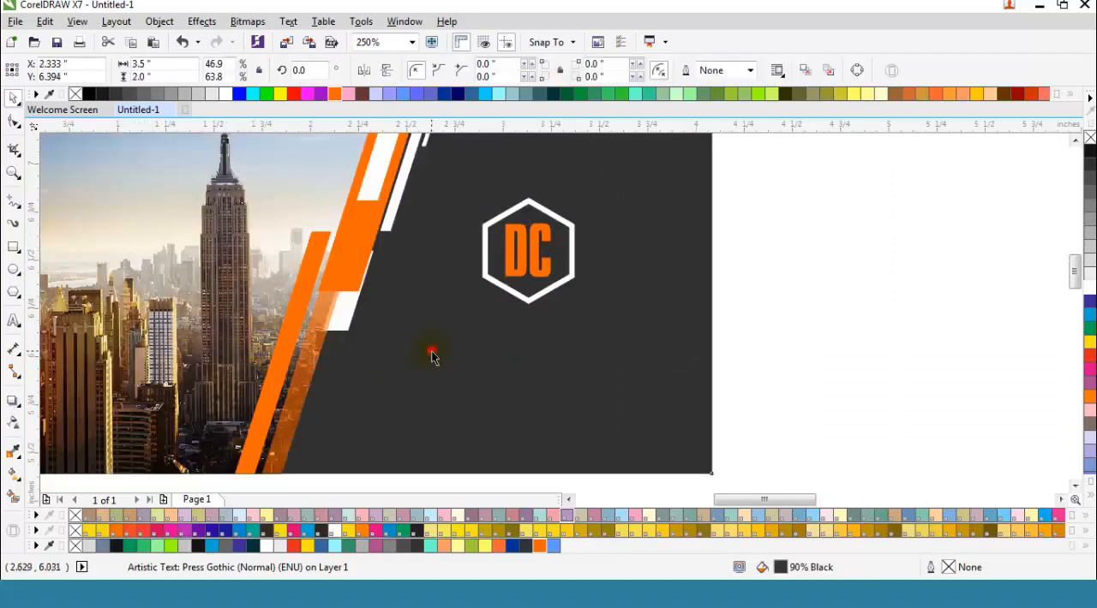
left_click(13, 319)
left_click(415, 367)
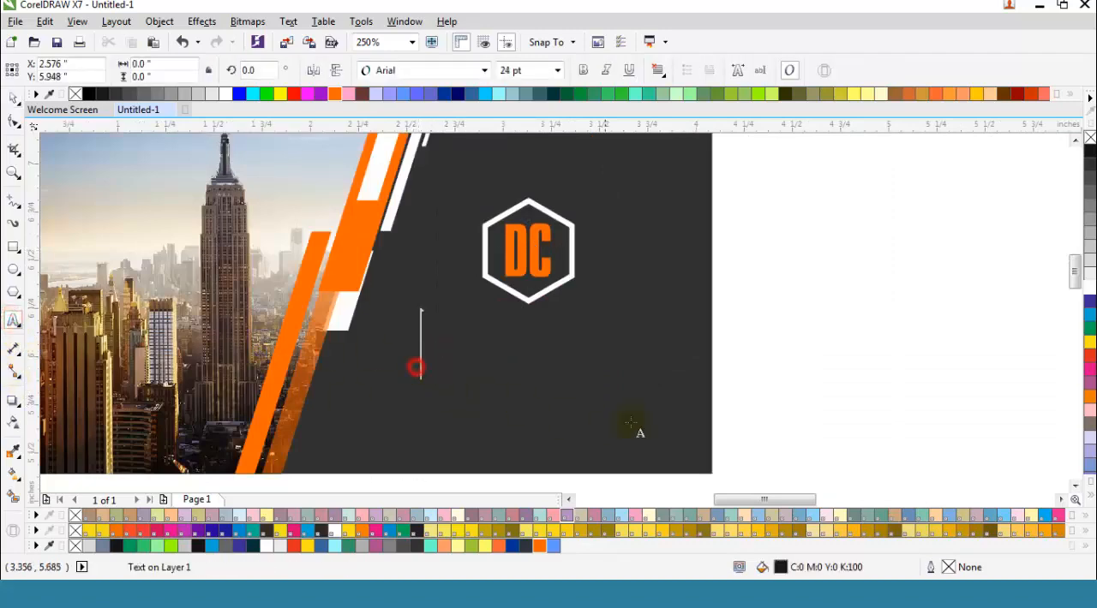
type("DESIGN CENTER")
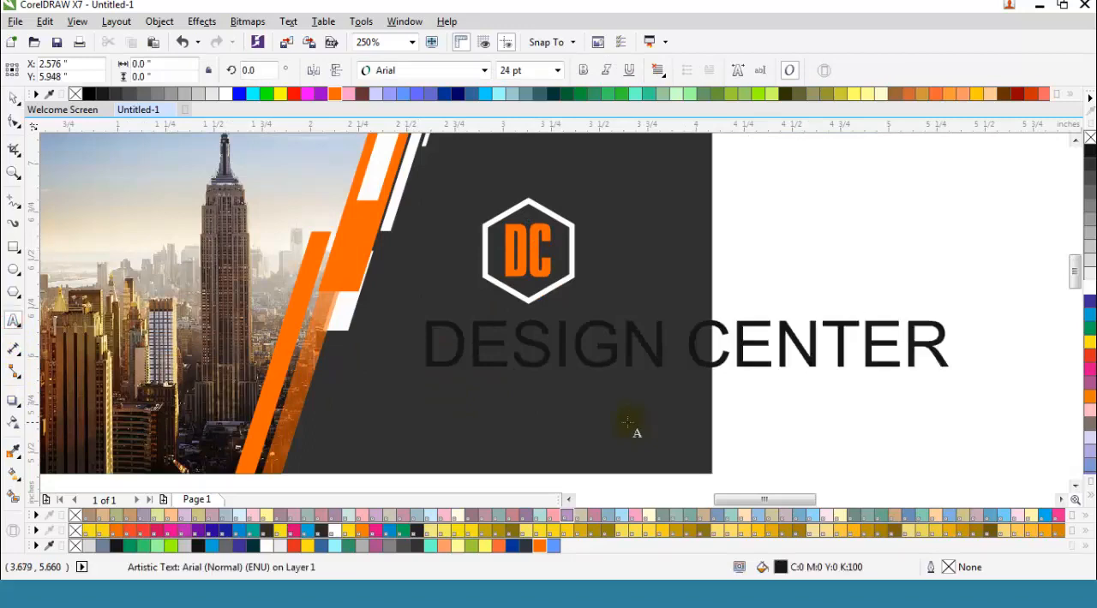
left_click(13, 96)
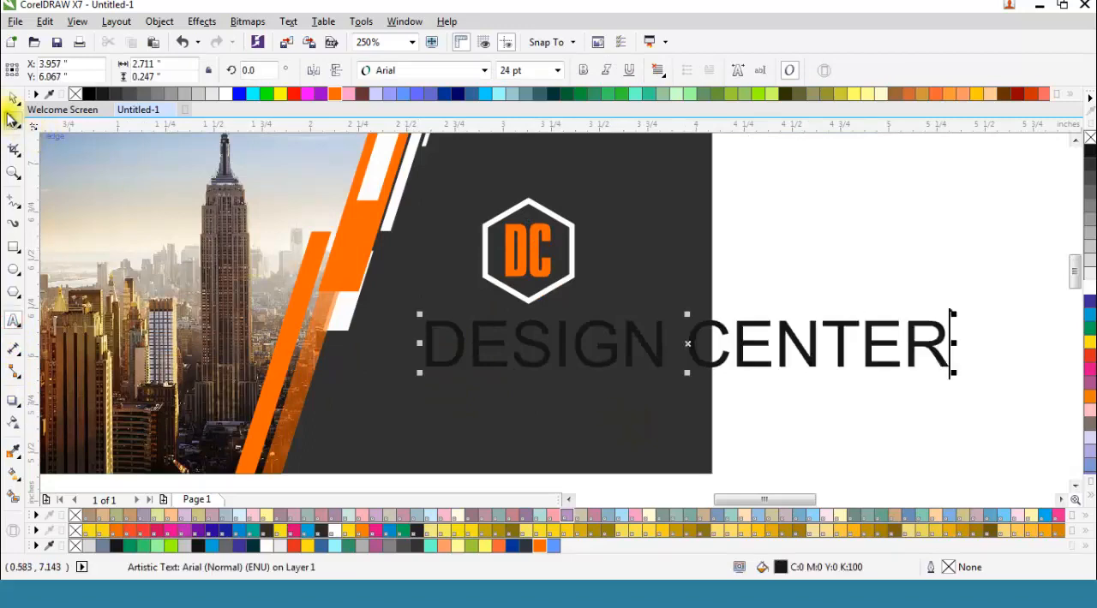
left_click(484, 70)
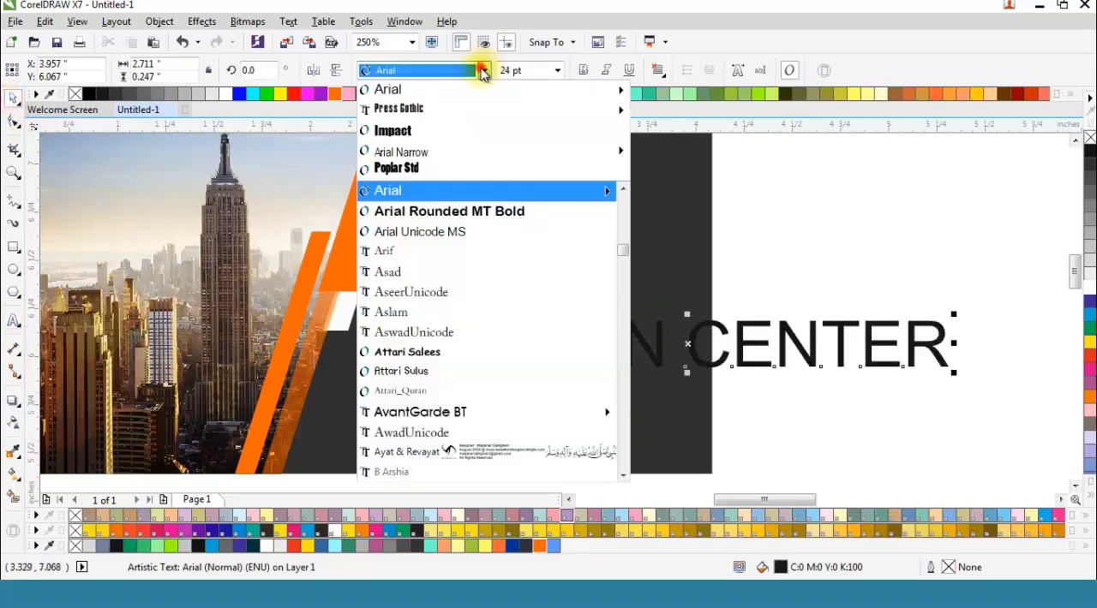
left_click(480, 133)
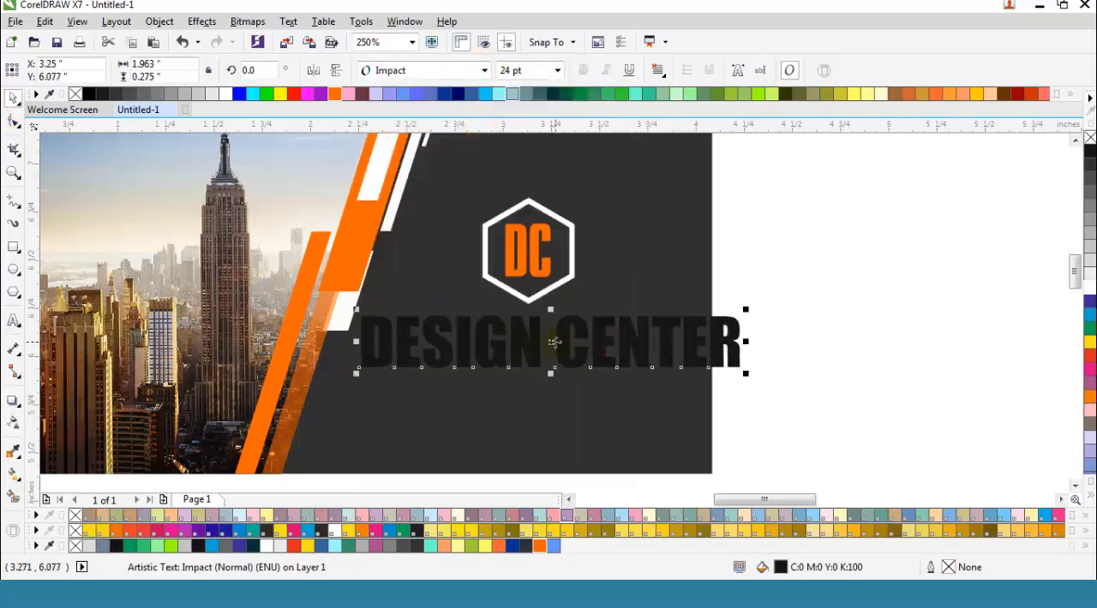
Step: Shrink the card's "DESIGN CENTER" text to about 12.4 pt, centred just below the hexagon, and fill it white
left_click_drag(746, 309, 674, 336)
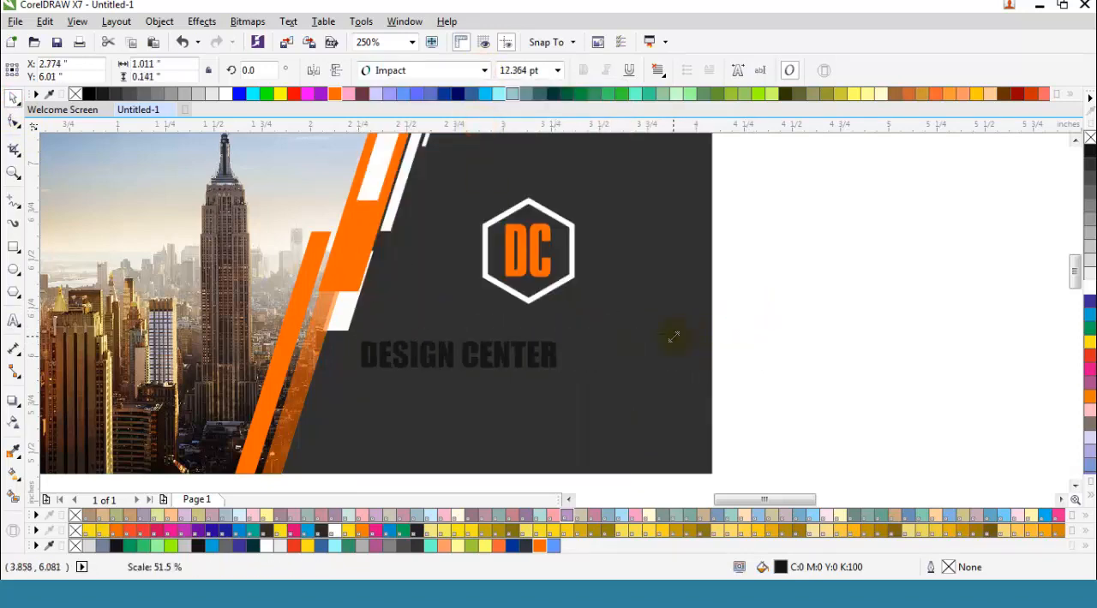
left_click_drag(459, 354, 529, 334)
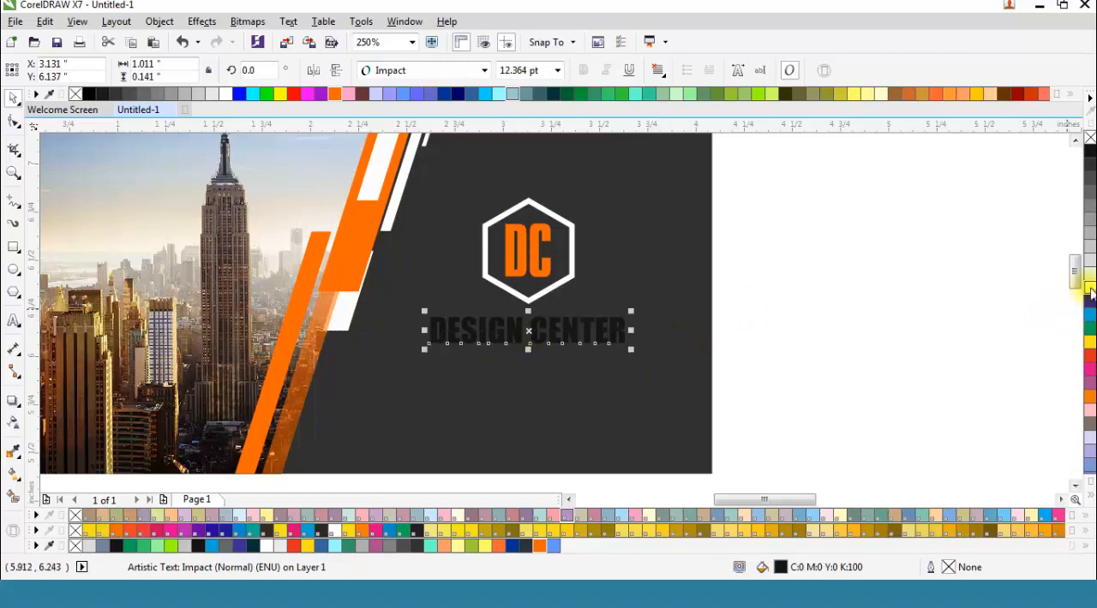
left_click(1089, 289)
left_click(975, 213)
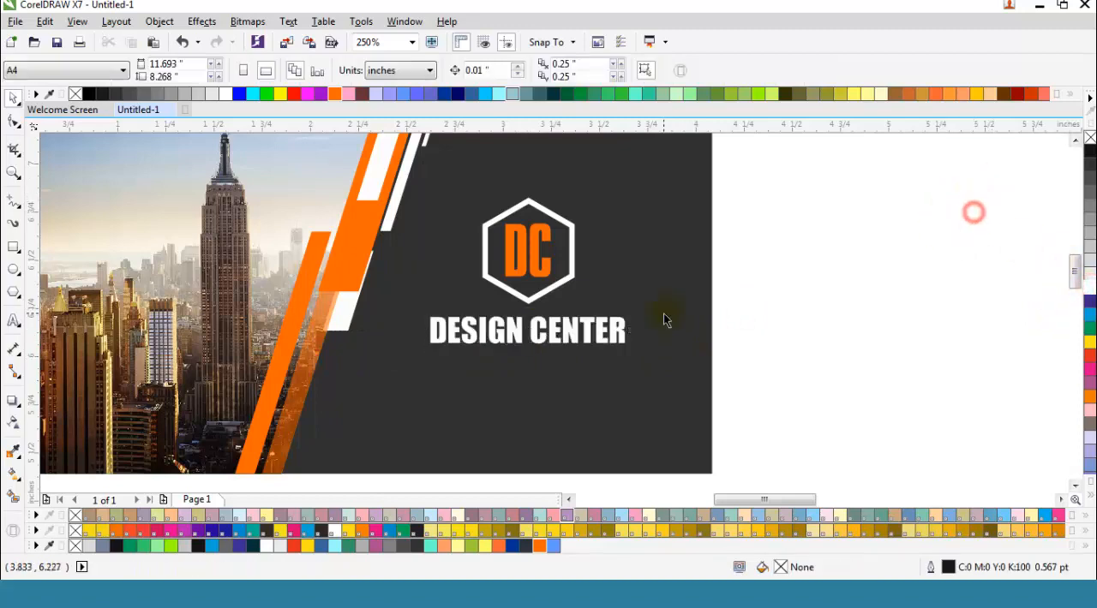
Step: Duplicate the card artwork, excluding the DC hexagon logo and its caption, just below the original and mirror the copy horizontally
scroll(662, 310, "down", 2)
left_click_drag(334, 184, 732, 413)
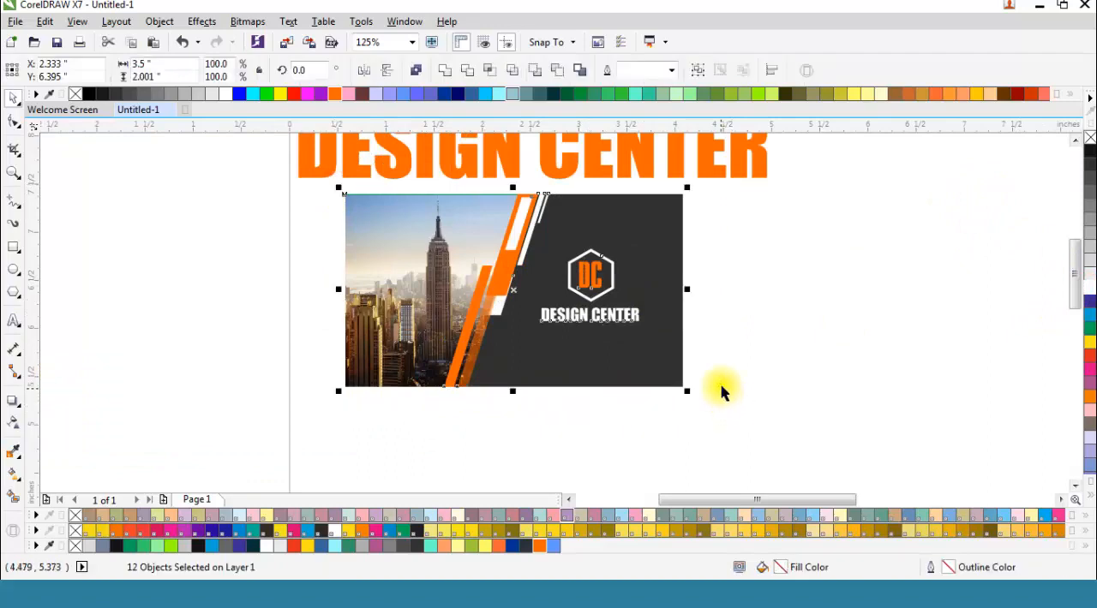
scroll(631, 315, "up", 2)
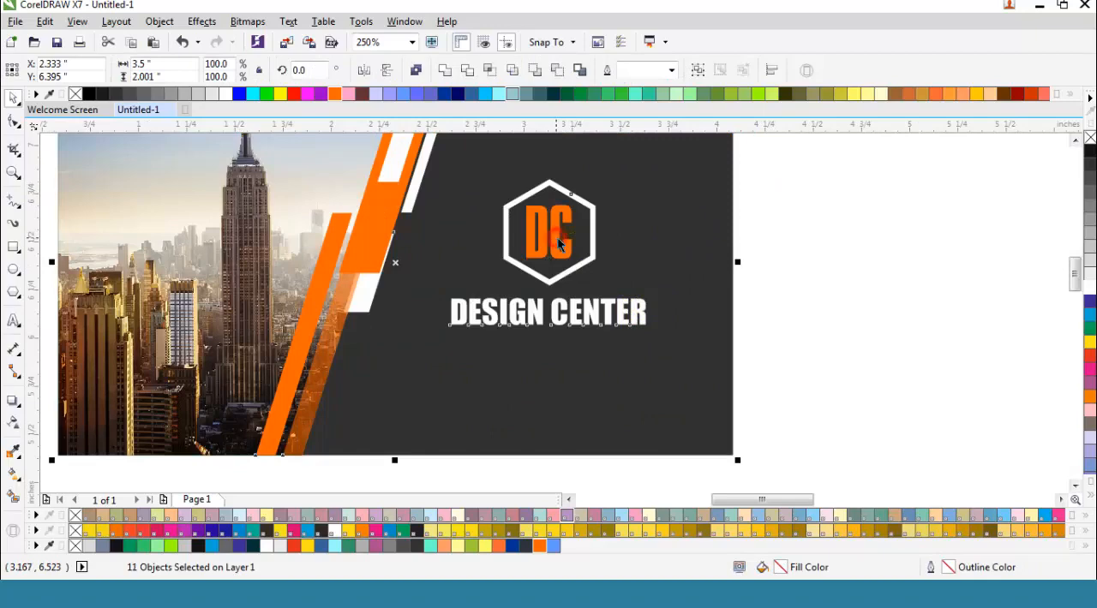
left_click(591, 245, "shift")
left_click(597, 317, "shift")
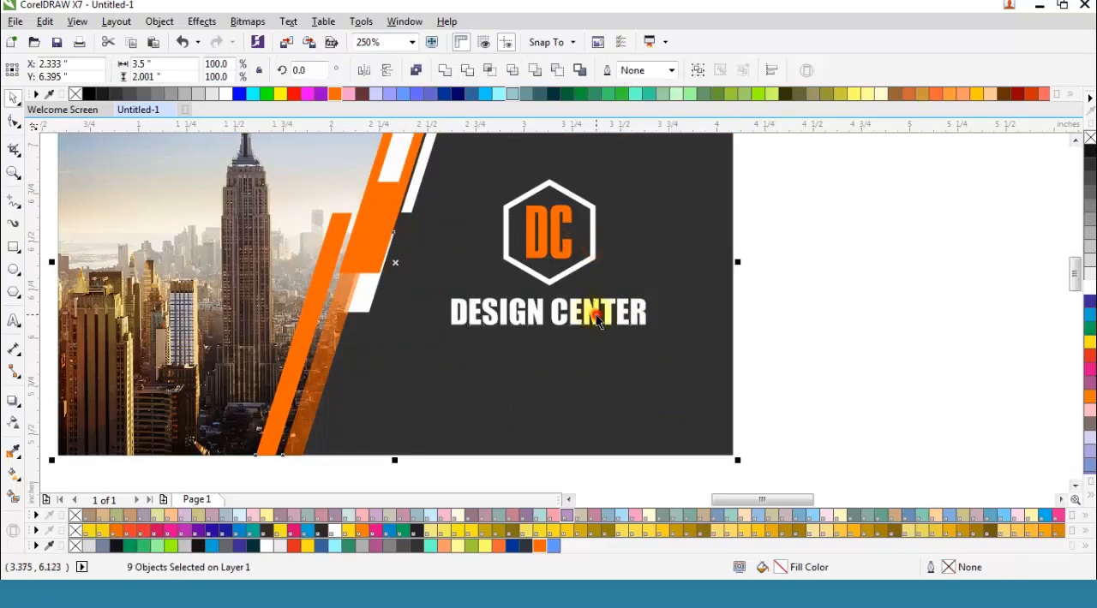
scroll(592, 315, "down", 4)
left_click_drag(522, 261, 514, 363)
right_click(515, 363)
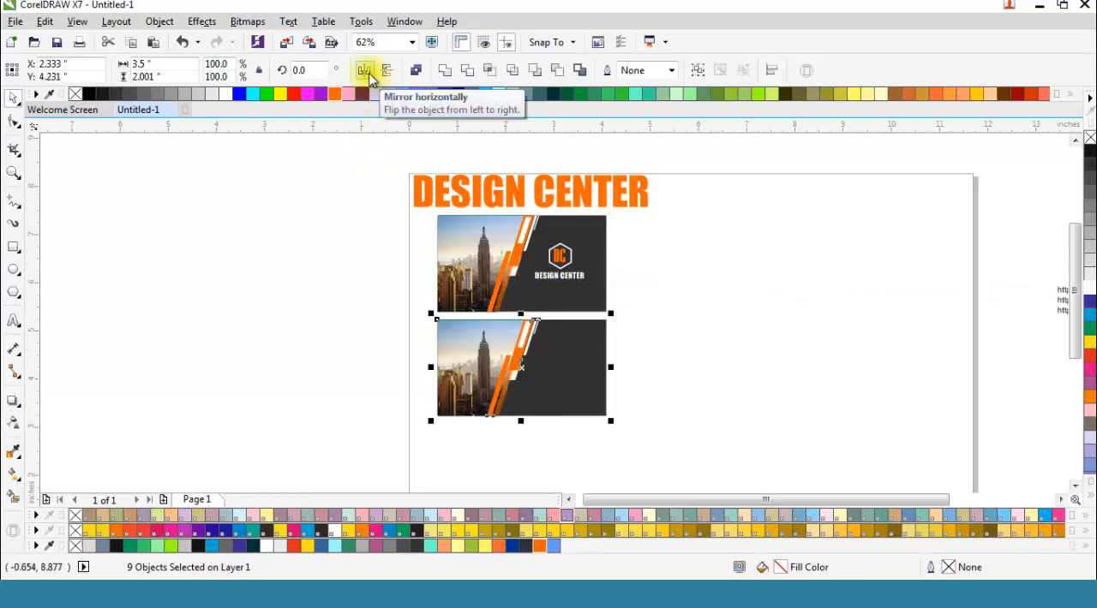
left_click(364, 72)
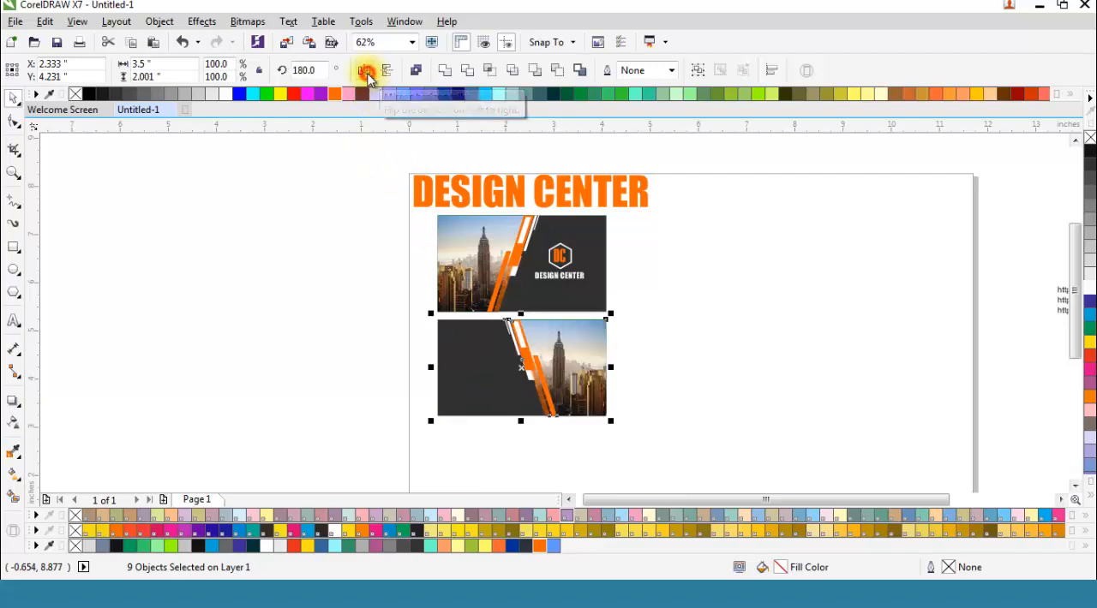
left_click(661, 413)
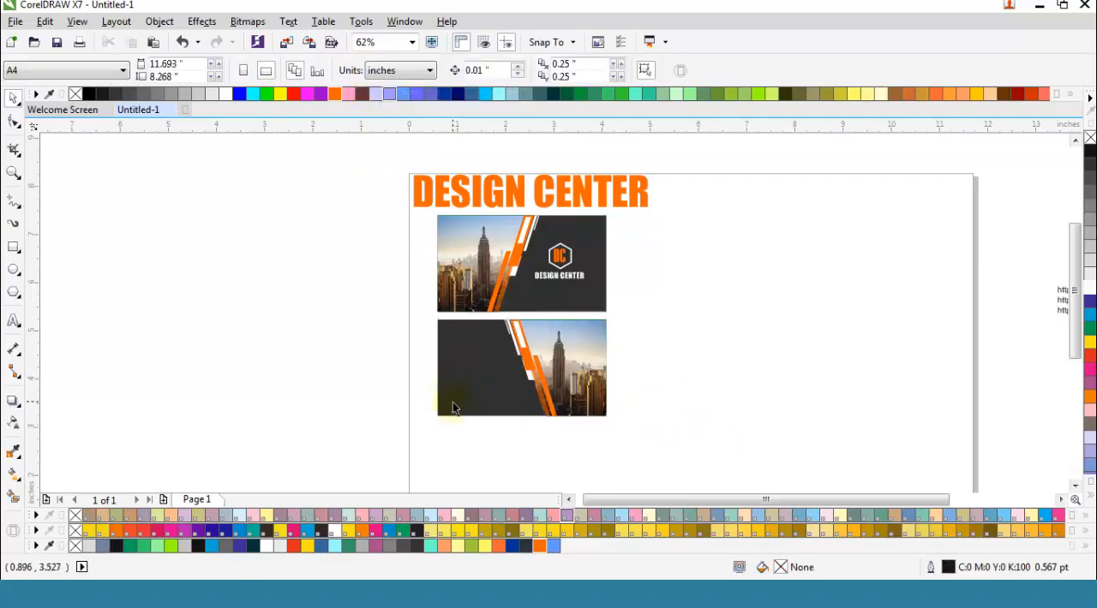
Step: Copy the white "DESIGN CENTER" text onto the second card's dark area, centred at about X 1.312, Y 4.65 inches
scroll(452, 402, "up", 2)
scroll(626, 431, "down", 2)
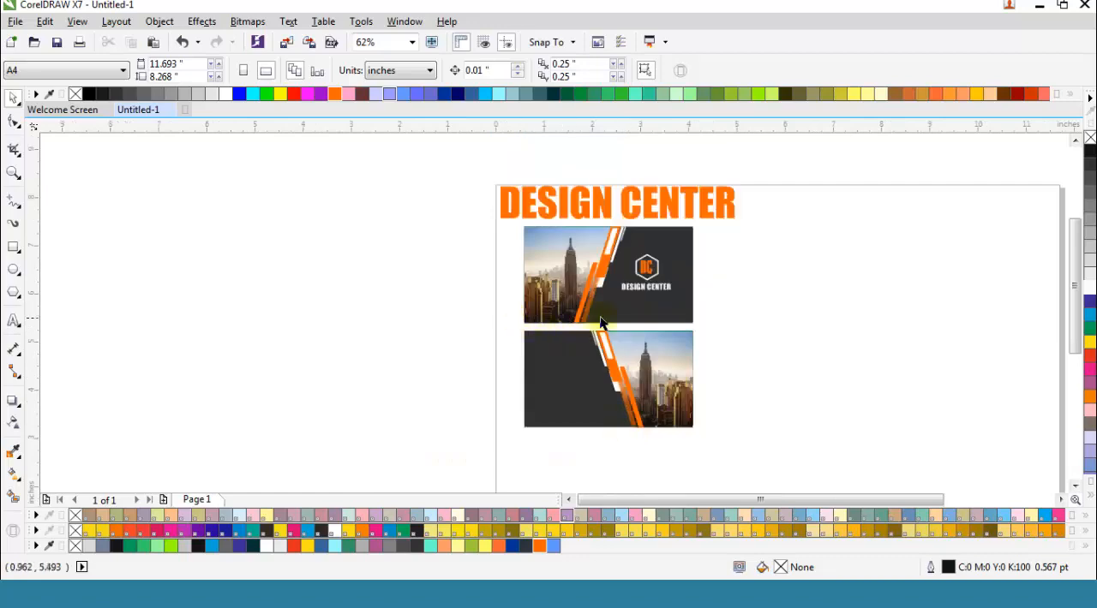
left_click_drag(655, 287, 564, 353)
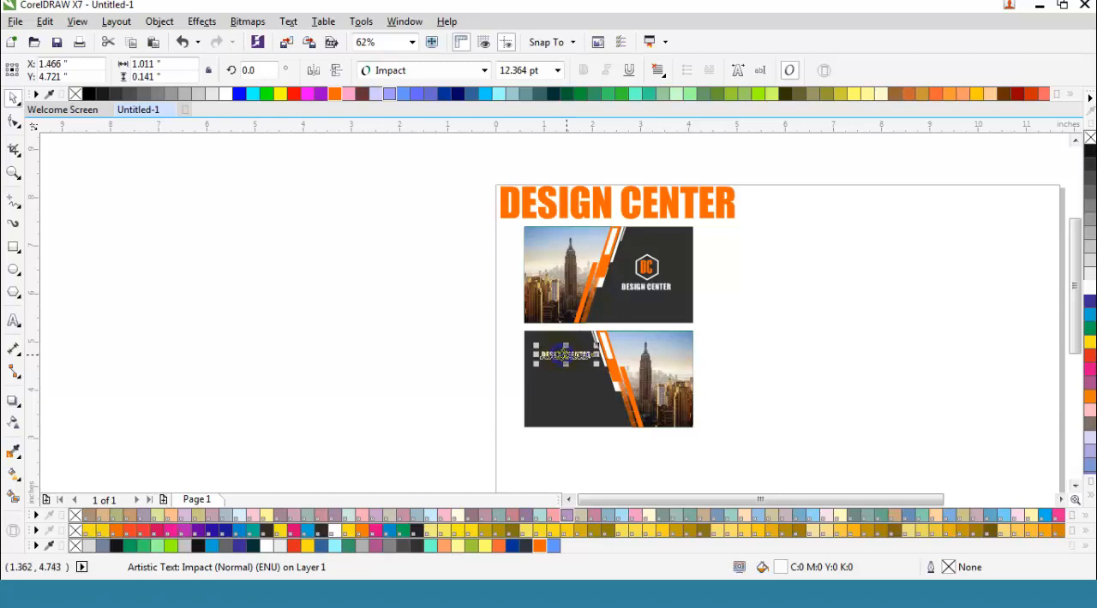
scroll(539, 386, "up", 5)
left_click_drag(653, 268, 624, 283)
left_click(401, 326)
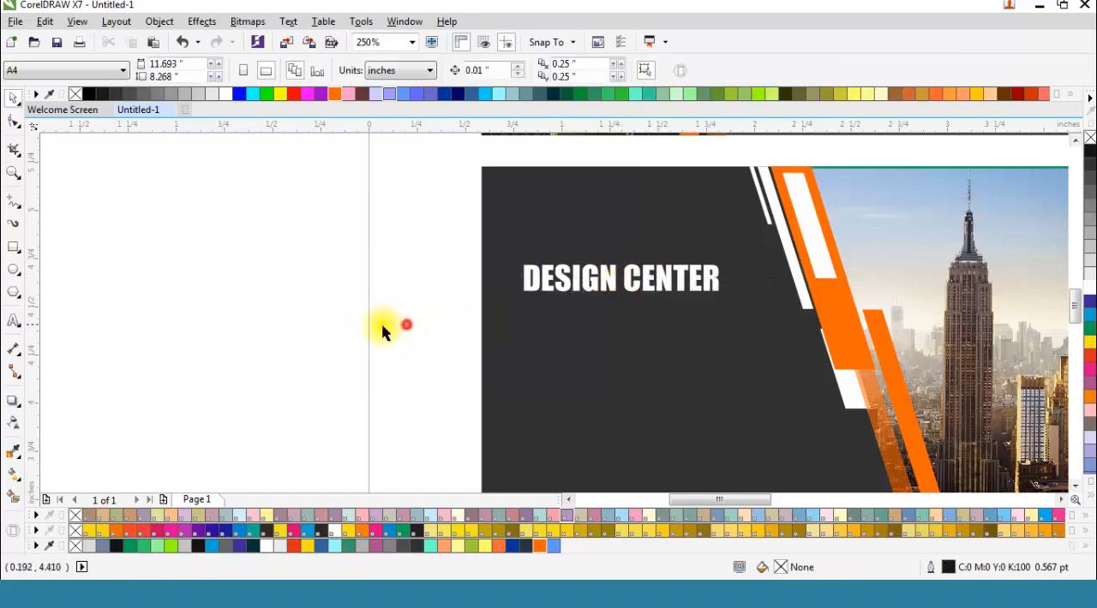
Step: Add the artistic text "GRAPHICS DESIGNER" in Arial near the second card
left_click(13, 319)
left_click(245, 348)
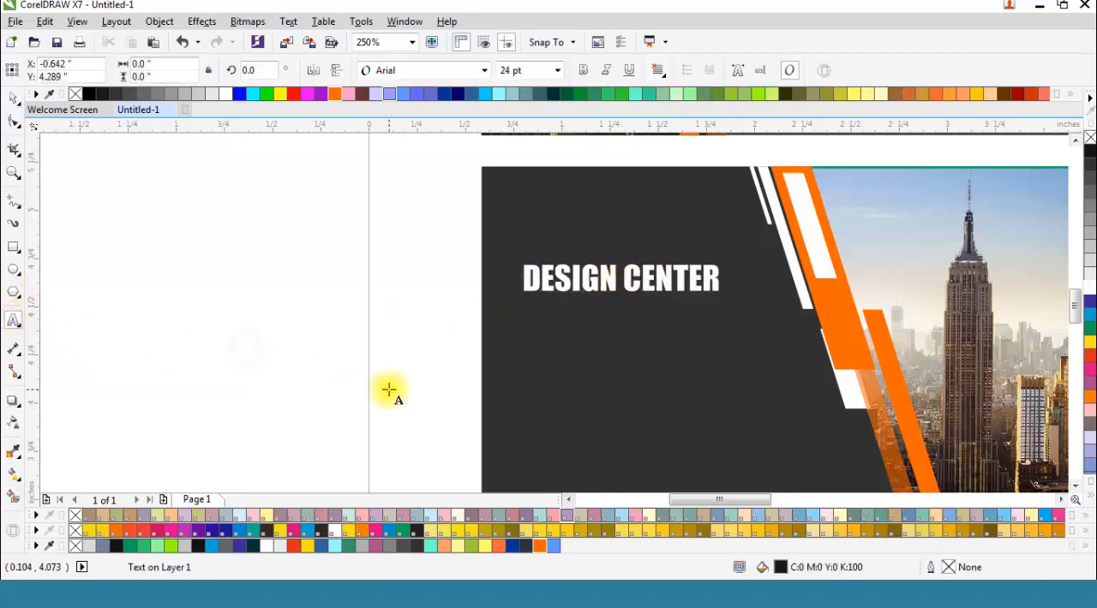
type("GRAPHICS C")
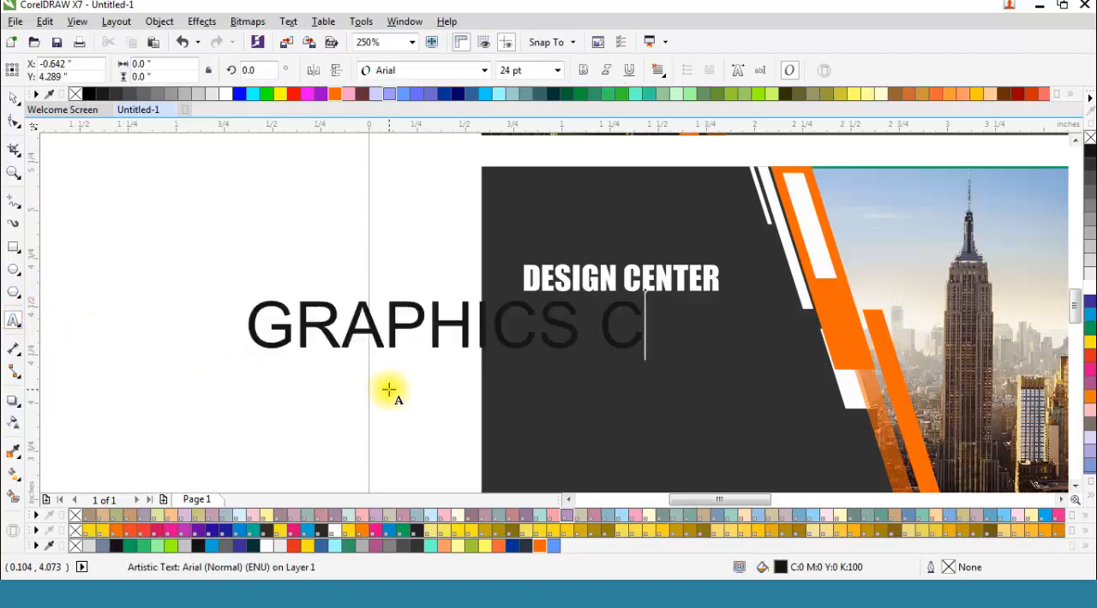
key("BackSpace")
type("DESIGN")
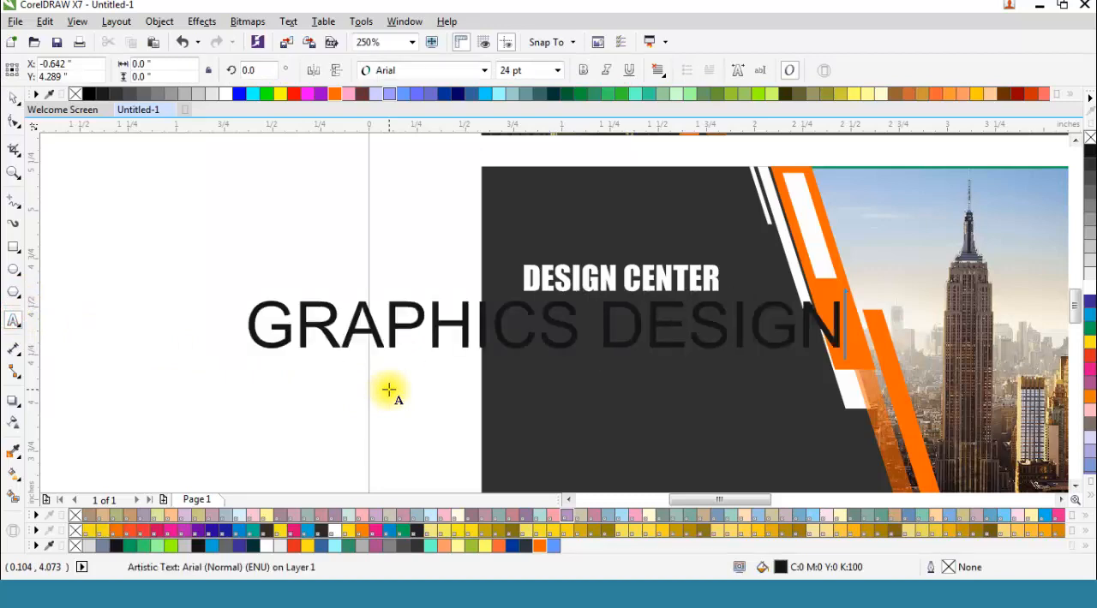
type("ER")
Step: Shrink "GRAPHICS DESIGNER" to about 8.25 pt and place it directly beneath the second card's "DESIGN CENTER", aligned to its left edge
left_click(13, 97)
left_click_drag(243, 294, 352, 323)
left_click_drag(790, 340, 668, 310)
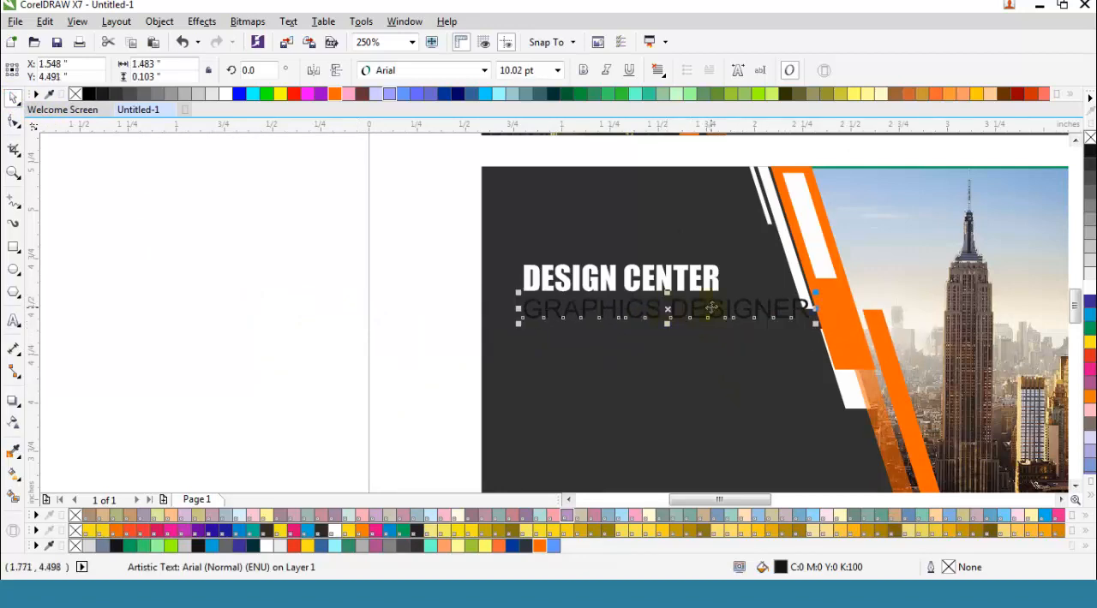
scroll(711, 309, "up", 2)
left_click_drag(913, 334, 881, 331)
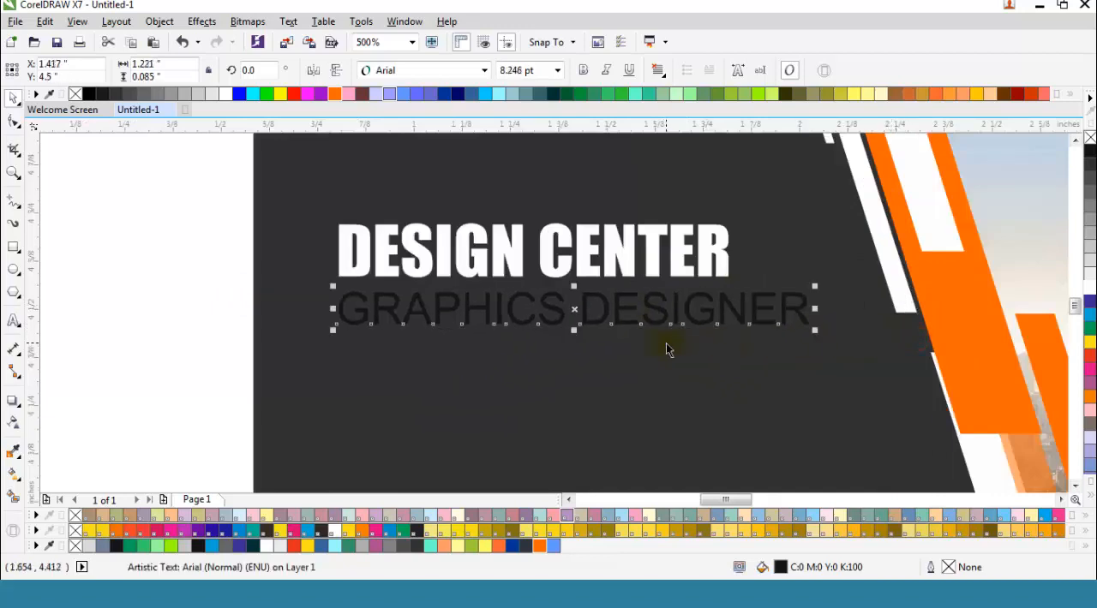
key("Up")
key("Up")
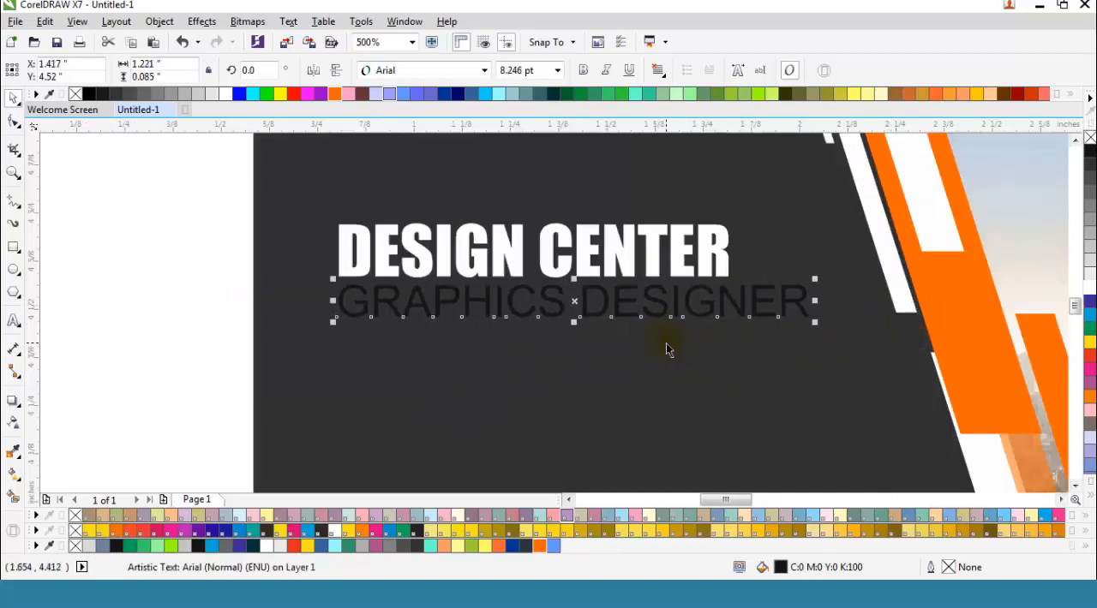
Step: Fill the "GRAPHICS DESIGNER" text white
left_click(622, 247)
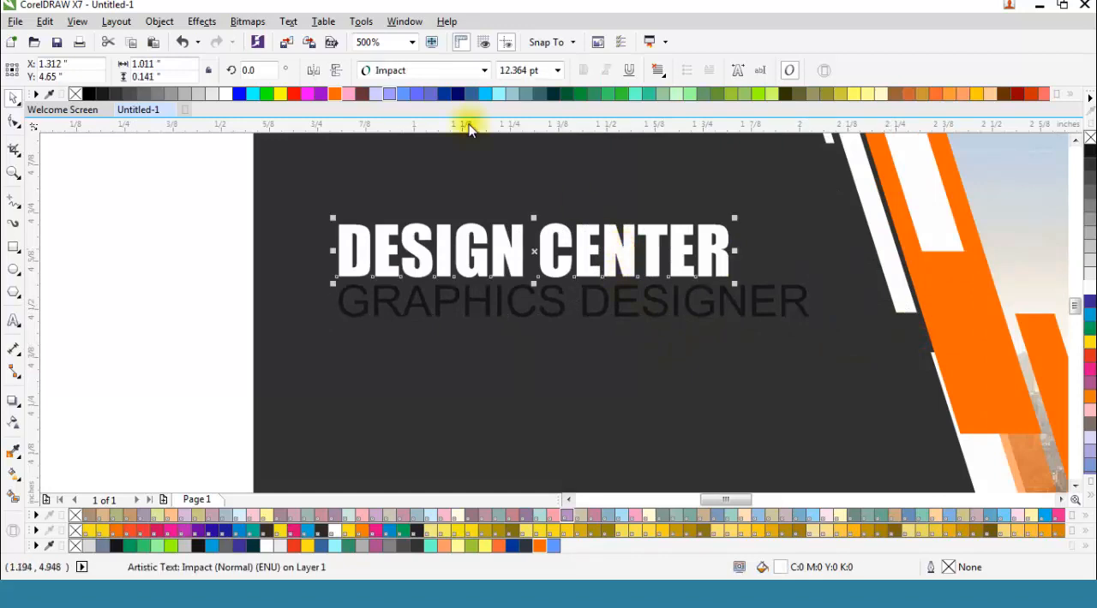
left_click(489, 305)
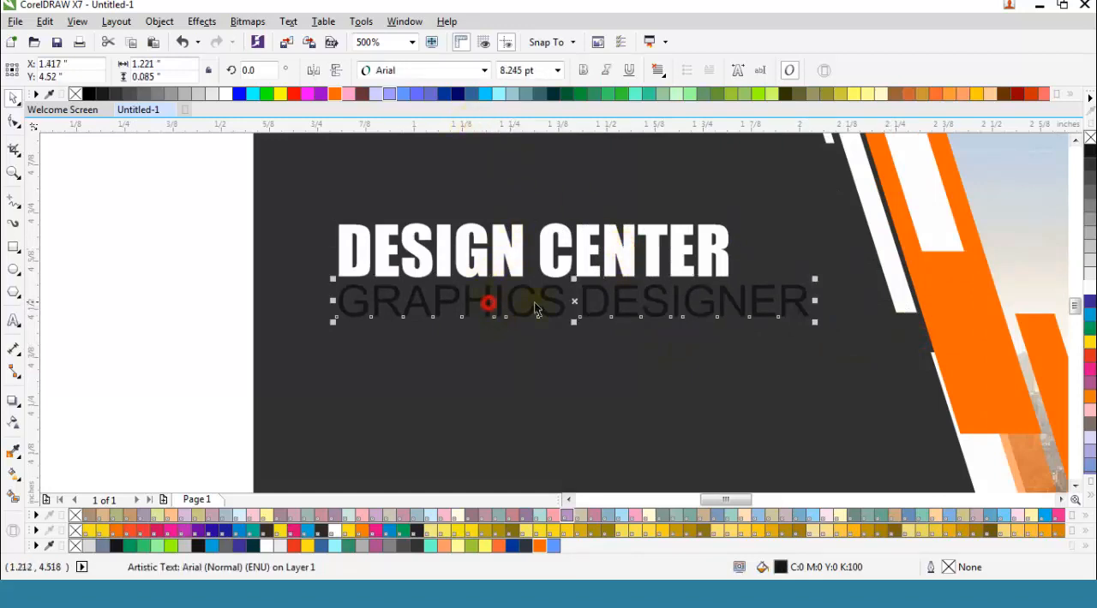
left_click(1086, 285)
left_click(132, 263)
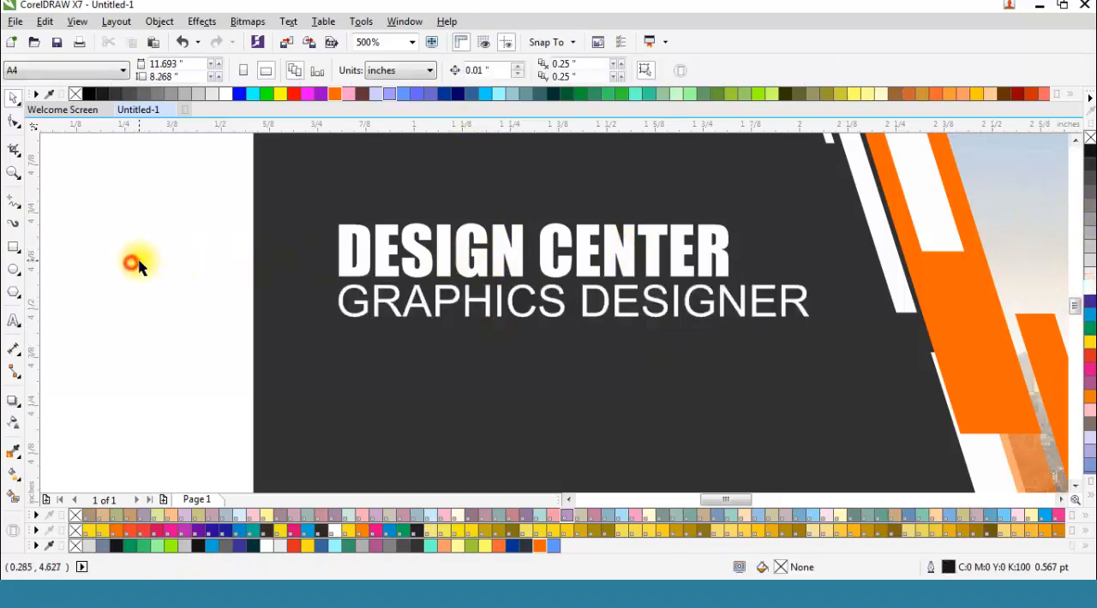
Step: Draw a bar about 0.5 by 0.012 inches beneath "GRAPHICS DESIGNER" and fill it orange (#FF6600) without an outline
left_click(13, 246)
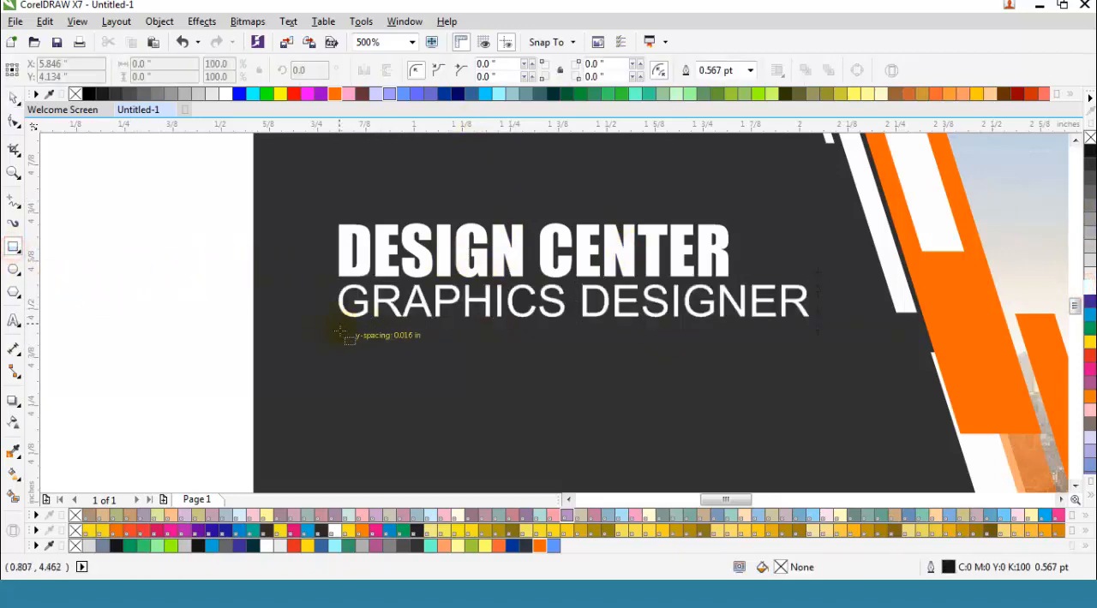
left_click_drag(341, 333, 535, 334)
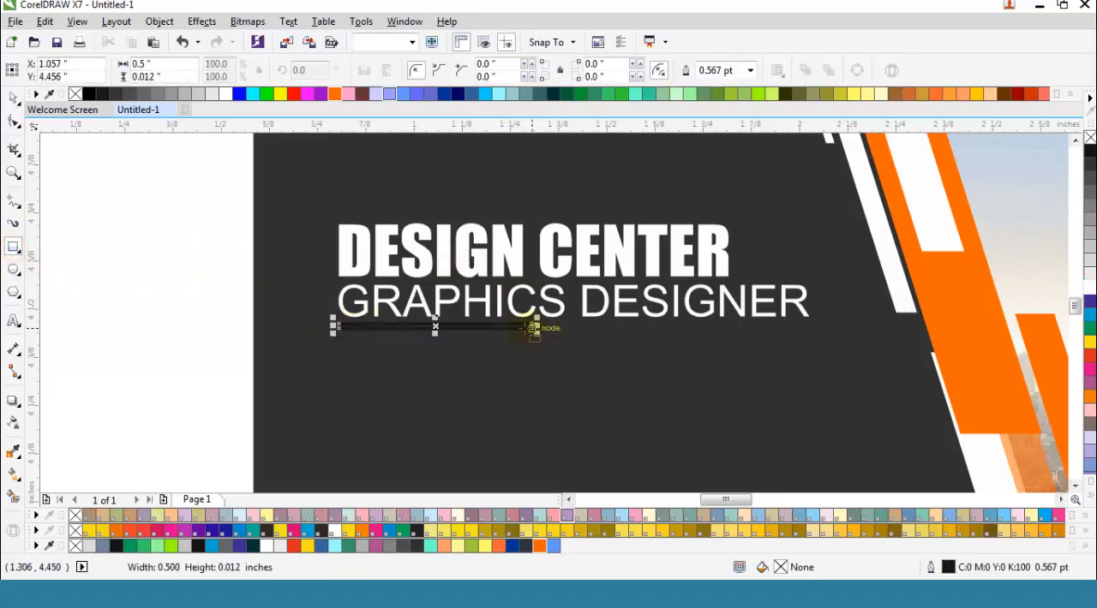
left_click(1086, 285)
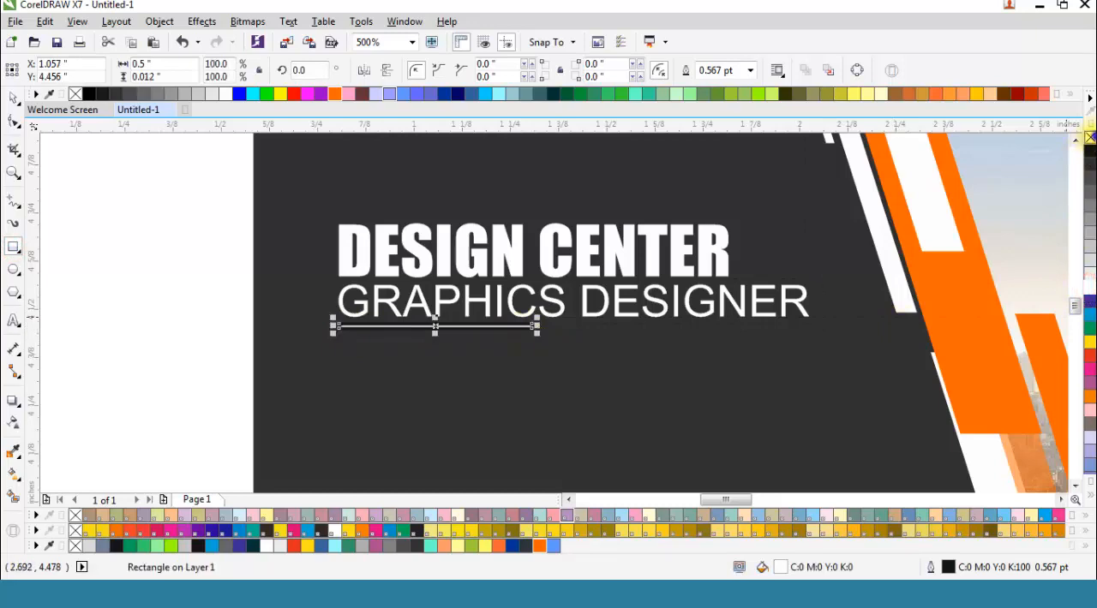
right_click(1090, 138)
left_click(540, 546)
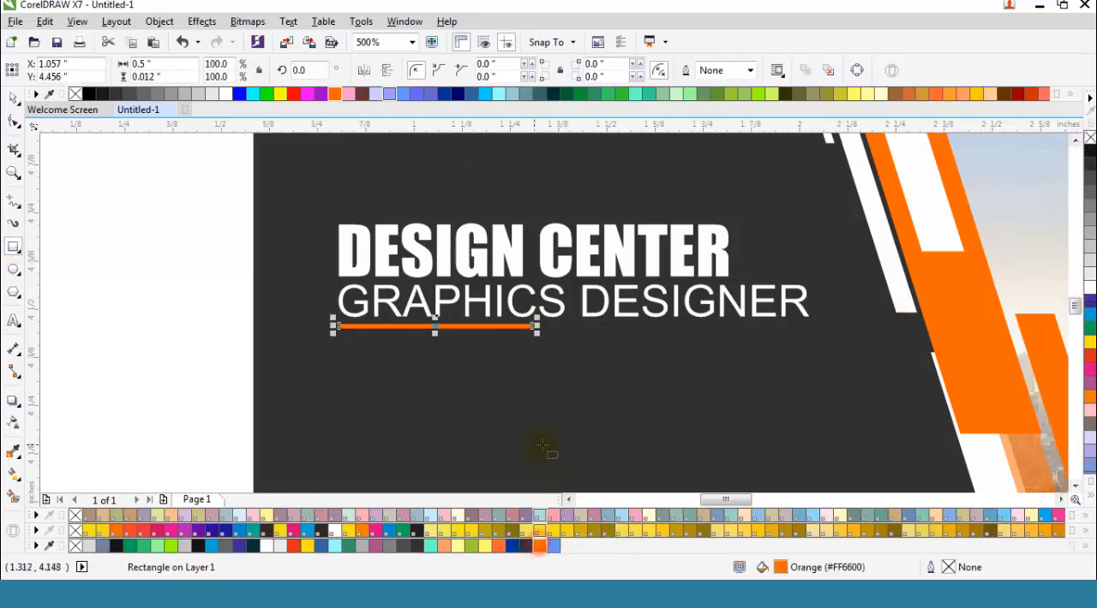
Step: Nudge the orange bar slightly down to about Y 4.446 inches and deselect it
key("Down")
key("Down")
key("Up")
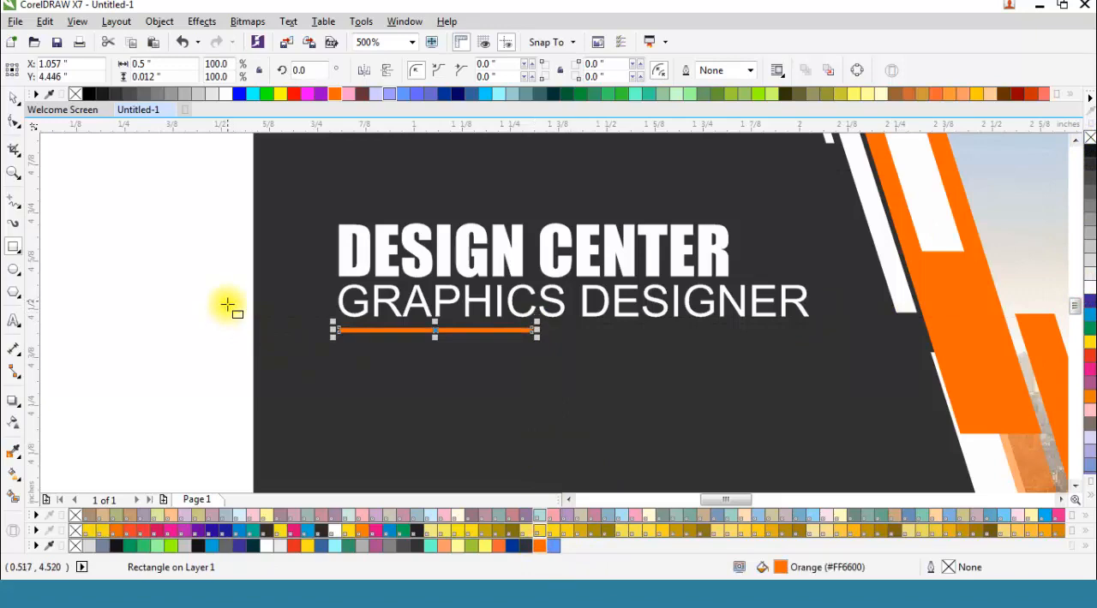
key("F12")
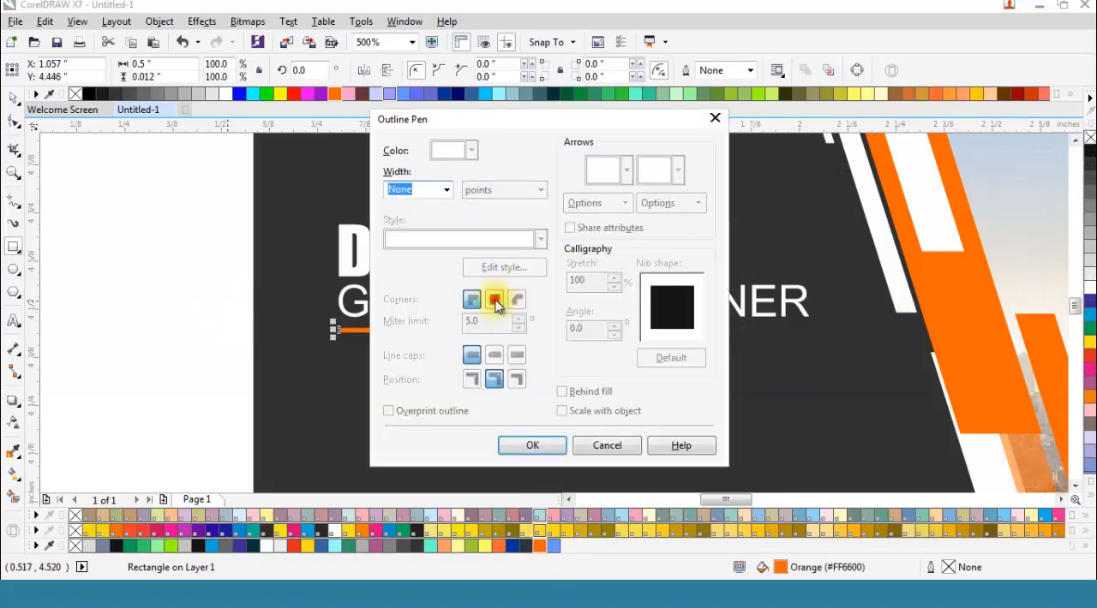
left_click(632, 450)
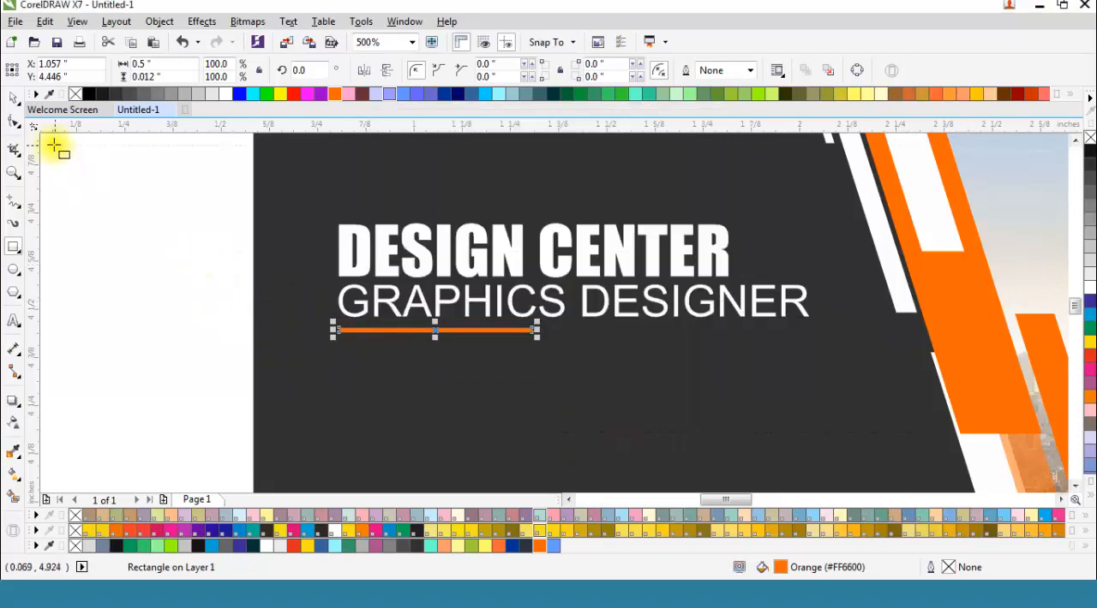
scroll(492, 324, "down", 1)
left_click(318, 299)
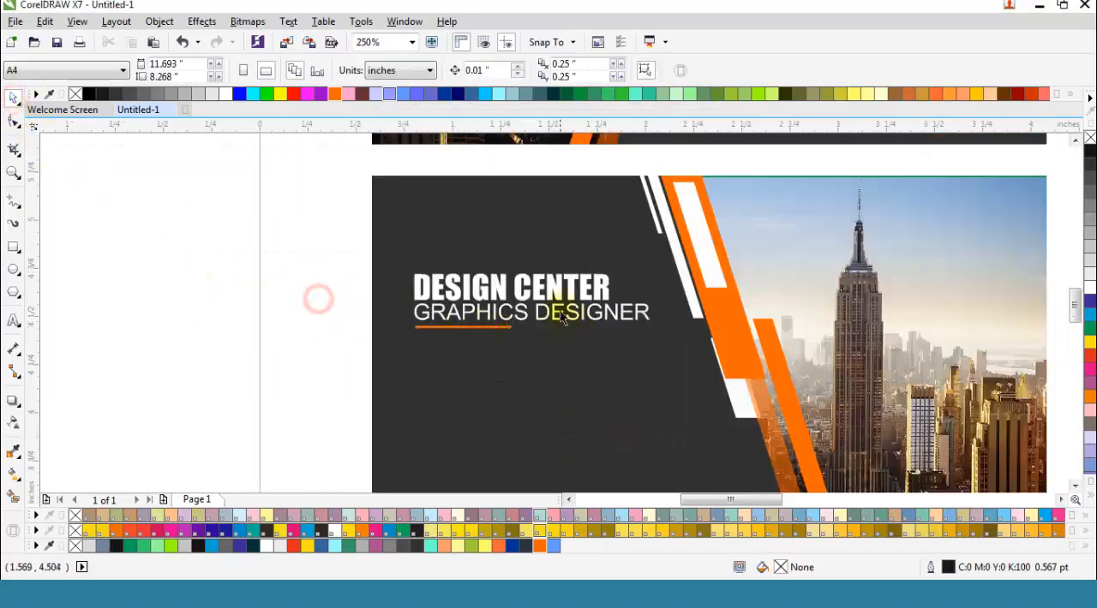
Step: Draw a circle about 0.219 inches wide below the orange bar, filled orange (#FF6600) with no outline
scroll(529, 329, "down", 1)
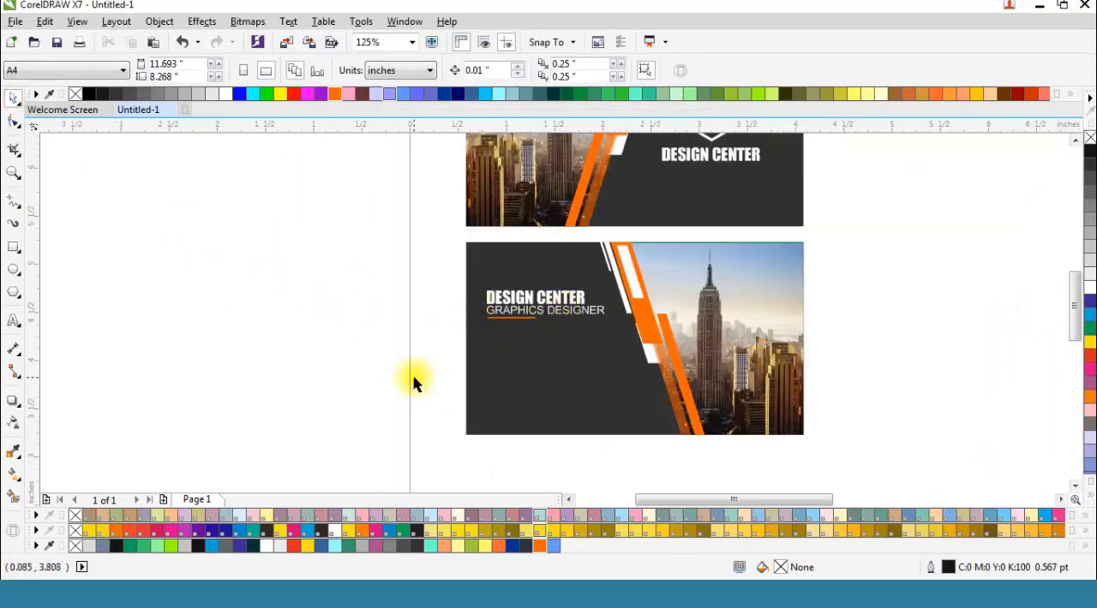
left_click(12, 269)
scroll(524, 392, "up", 1)
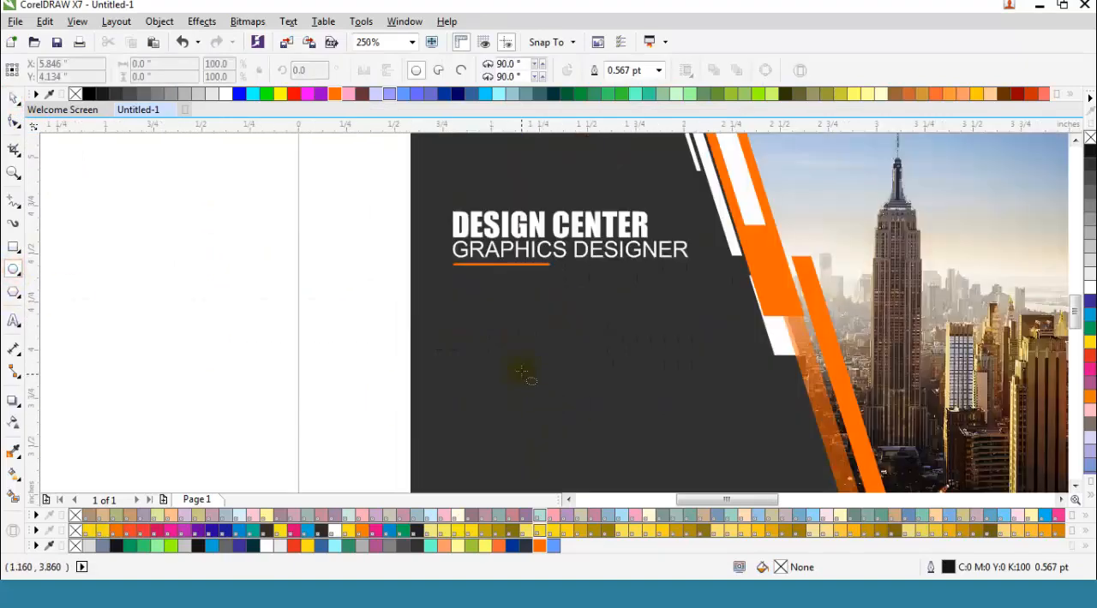
scroll(456, 304, "up", 1)
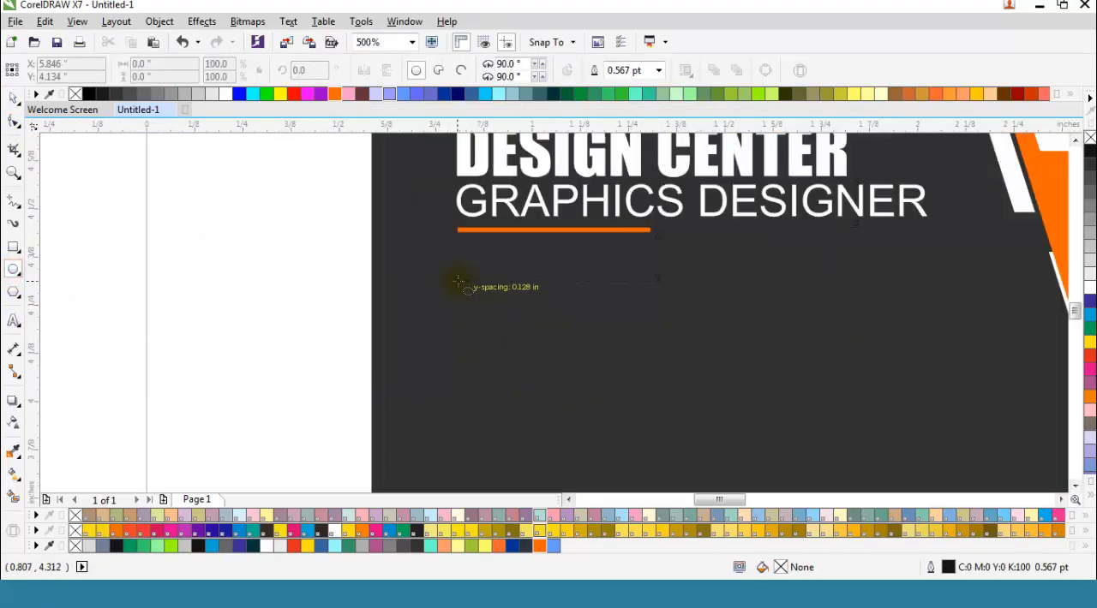
left_click_drag(459, 281, 547, 370)
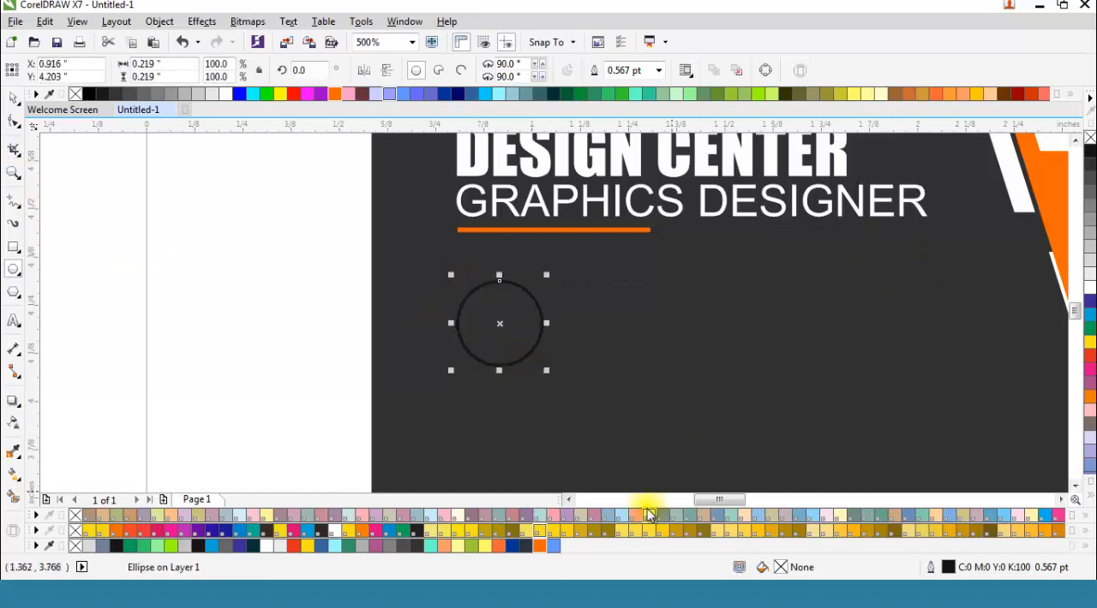
left_click(539, 546)
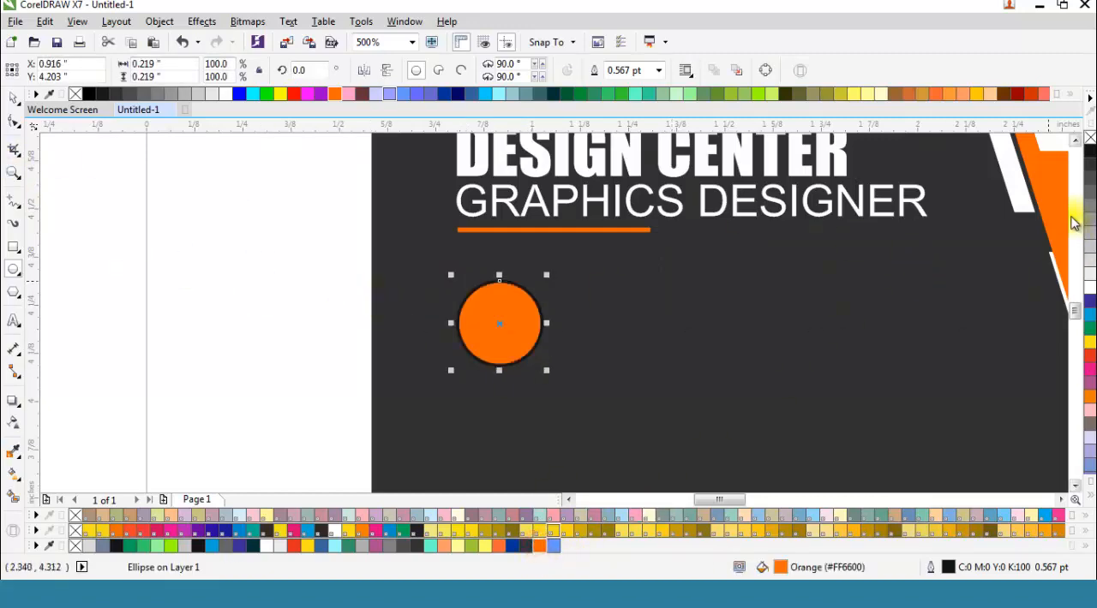
right_click(1090, 137)
Step: Create a concentric copy of the orange circle scaled to about 0.117 inches and fill it white
scroll(512, 308, "up", 2)
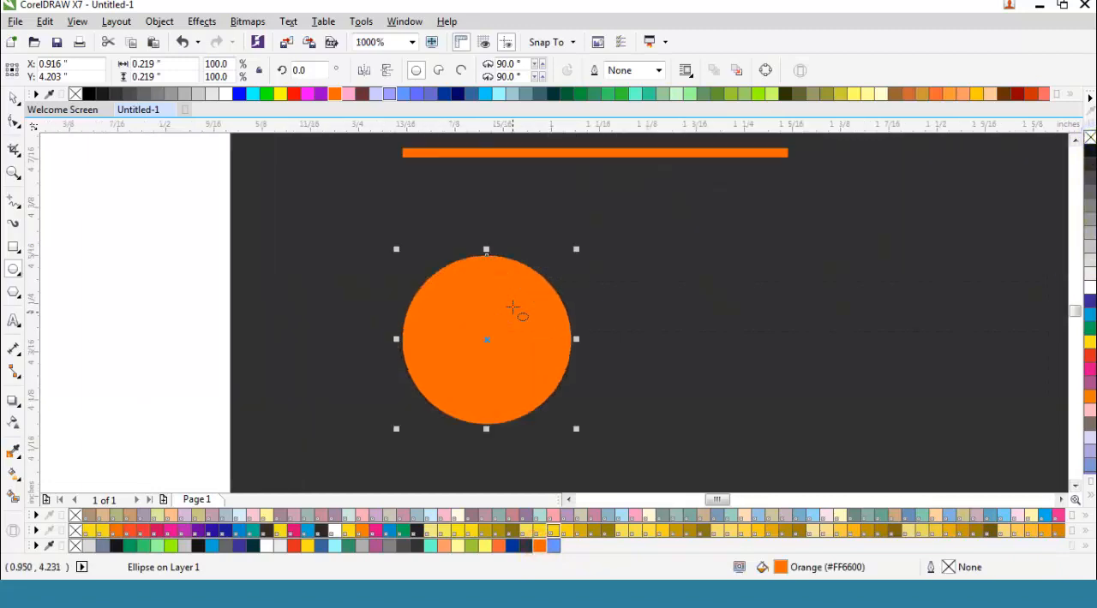
left_click(13, 98)
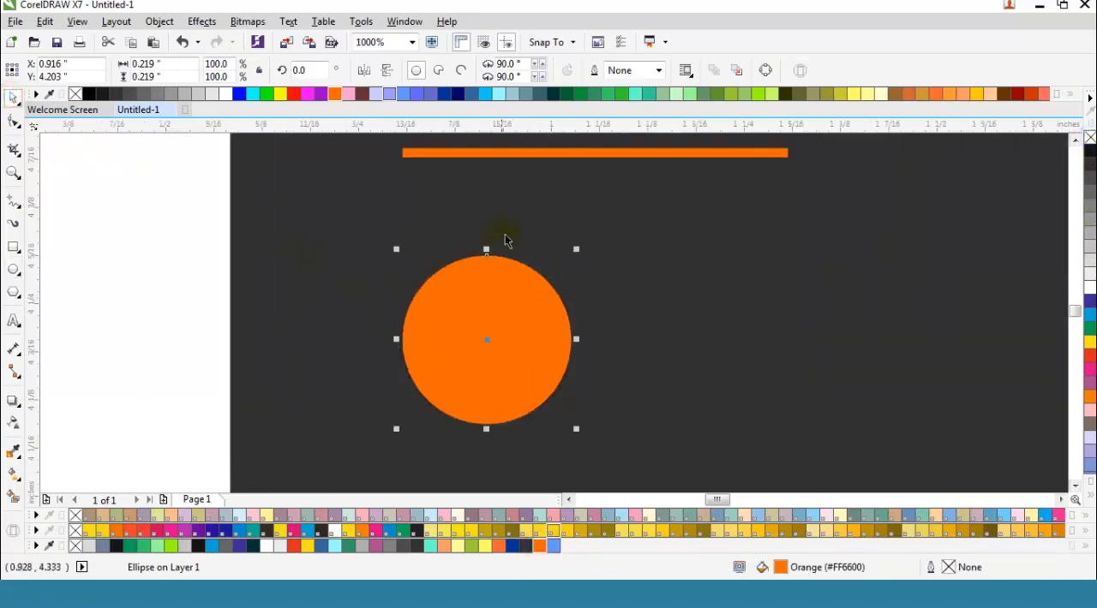
left_click_drag(576, 250, 554, 293)
left_click(1088, 288)
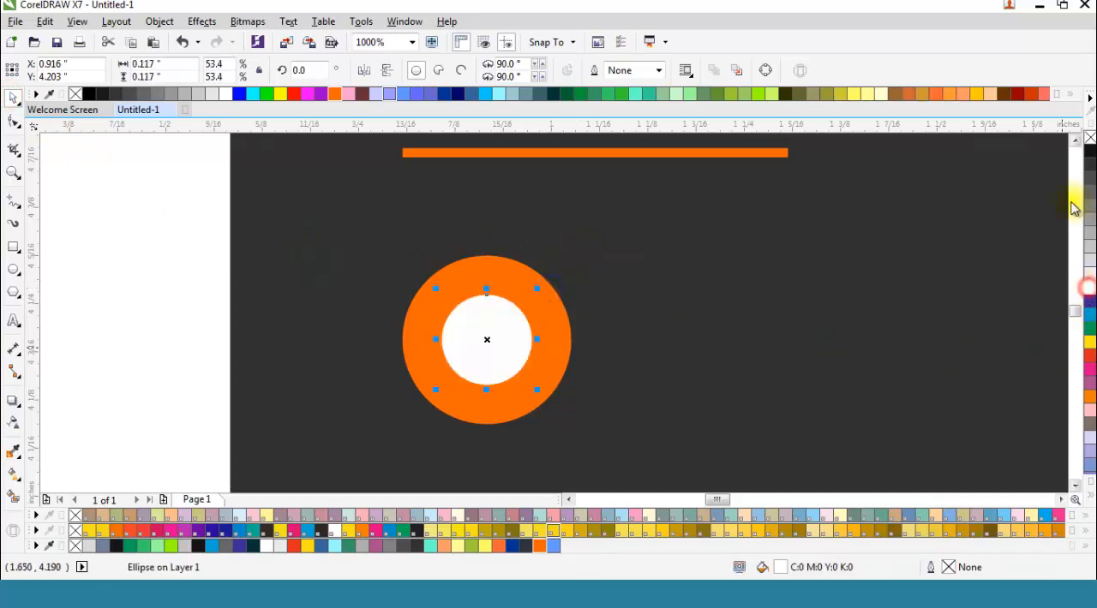
Step: Move the white circle up to about Y 4.244 inches and stretch it into an ellipse about 0.161 inches wide
left_click_drag(487, 340, 488, 318)
scroll(485, 318, "up", 2)
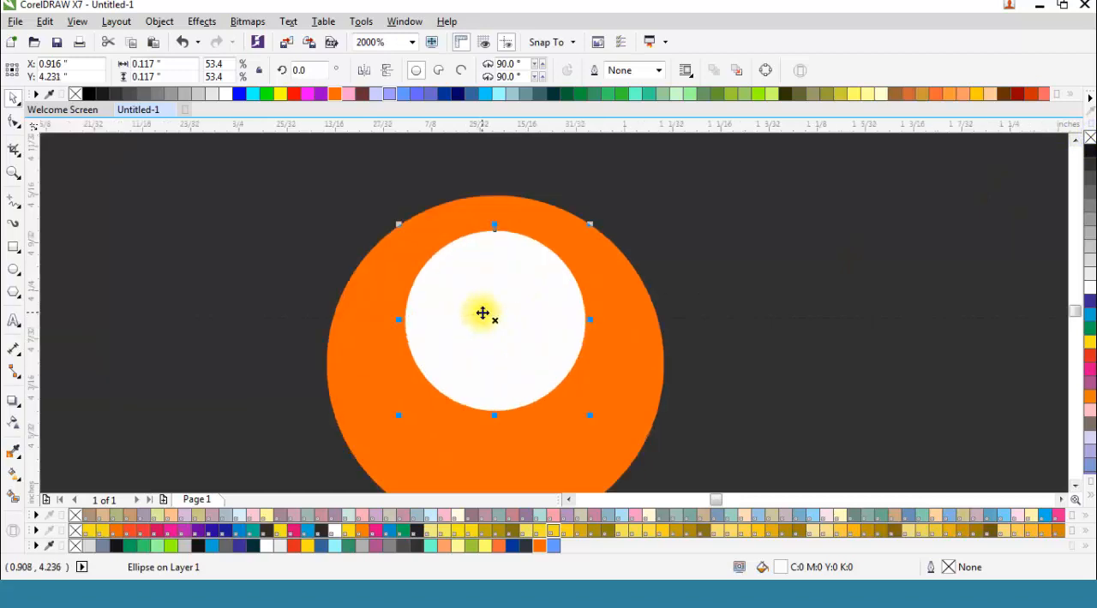
left_click_drag(494, 319, 494, 300)
left_click_drag(589, 300, 622, 299)
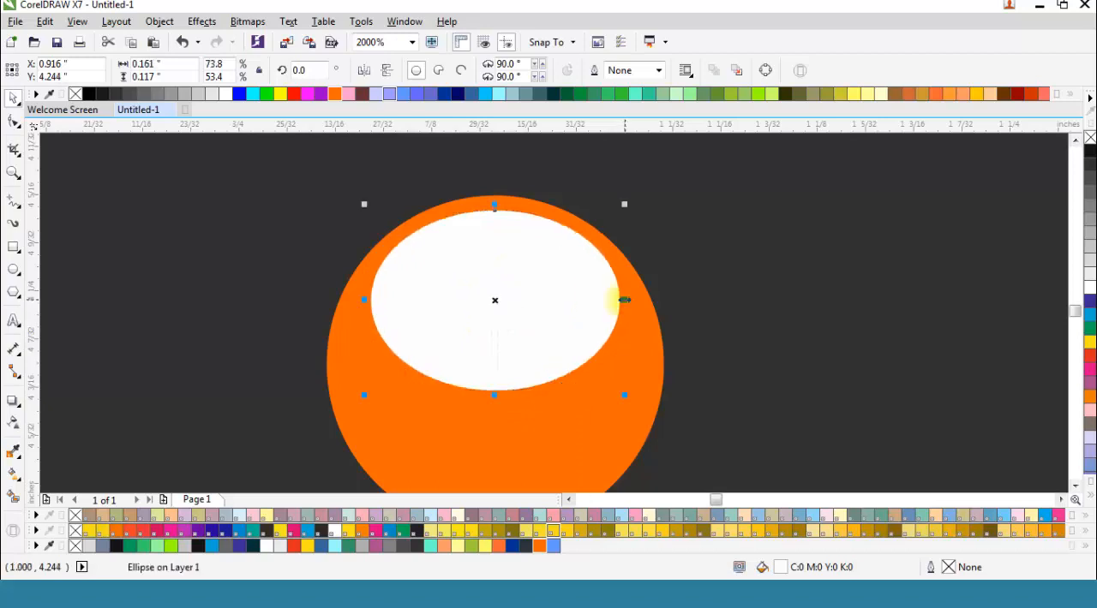
Step: Lower the white ellipse slightly and stretch it upward to about 0.123 inches high, centred near Y 4.242 inches
left_click_drag(497, 300, 496, 310)
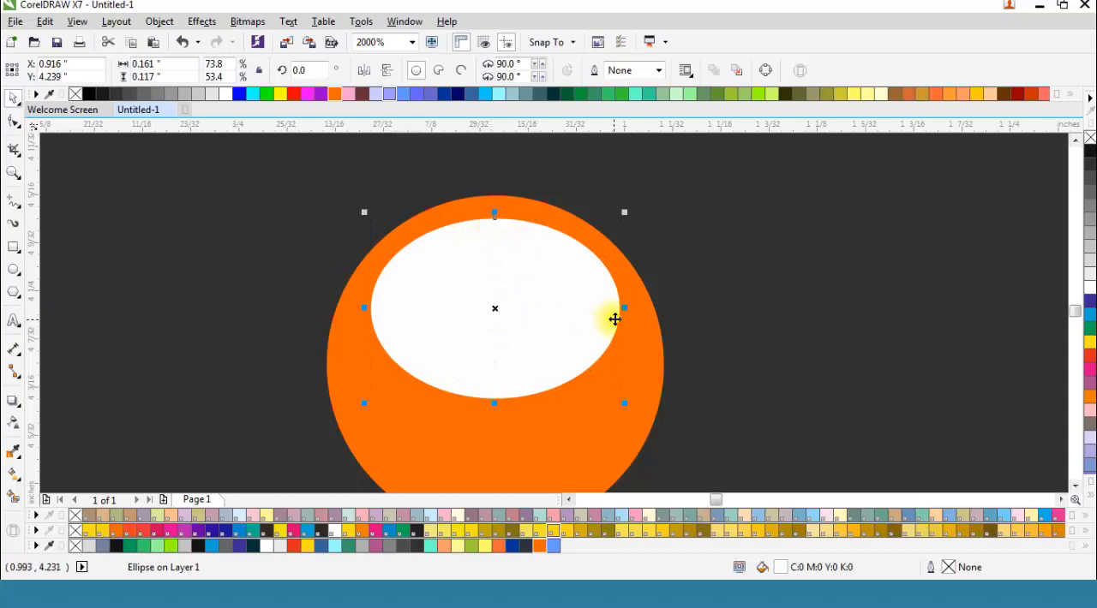
left_click_drag(496, 208, 497, 201)
key("ctrl+z")
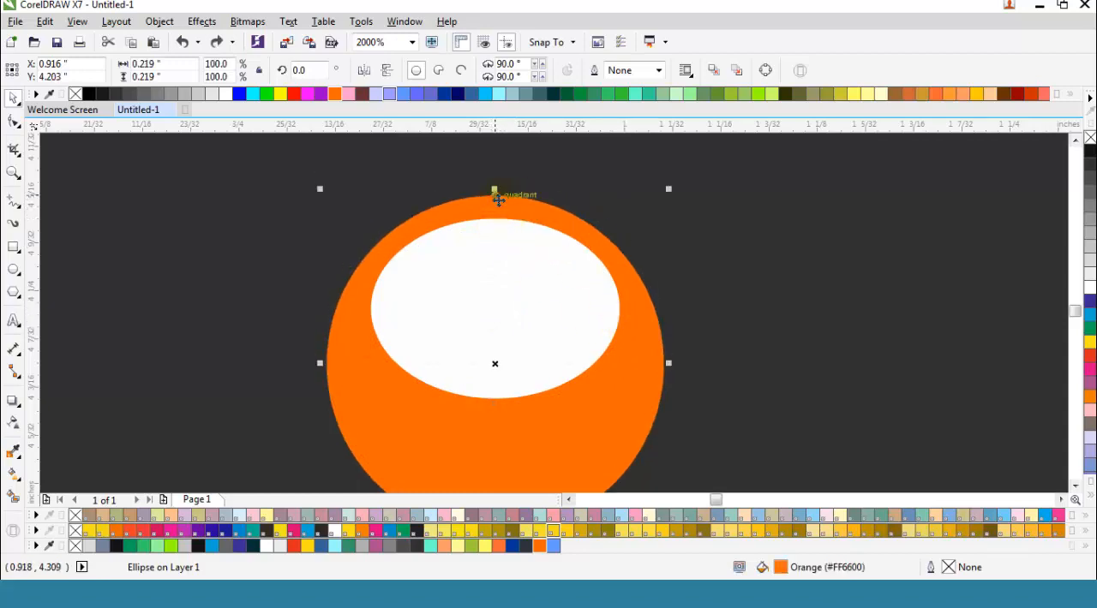
left_click(502, 269)
left_click_drag(495, 211, 494, 202)
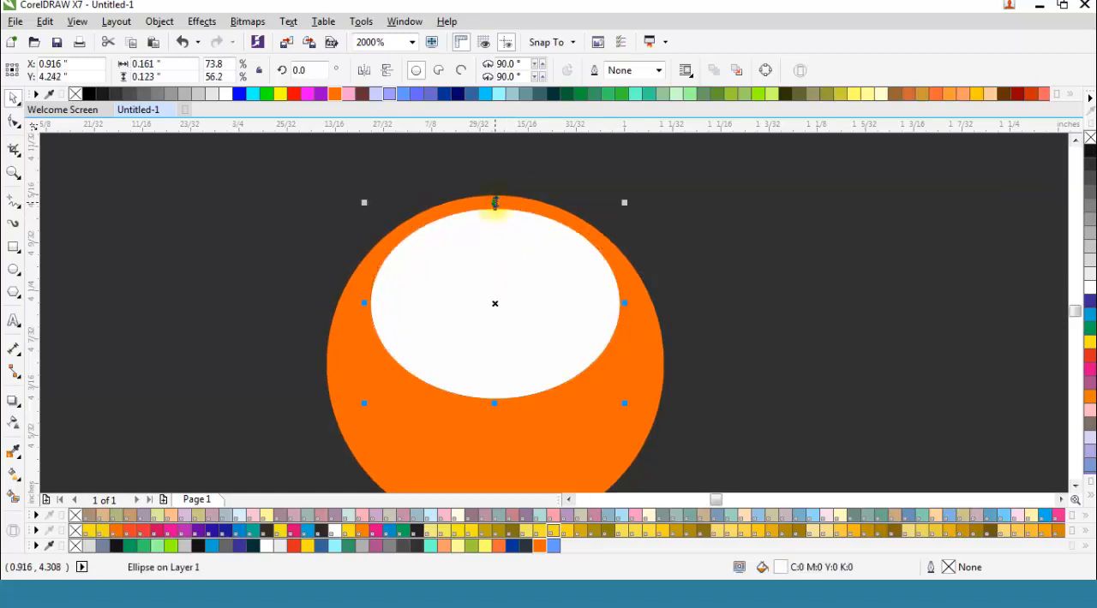
Step: Apply a vertical linear transparency to the white ellipse, fading it out downward as a glossy highlight
left_click(13, 422)
left_click_drag(521, 350, 495, 396)
left_click_drag(495, 209, 493, 150)
left_click_drag(494, 275, 494, 196)
left_click_drag(495, 397, 494, 363)
left_click_drag(493, 152, 494, 163)
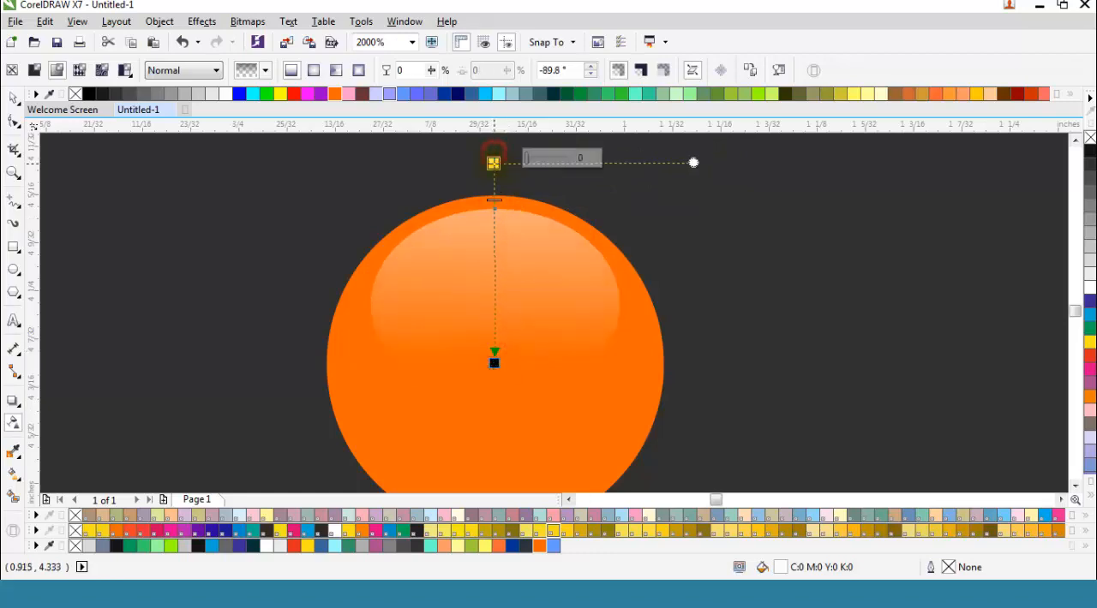
Step: Group the transparent white highlight with the orange circle
left_click(11, 99)
key("F3")
left_click_drag(198, 183, 649, 441)
right_click(512, 285)
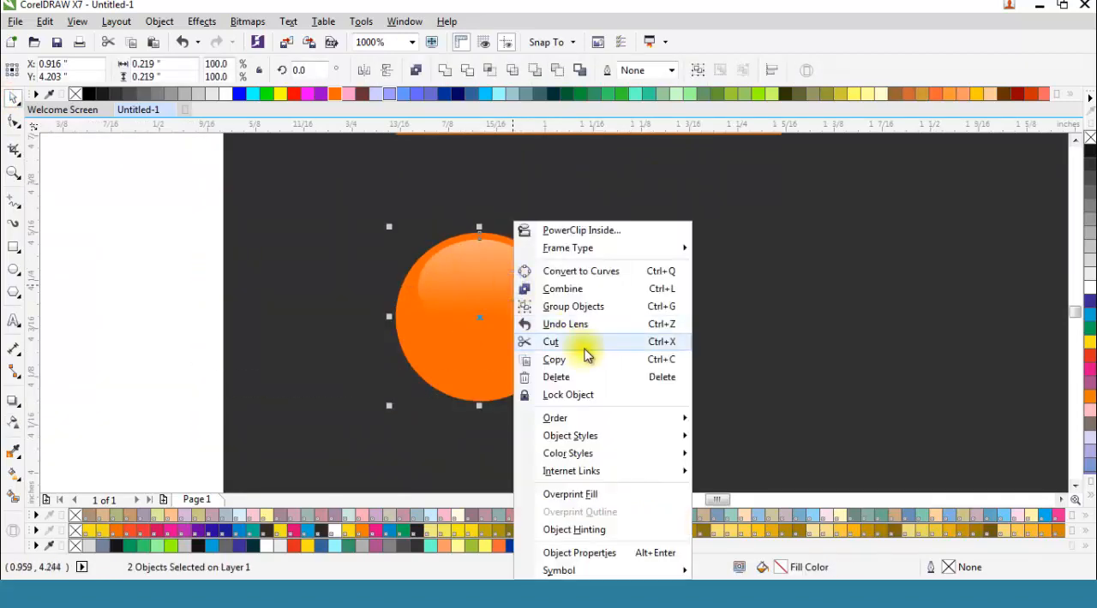
left_click(614, 309)
Step: Scale the glossy orange circle group down around its centre to about 0.187 inches wide
key("F3")
scroll(484, 299, "down", 1)
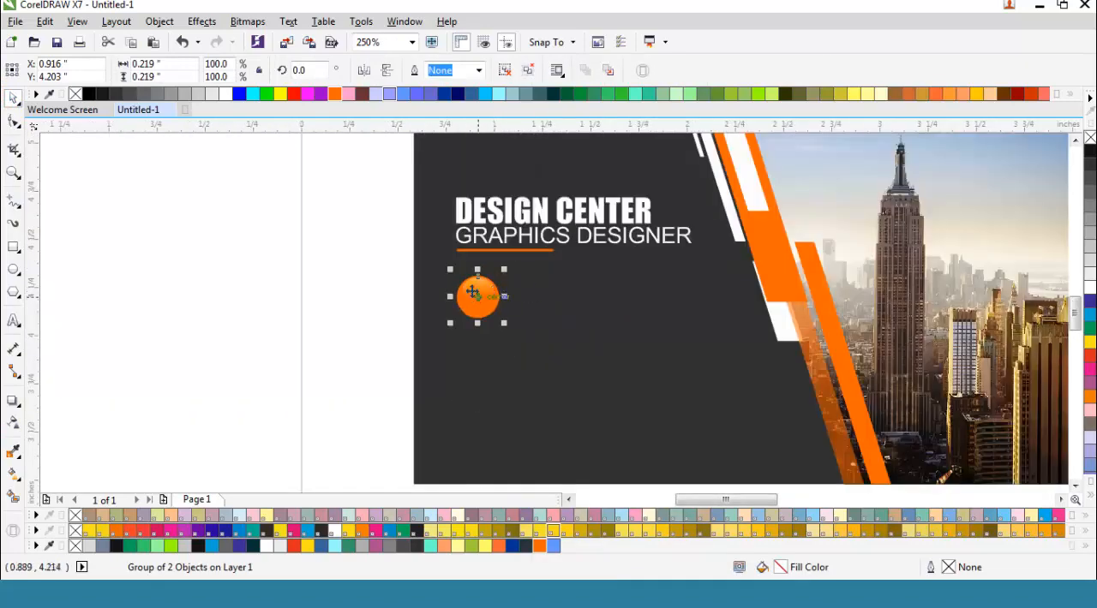
scroll(473, 296, "up", 1)
scroll(480, 281, "up", 1)
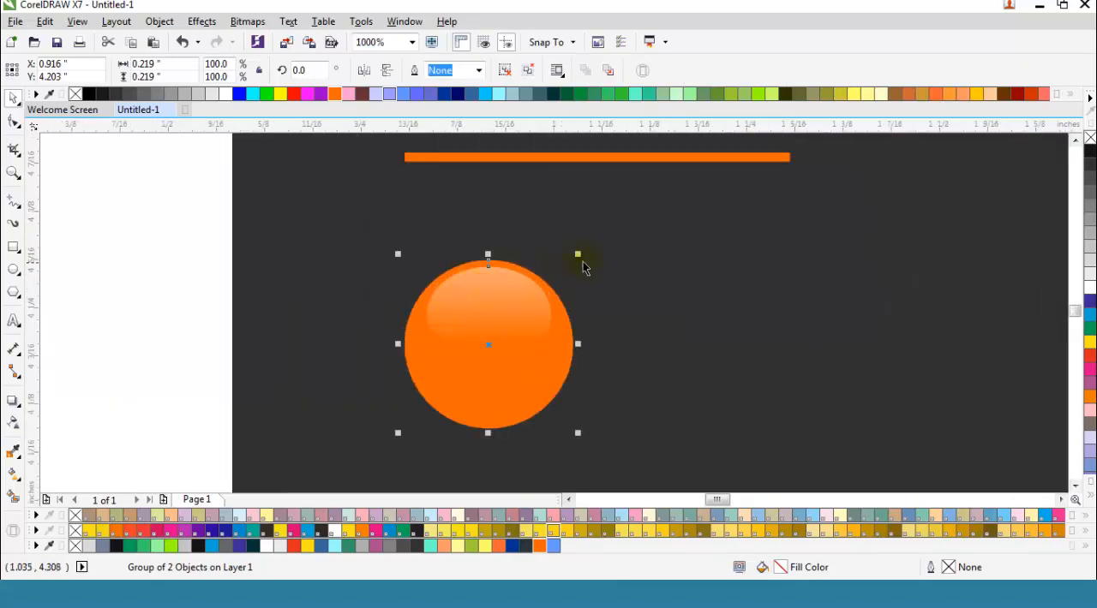
left_click_drag(580, 255, 519, 248)
scroll(514, 246, "down", 2)
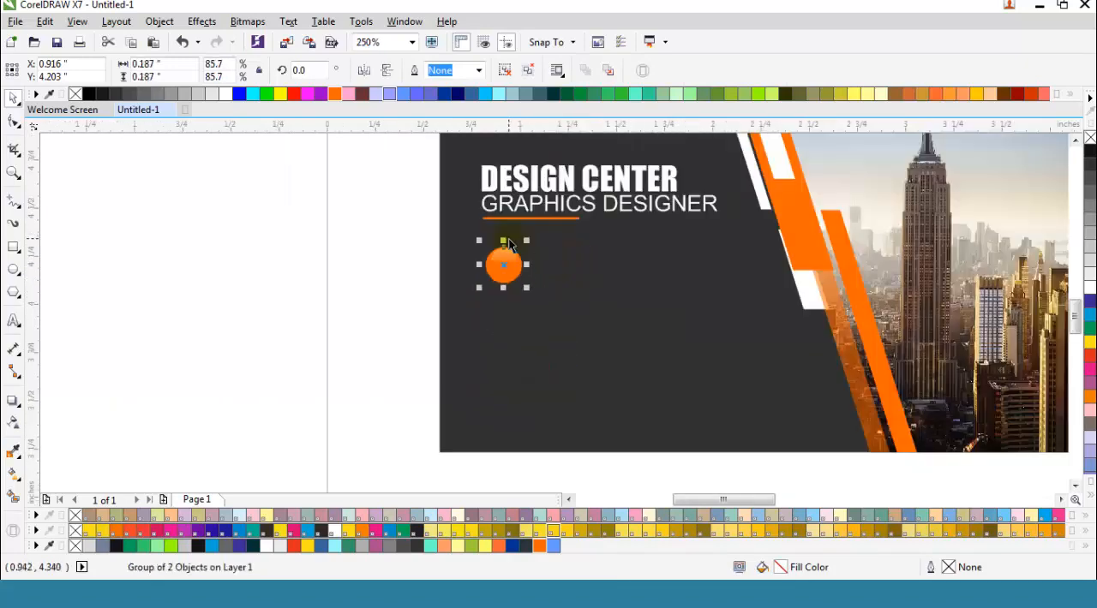
Step: Copy the glossy circle straight down to about Y 3.88 inches and repeat the copy to make a column of three
left_click_drag(505, 288, 505, 320)
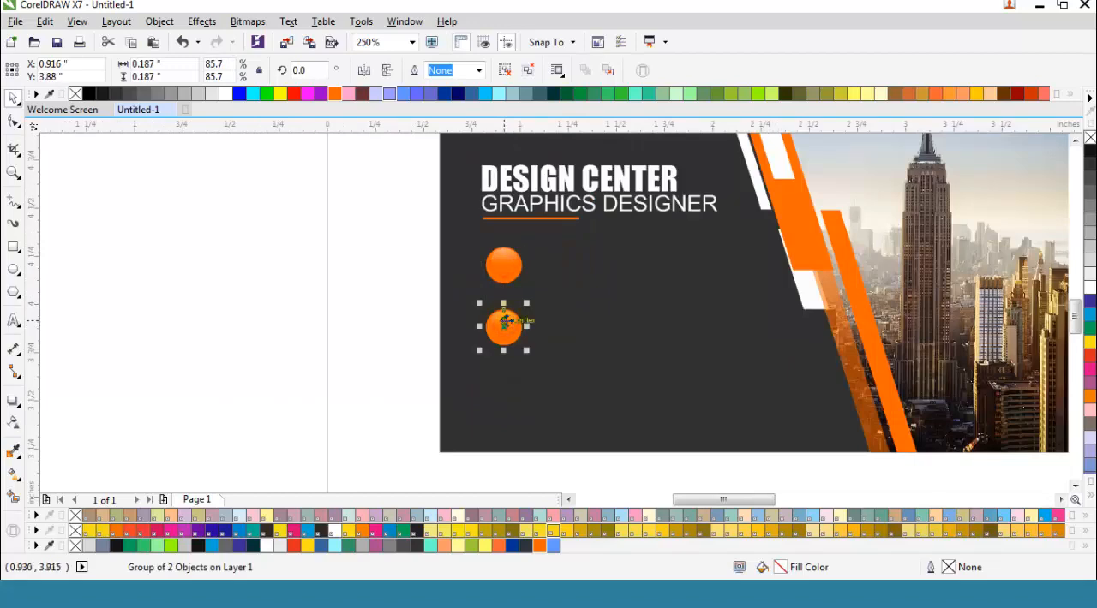
key("ctrl+d")
left_click(374, 312)
left_click_drag(405, 228, 579, 452)
left_click(362, 347)
Step: Move the YouTube, Facebook and Twitter URL lines from outside the page to beside the back card
scroll(289, 337, "down", 2)
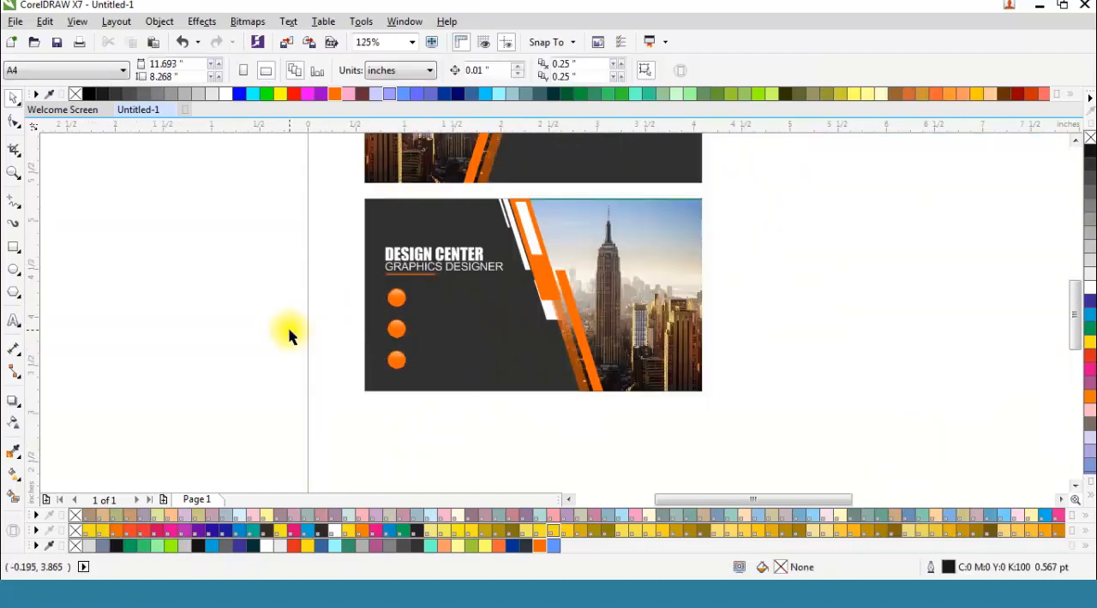
scroll(289, 337, "down", 1)
left_click_drag(898, 205, 1000, 255)
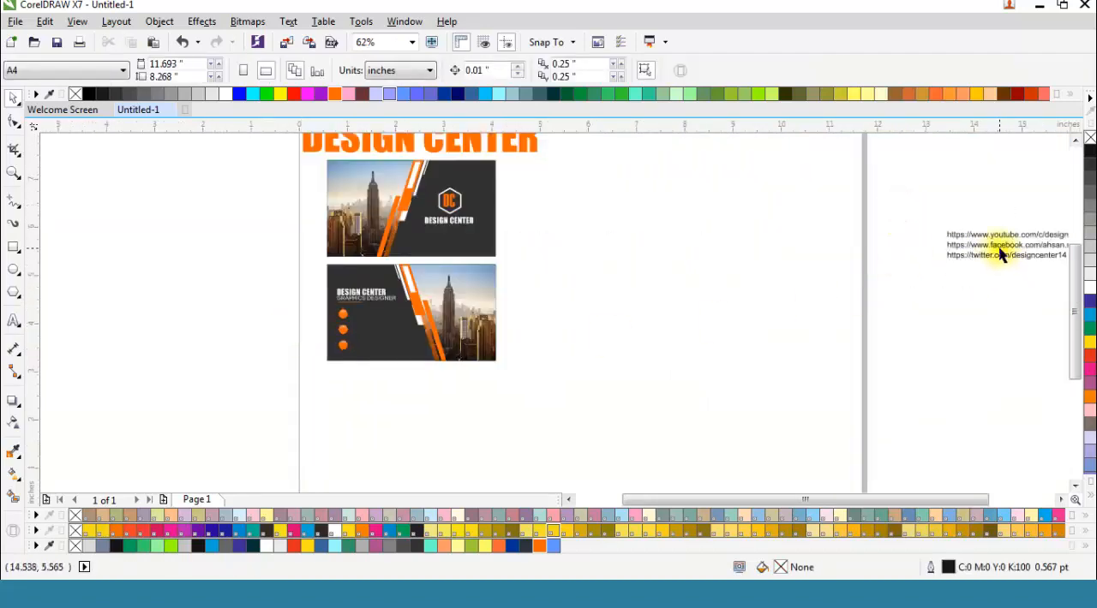
left_click(1003, 235)
left_click(1003, 247, "shift")
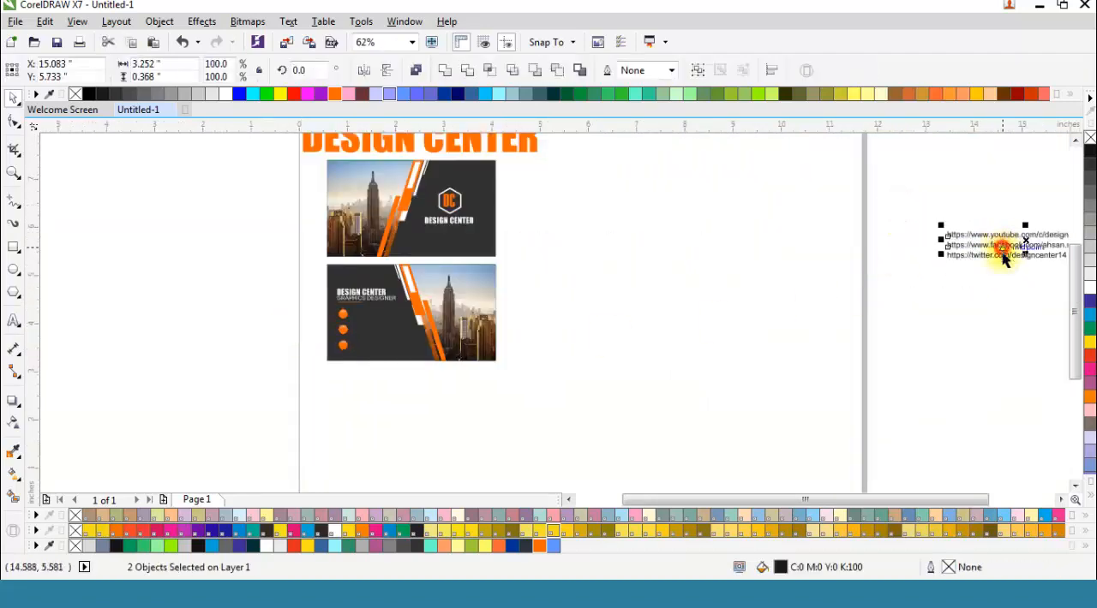
left_click(1005, 257, "shift")
left_click_drag(1003, 246, 248, 315)
left_click(294, 265)
scroll(294, 309, "up", 2)
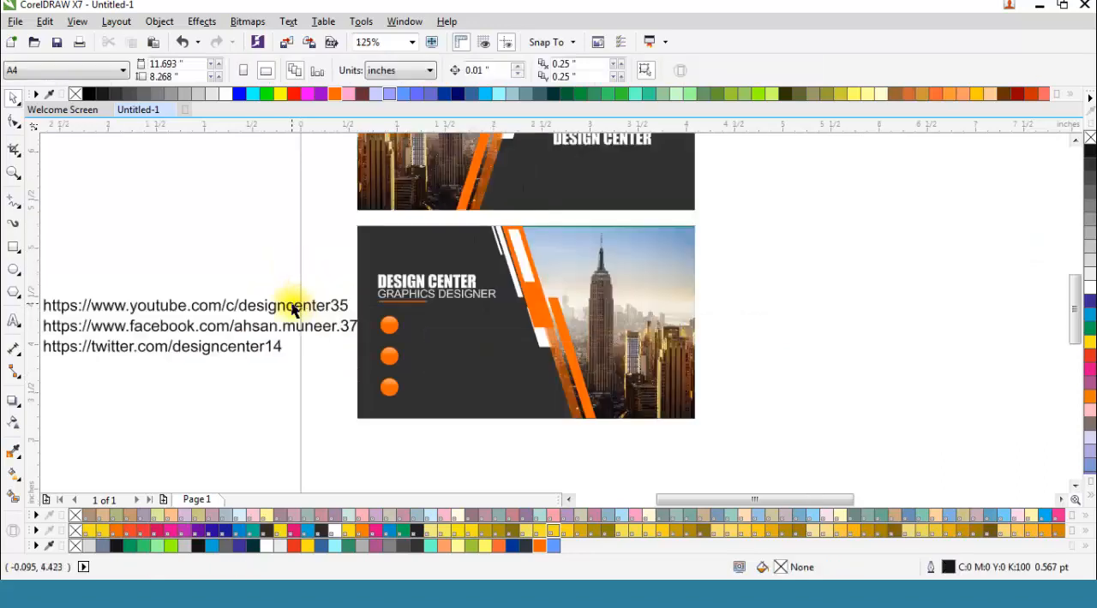
Step: Move the YouTube URL beside the uppermost orange circle and scale it to about 1.27 inches wide
left_click(290, 309)
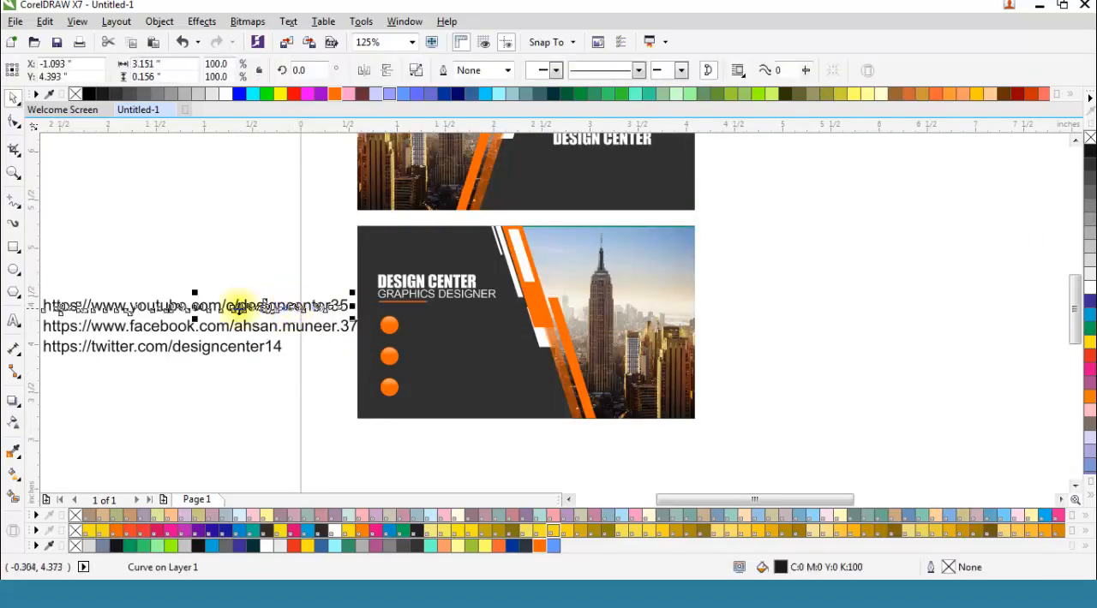
left_click_drag(193, 305, 551, 323)
scroll(394, 315, "up", 2)
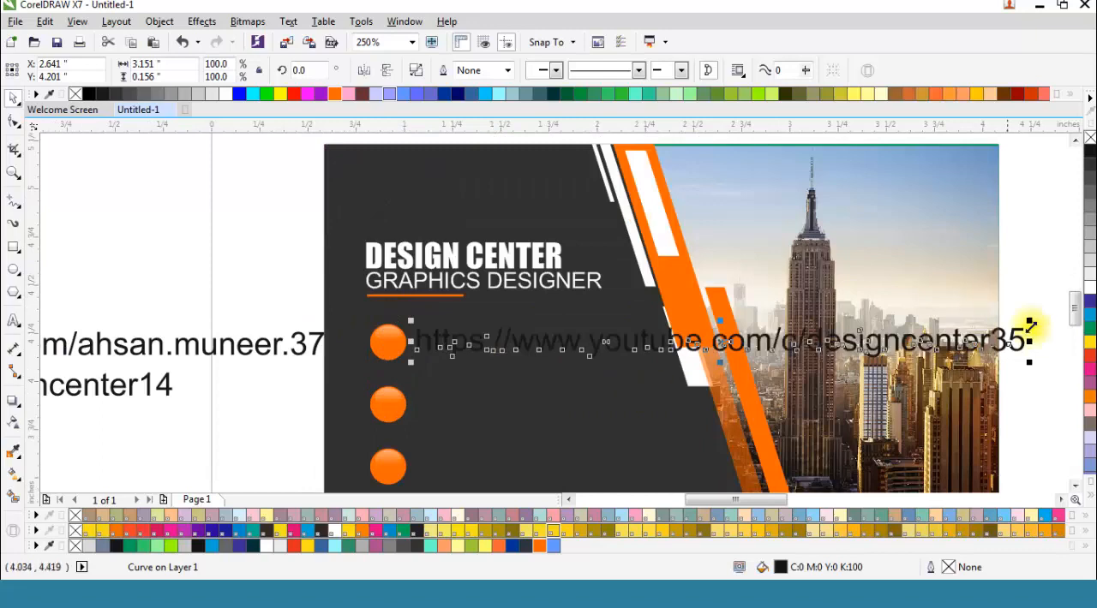
left_click_drag(1029, 322, 976, 338)
Step: Align the YouTube URL with the uppermost circle at about Y 4.203 inches and fill it white
scroll(504, 363, "up", 2)
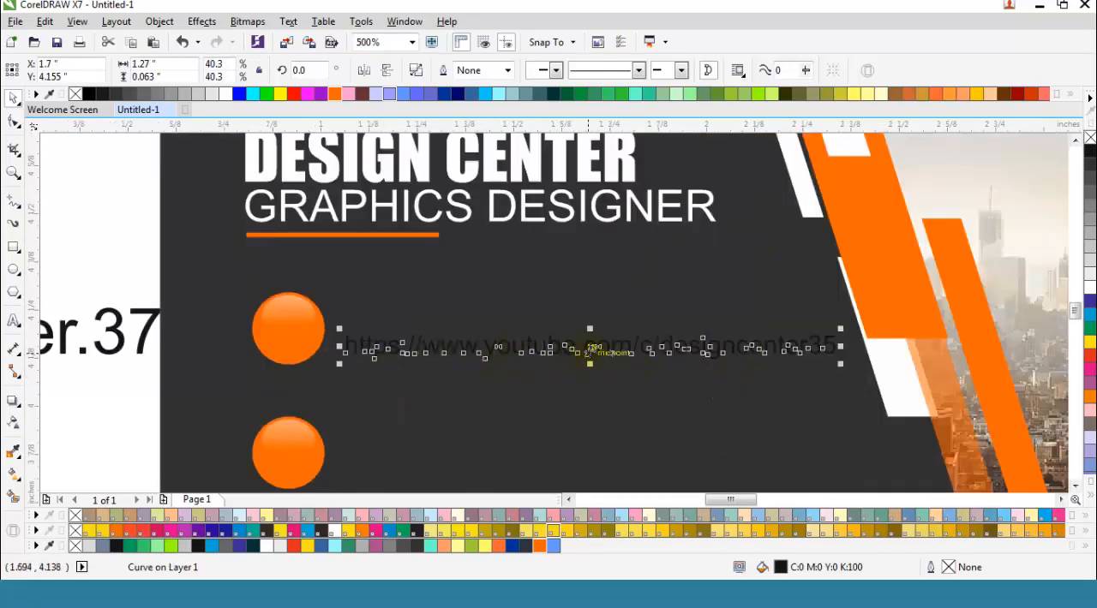
left_click_drag(593, 346, 580, 327)
left_click(1090, 287)
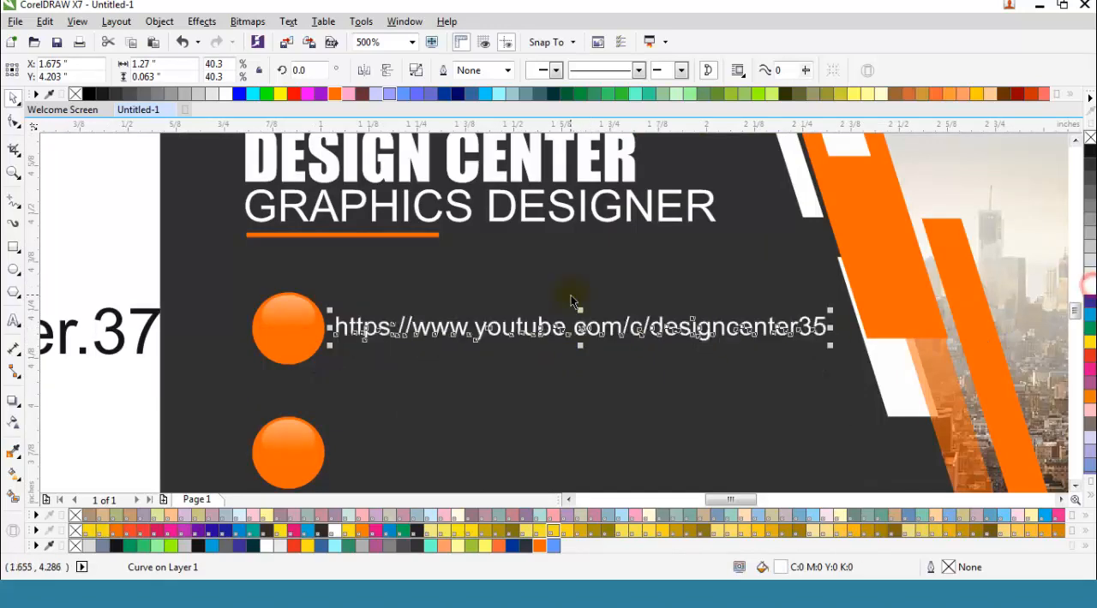
scroll(582, 291, "down", 2)
left_click(316, 243)
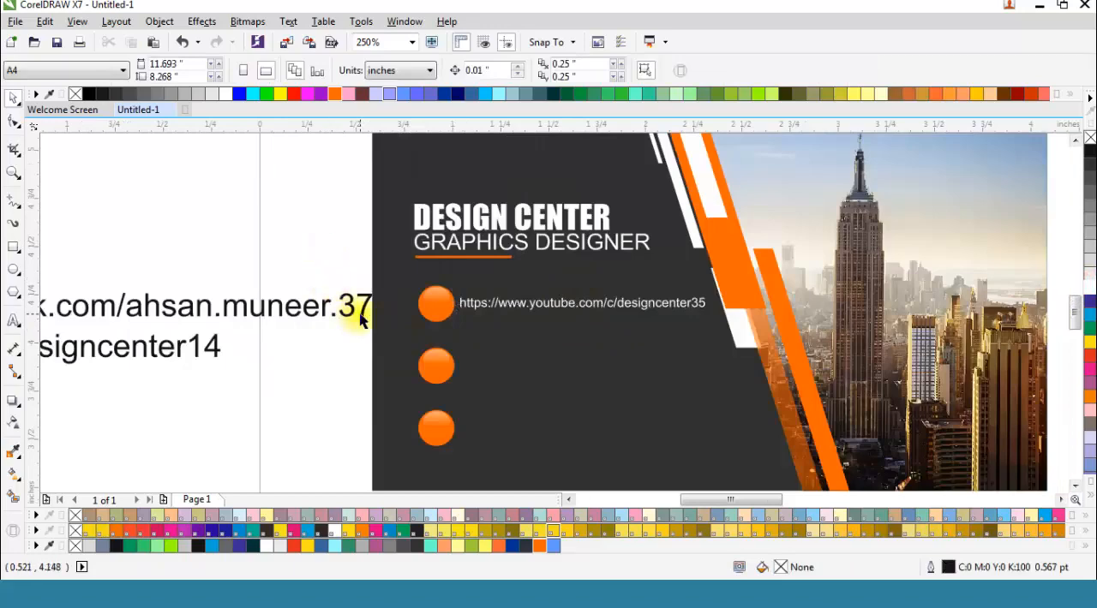
Step: Move the Facebook URL beside the middle orange circle and scale it to about 1.529 inches wide
left_click(360, 319)
scroll(355, 308, "down", 2)
left_click_drag(318, 314, 534, 350)
scroll(482, 331, "up", 2)
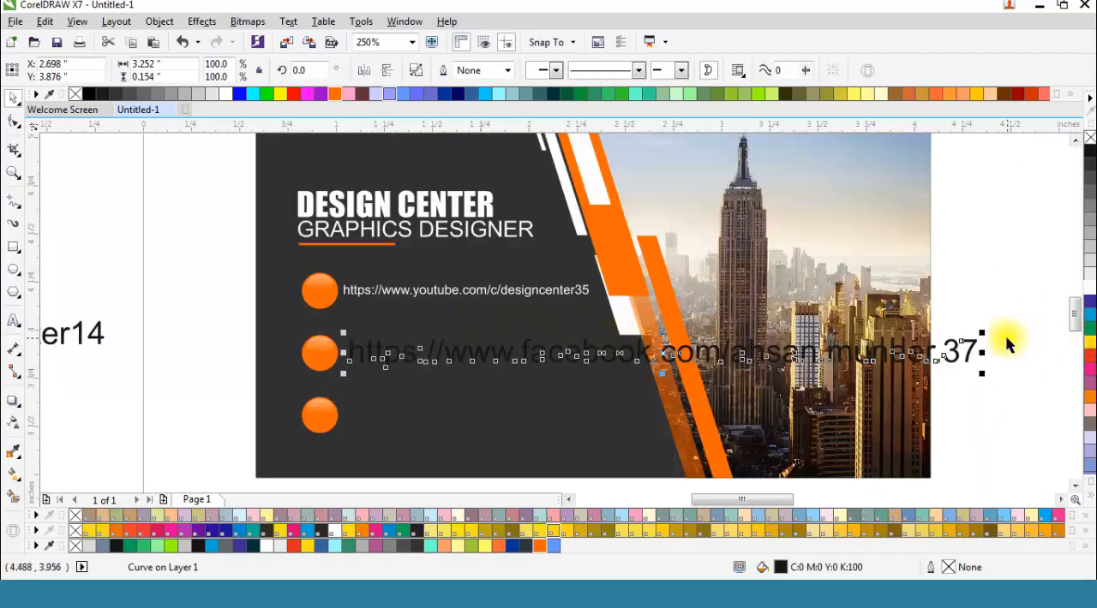
left_click_drag(981, 333, 922, 356)
Step: Align the Facebook URL with the middle circle at about Y 3.872 inches and fill it white
scroll(375, 351, "up", 2)
left_click_drag(618, 375, 609, 362)
left_click(1089, 292)
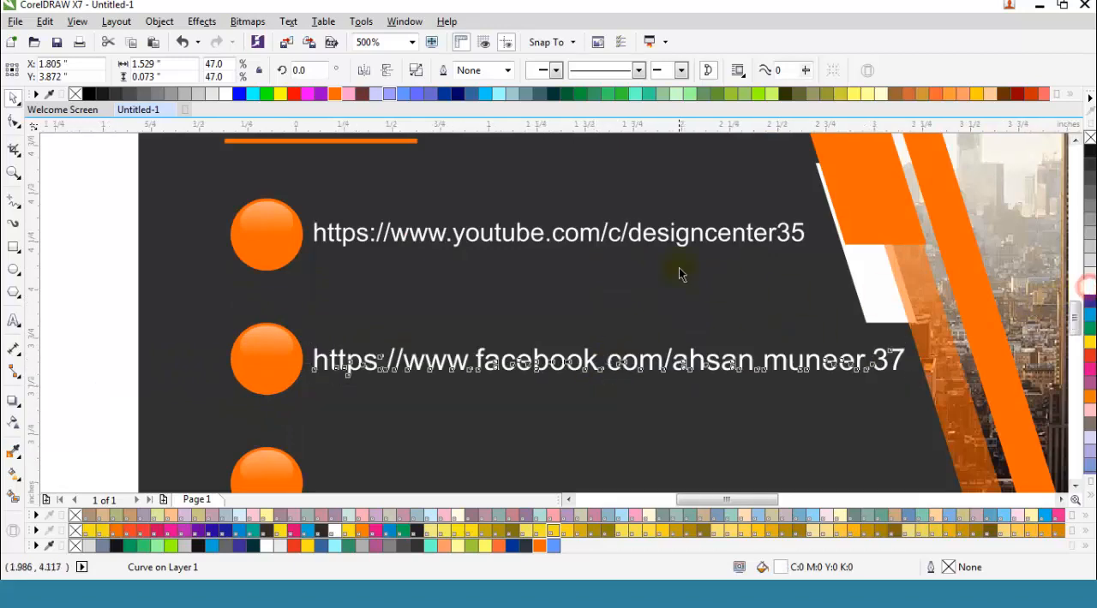
scroll(677, 270, "down", 1)
left_click(368, 287)
Step: Place the Twitter URL level with the lowest orange circle and scale it to about 1.496 inches wide
left_click_drag(231, 299, 872, 380)
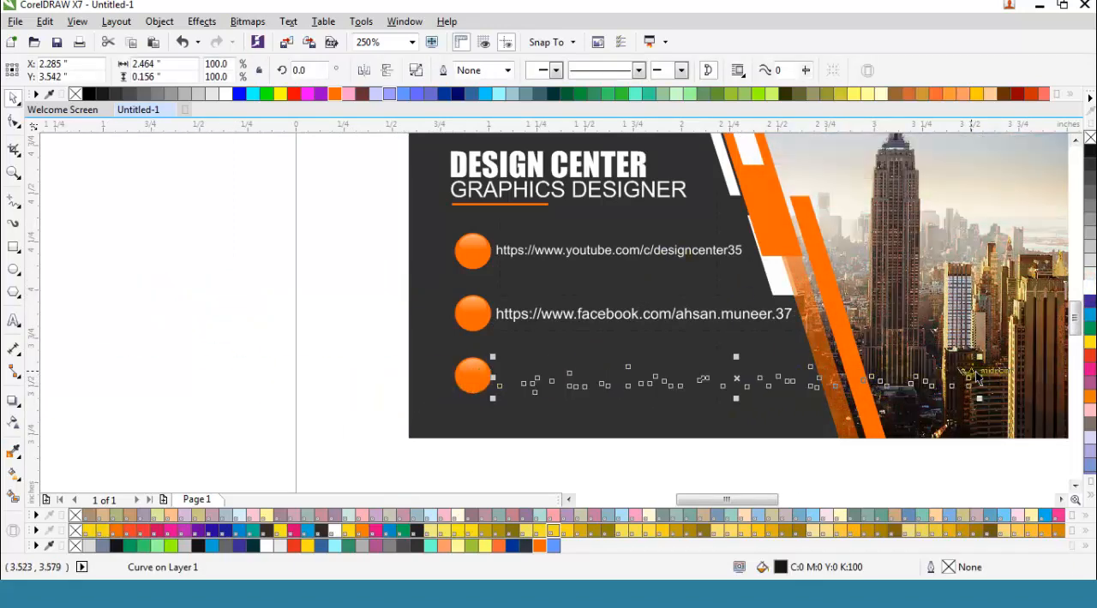
left_click_drag(979, 357, 788, 367)
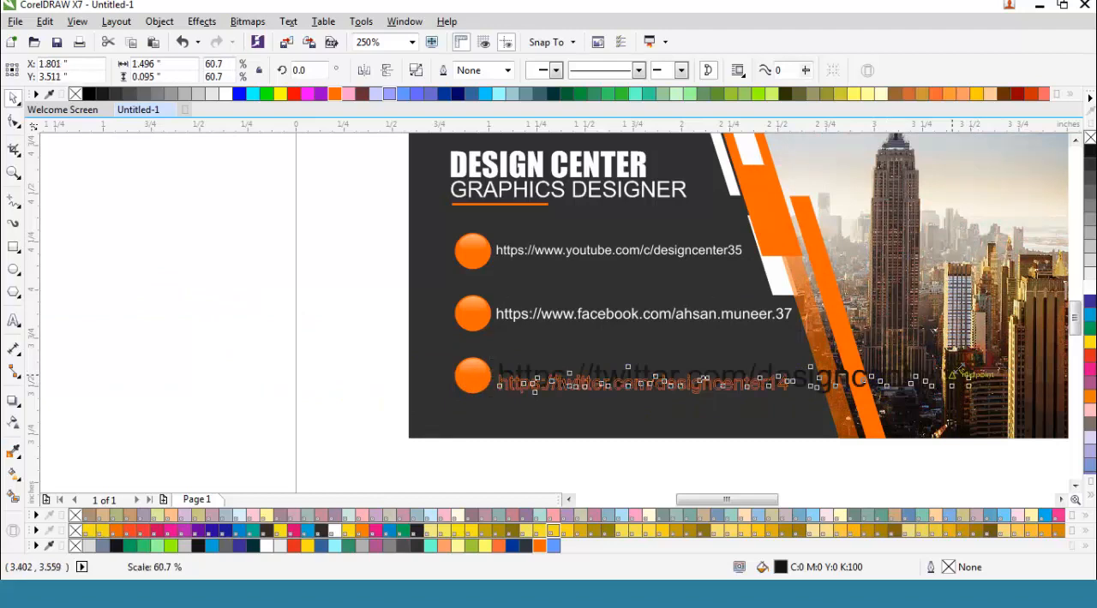
scroll(613, 383, "up", 2)
left_click_drag(674, 387, 672, 367)
key("Down")
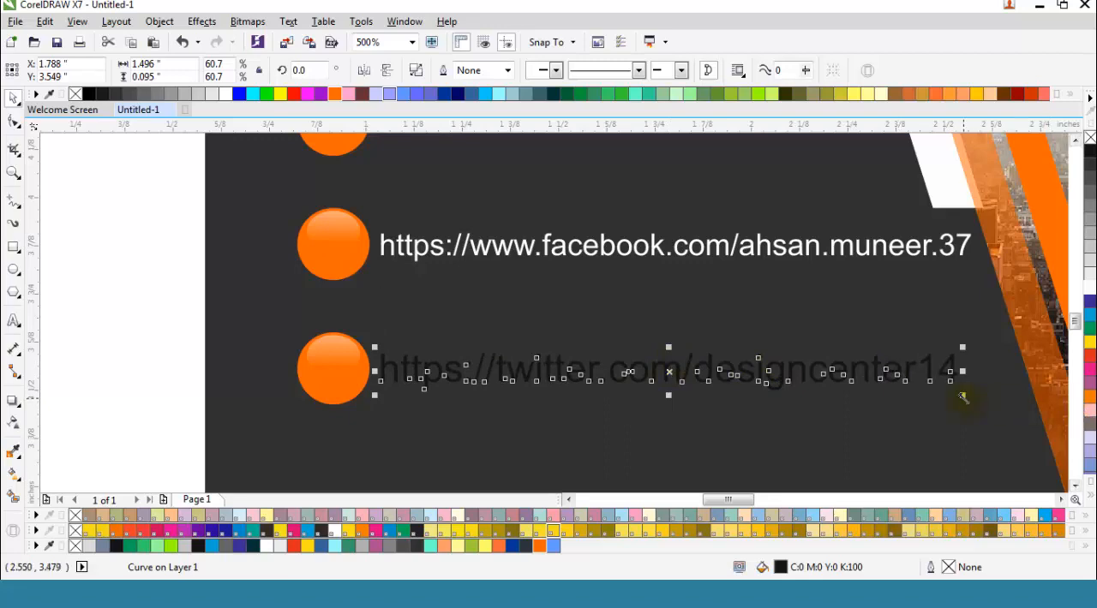
key("Up")
key("Up")
Step: Enlarge the Twitter URL to about 1.628 inches wide at about Y 3.554 inches and fill it white
left_click_drag(963, 390, 1013, 414)
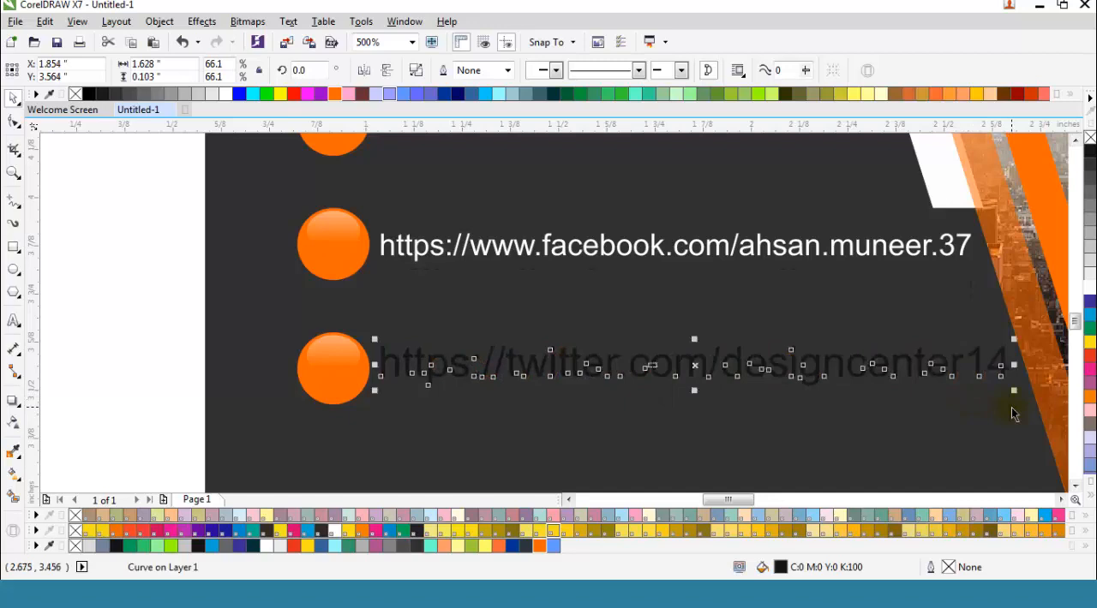
key("Down")
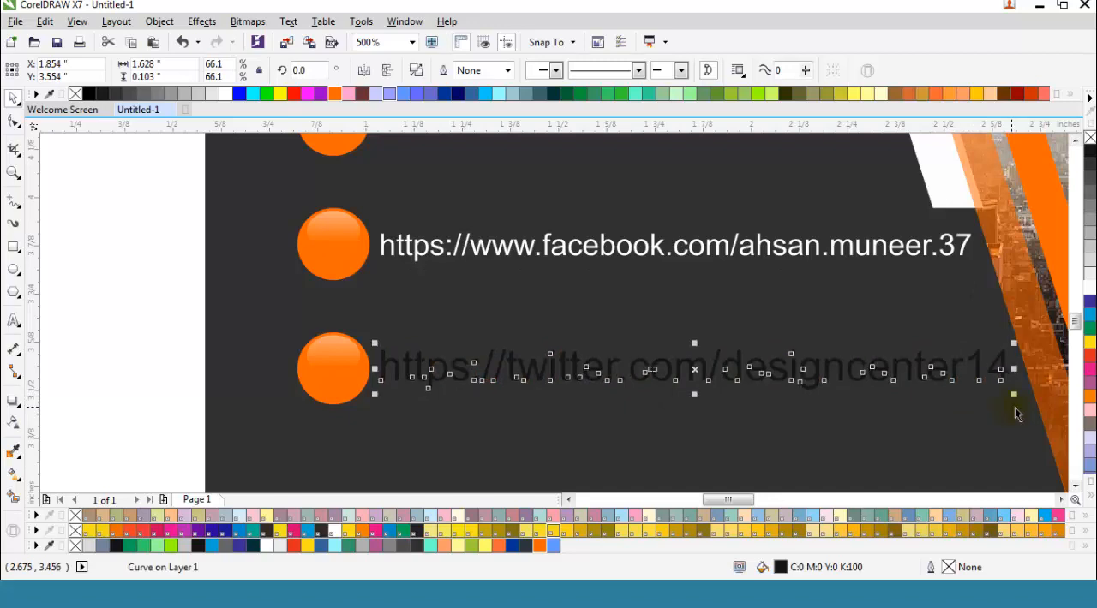
left_click(1088, 287)
scroll(398, 374, "down", 2)
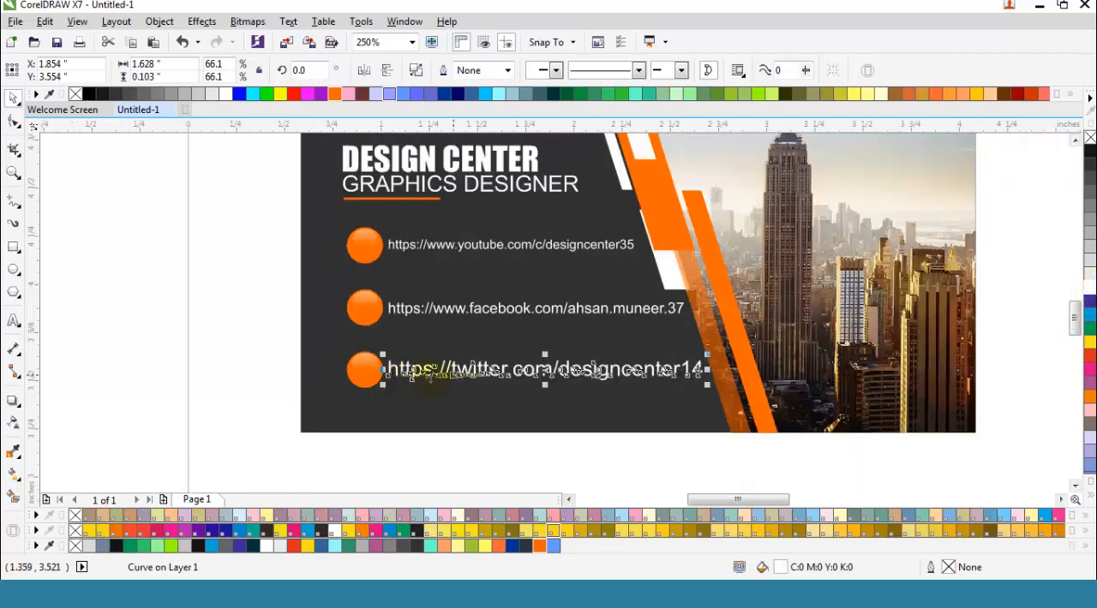
left_click(269, 351)
scroll(486, 421, "down", 2)
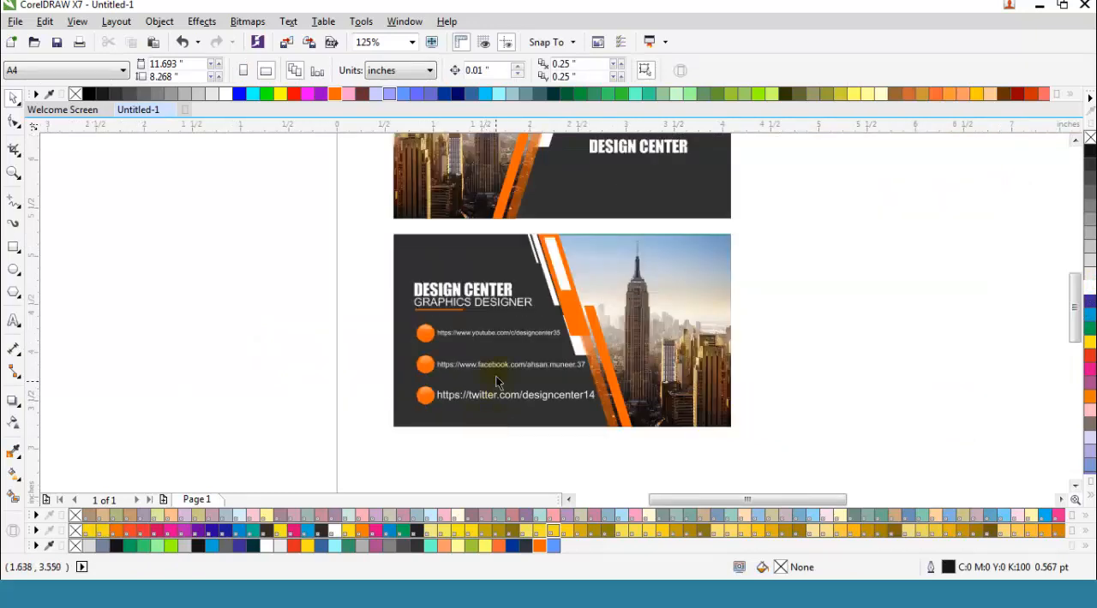
scroll(506, 400, "down", 1)
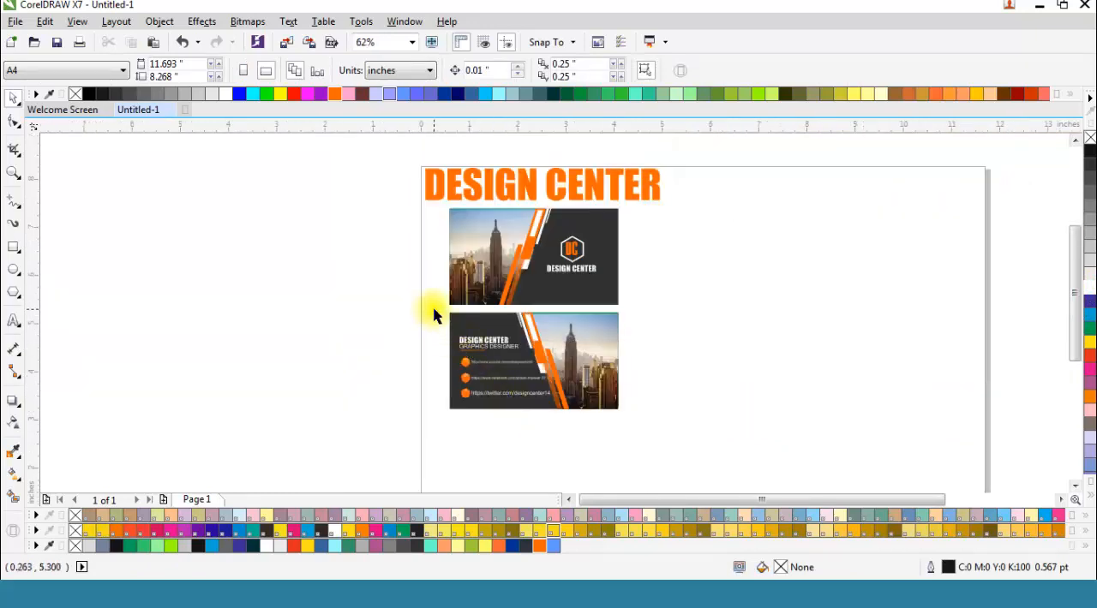
left_click(435, 201)
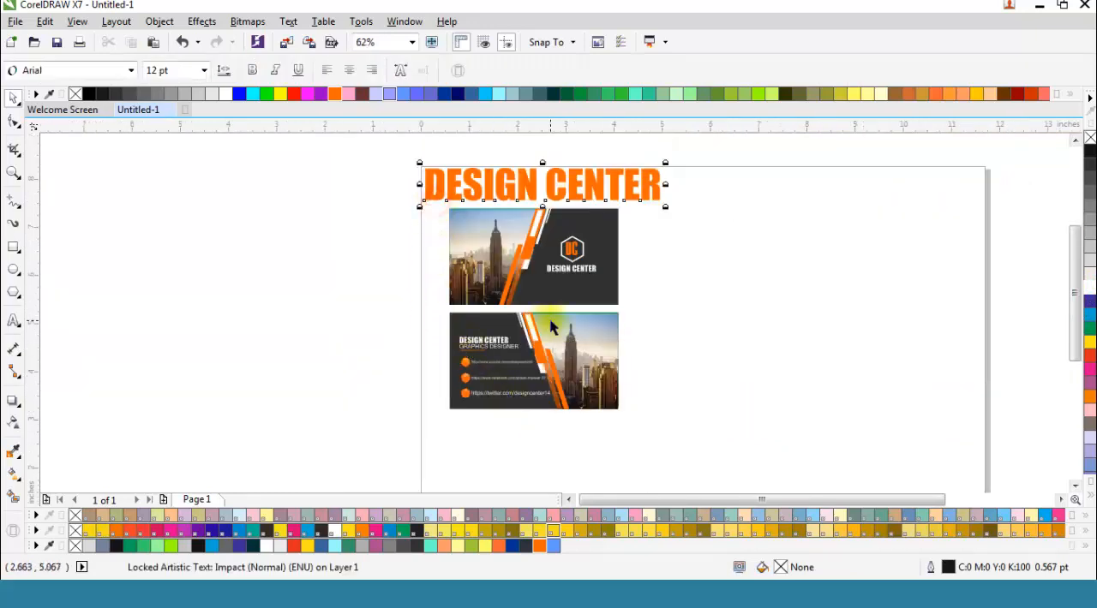
left_click(451, 275)
left_click(431, 254)
left_click_drag(403, 159, 673, 367)
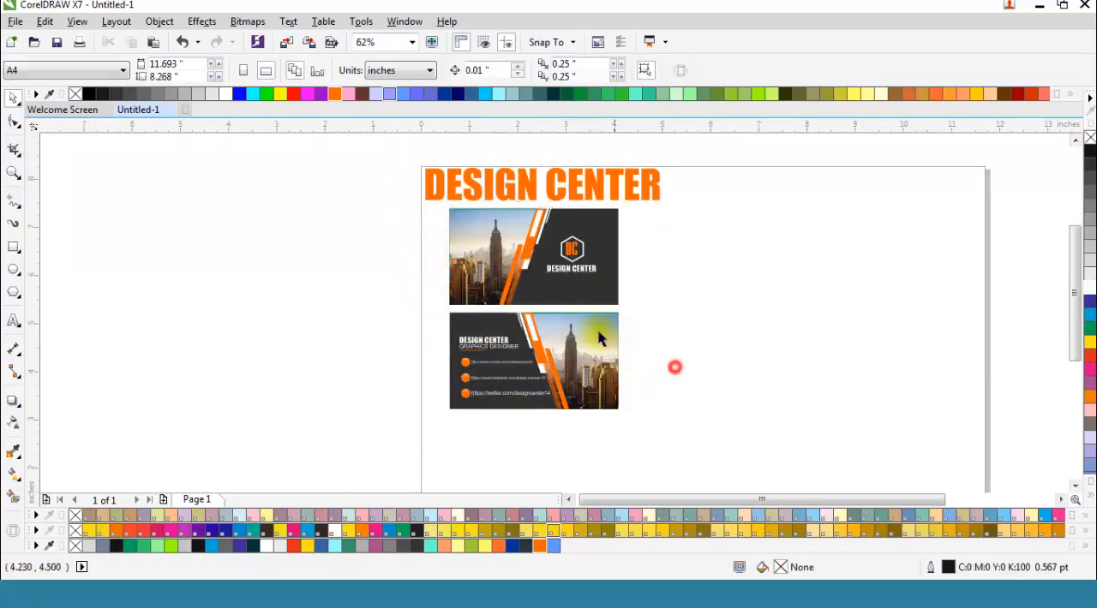
Step: Remove the green fill from the PowerClip frame around the back card's skyline photo
scroll(582, 317, "up", 5)
scroll(526, 294, "up", 2)
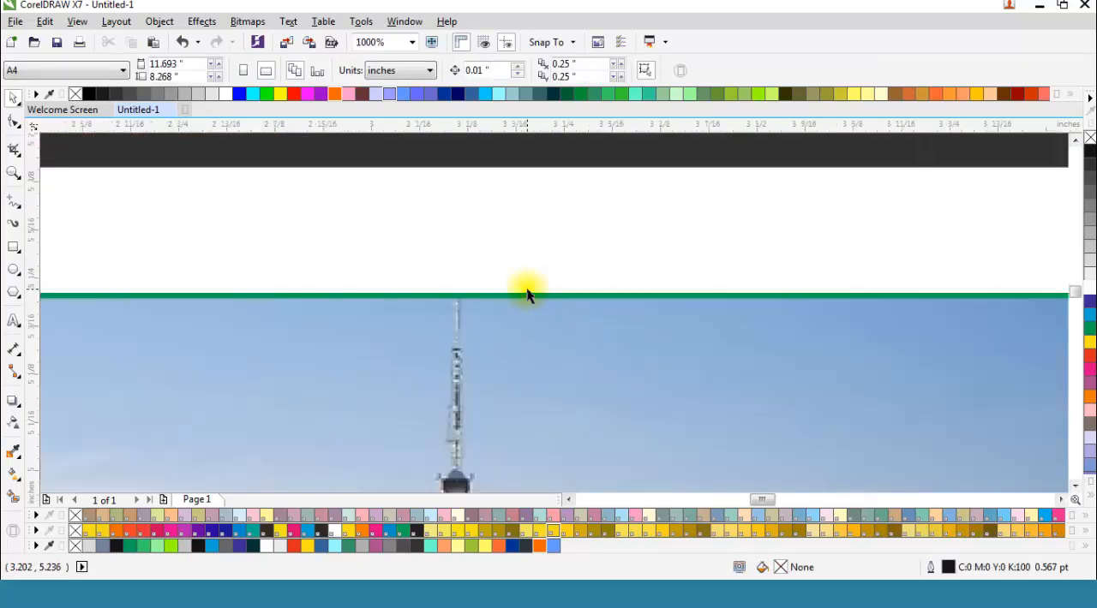
left_click(533, 294)
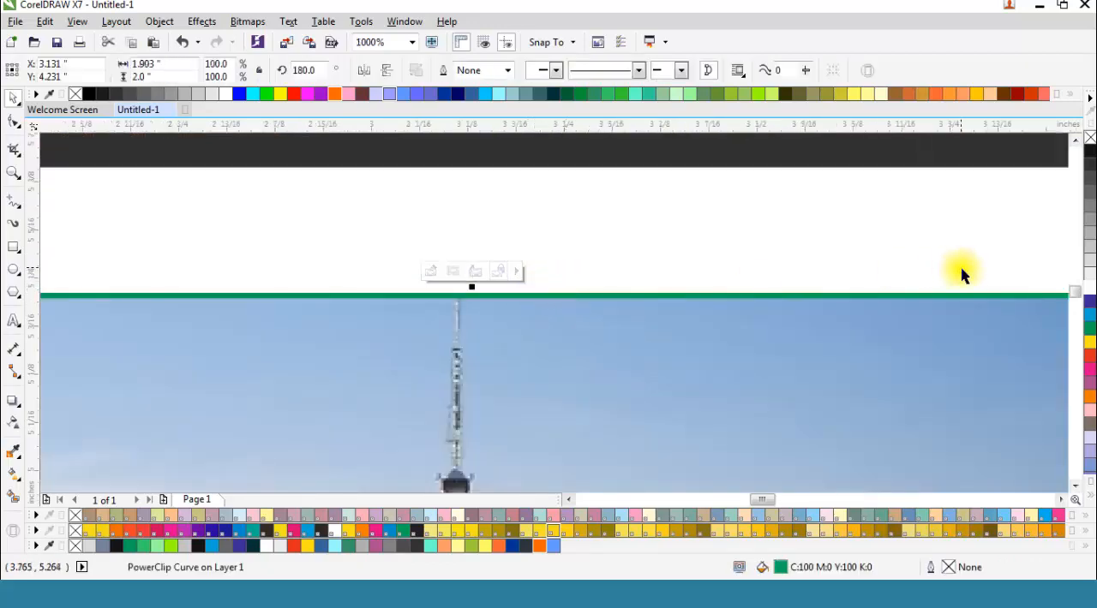
left_click(1090, 137)
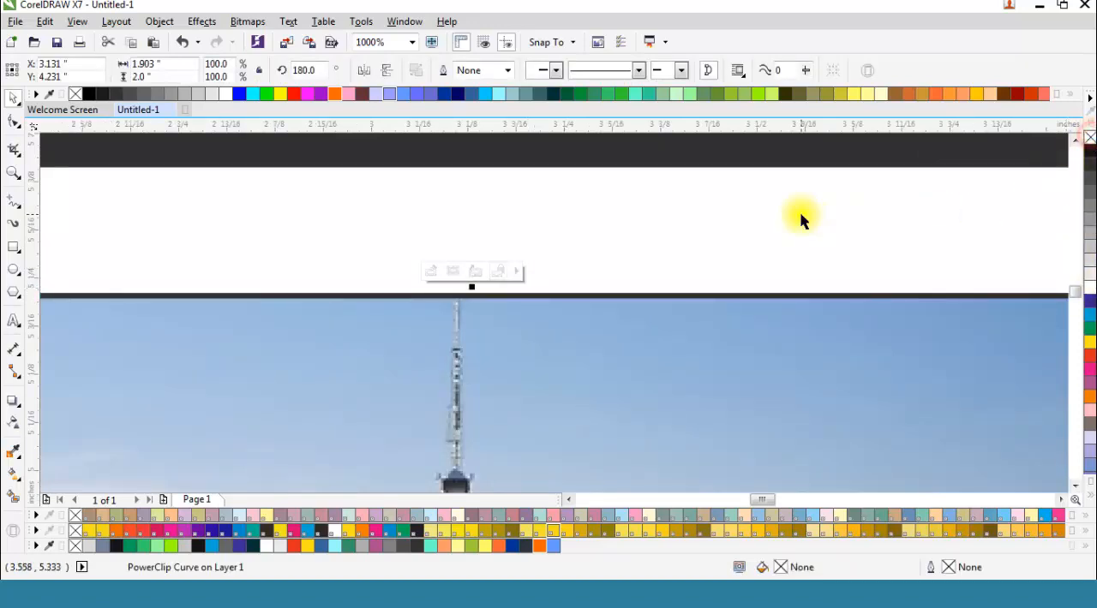
scroll(801, 216, "down", 5)
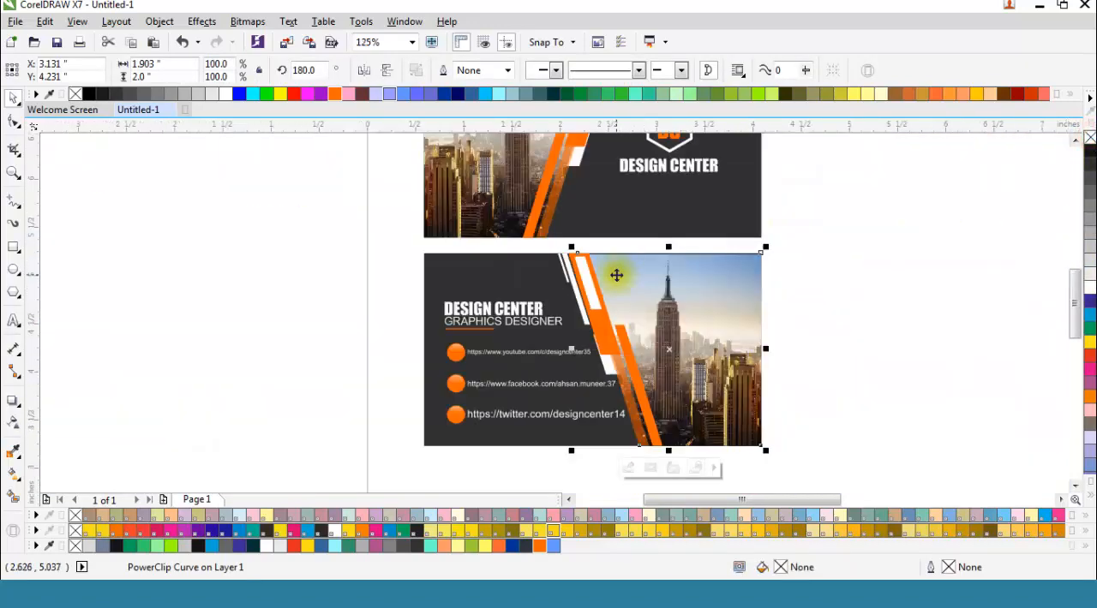
left_click(866, 285)
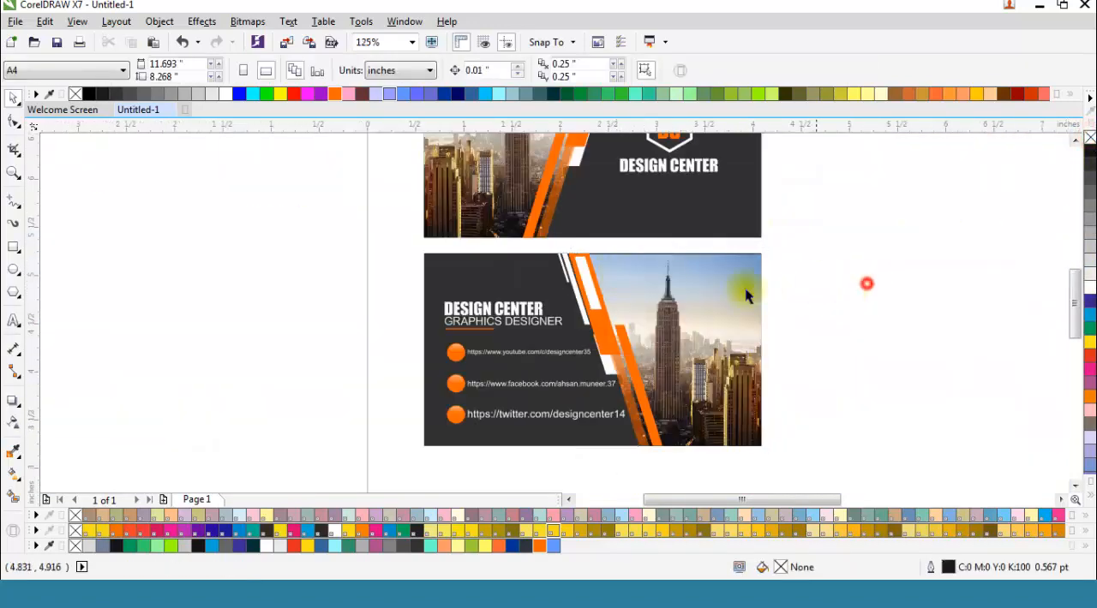
Step: Fill the PowerClip frame around the front card's skyline photo with cyan (C:100 M:0 Y:0 K:0)
scroll(864, 285, "down", 2)
scroll(585, 179, "up", 3)
scroll(600, 178, "up", 4)
left_click(599, 237)
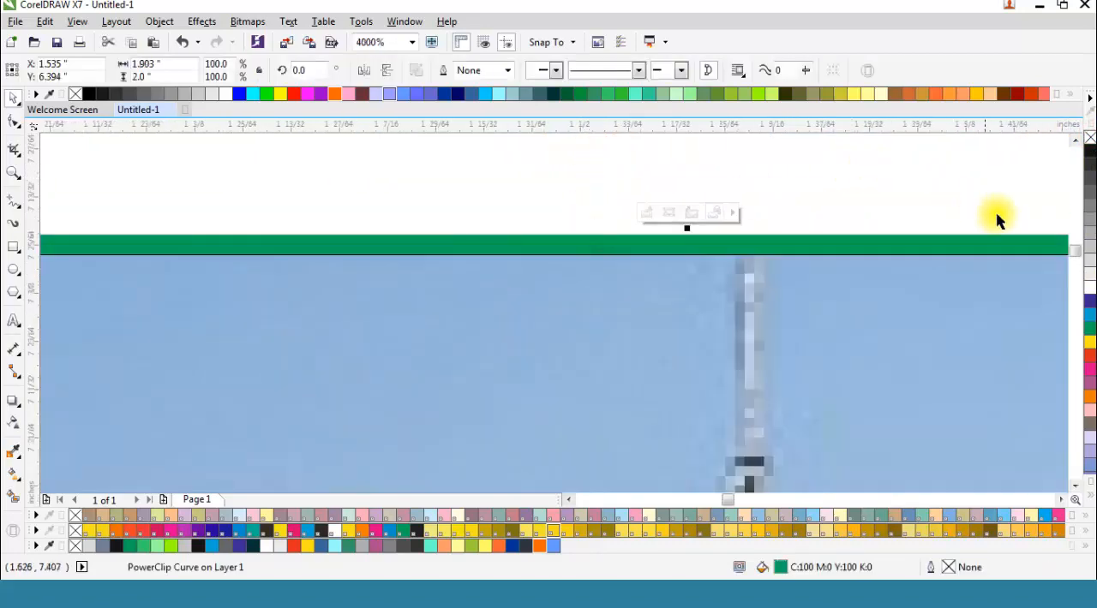
left_click(1088, 313)
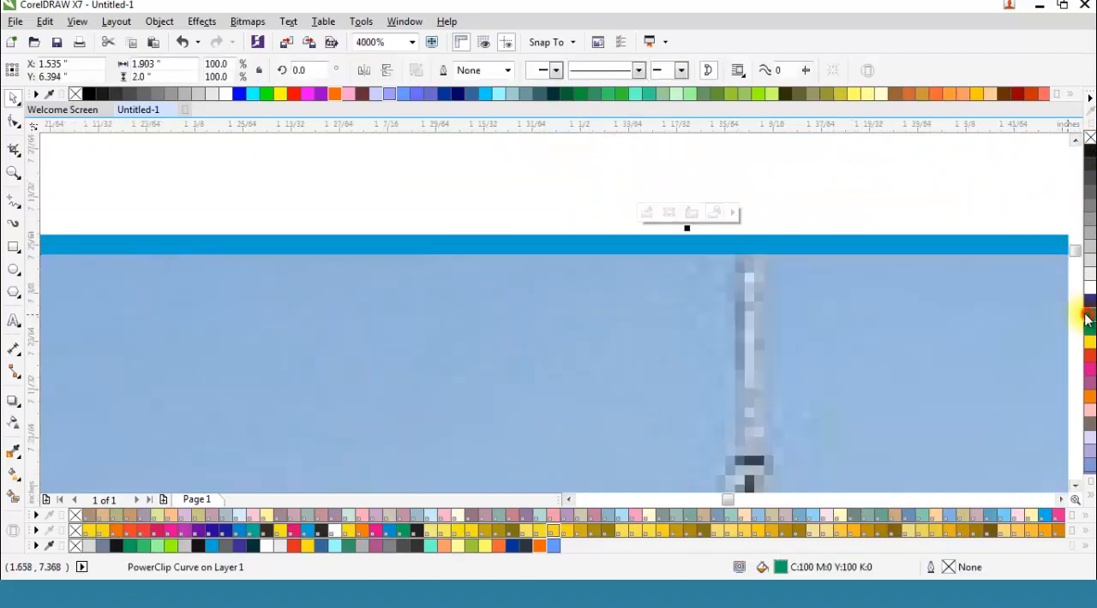
scroll(539, 197, "down", 5)
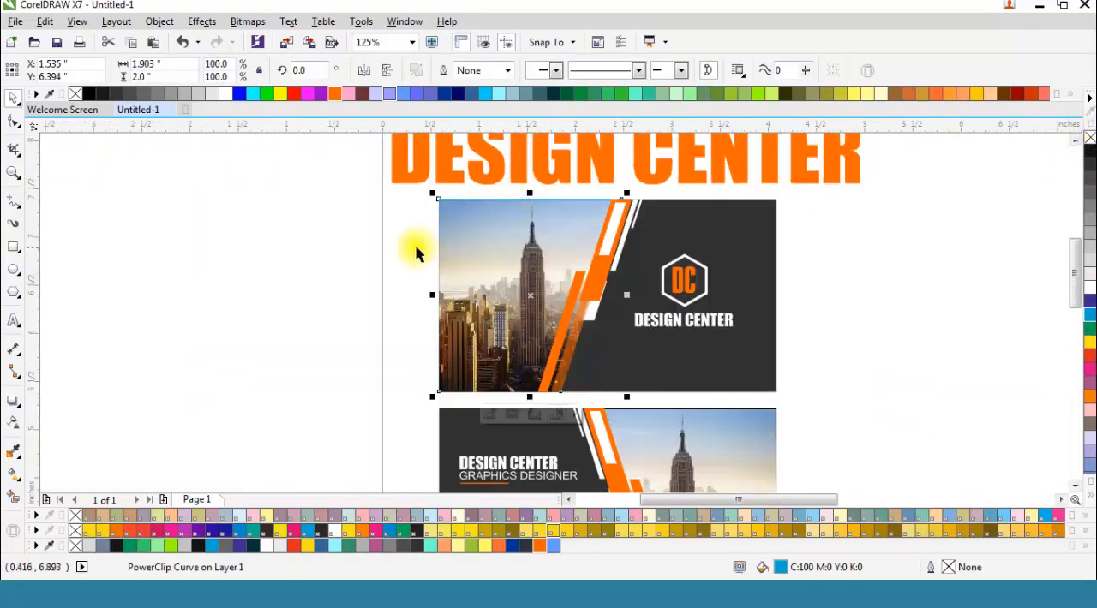
left_click(416, 253)
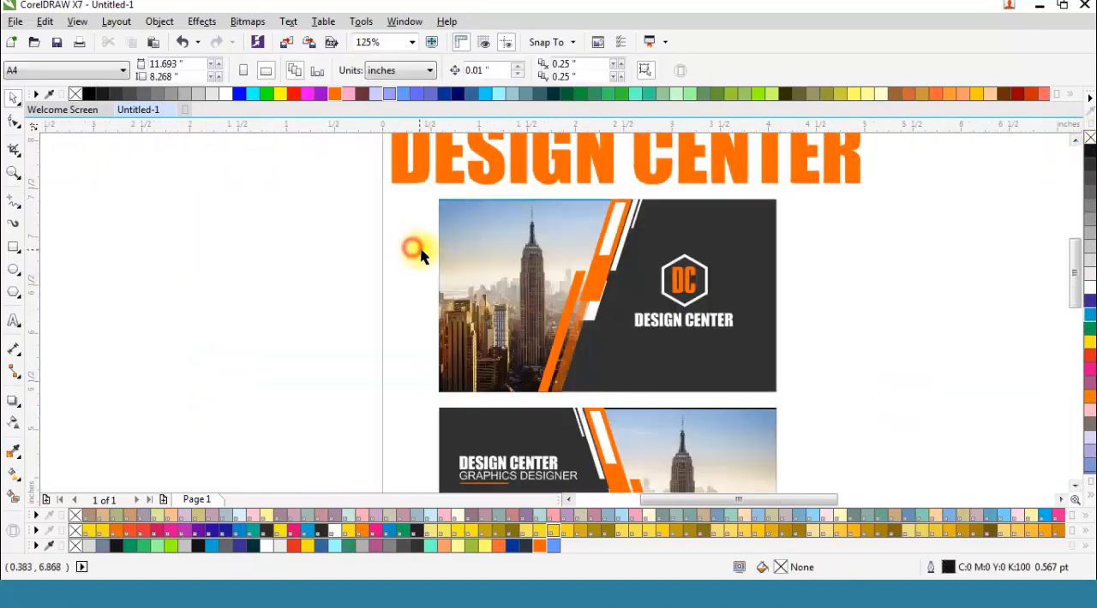
Step: Select all objects of both card sides, fit them to the view and examine the finished design in full-screen preview
scroll(416, 245, "down", 1)
scroll(468, 205, "down", 1)
left_click_drag(448, 183, 644, 366)
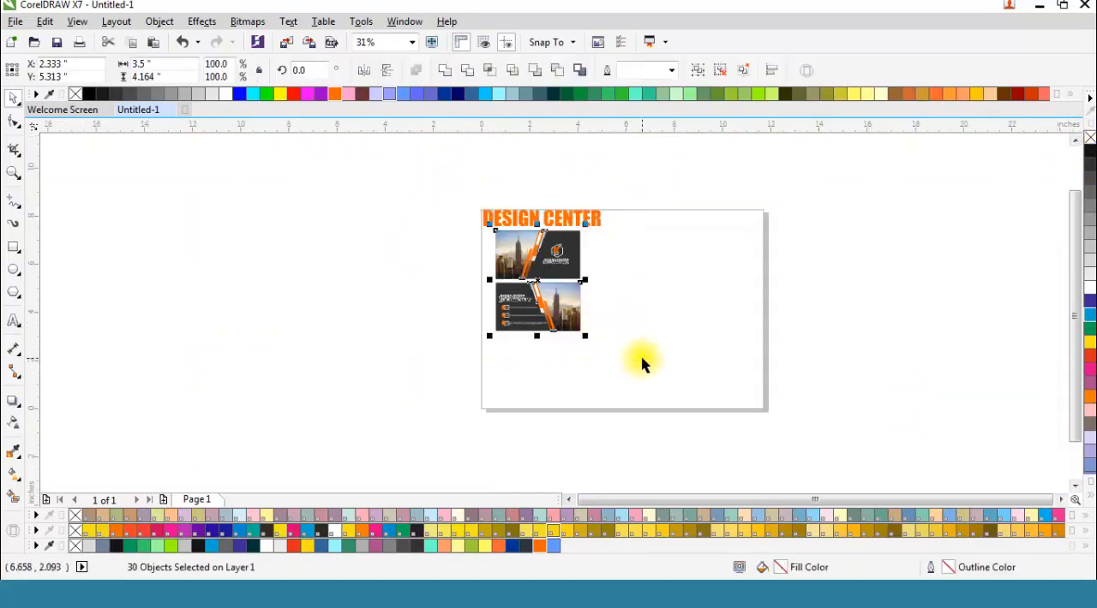
scroll(644, 367, "up", 1)
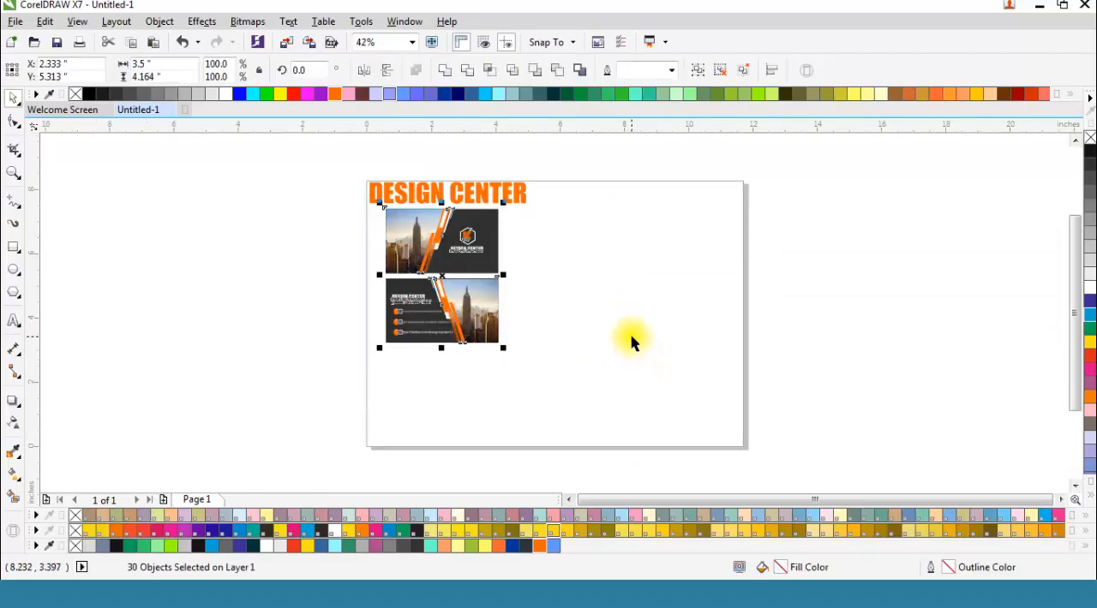
key("shift+F2")
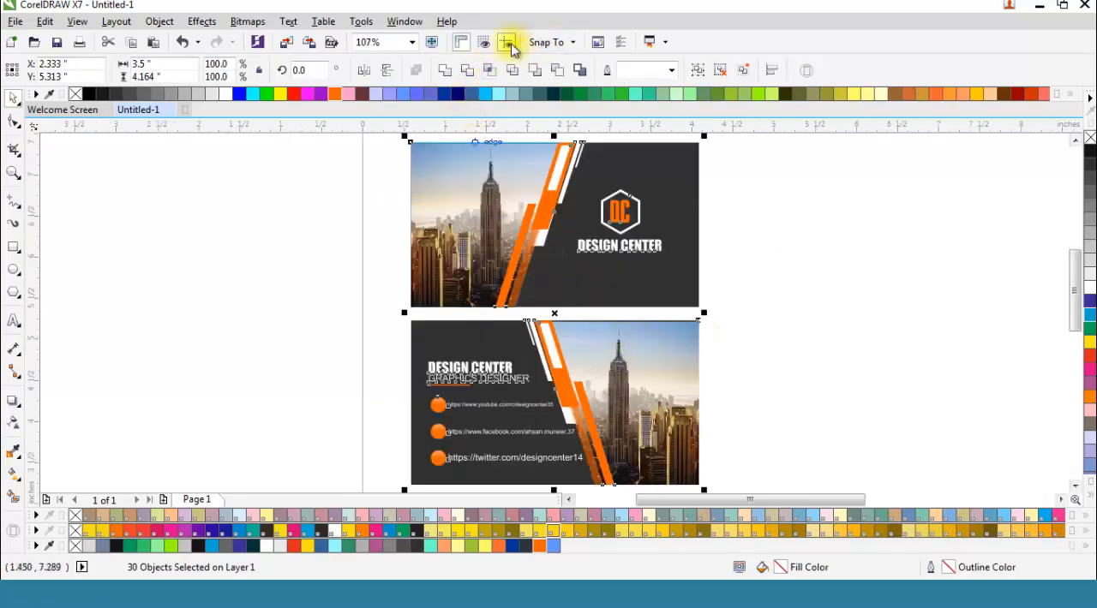
left_click(431, 43)
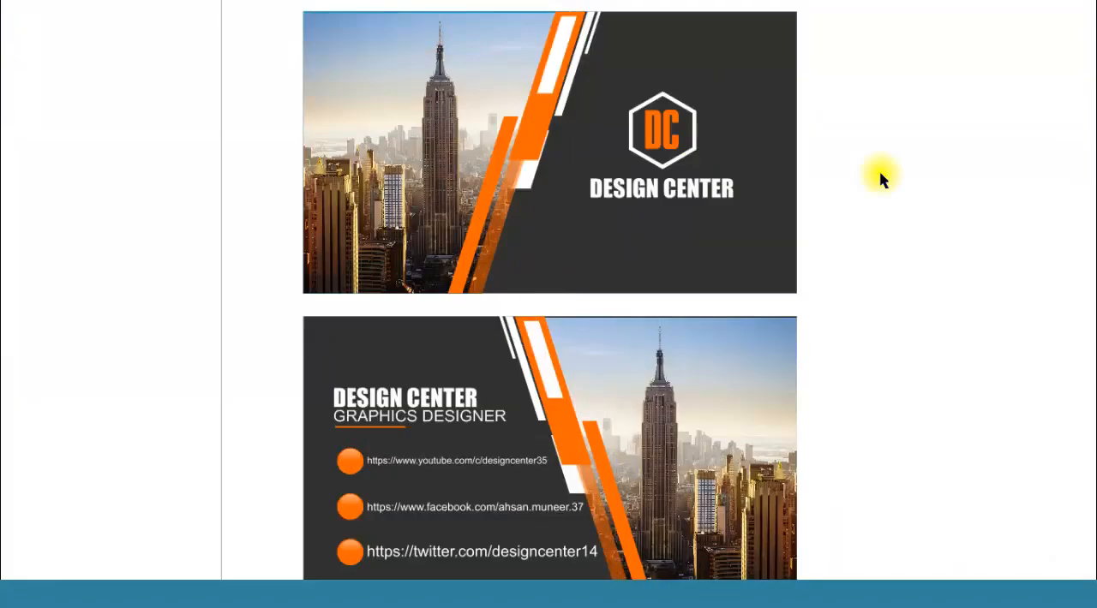